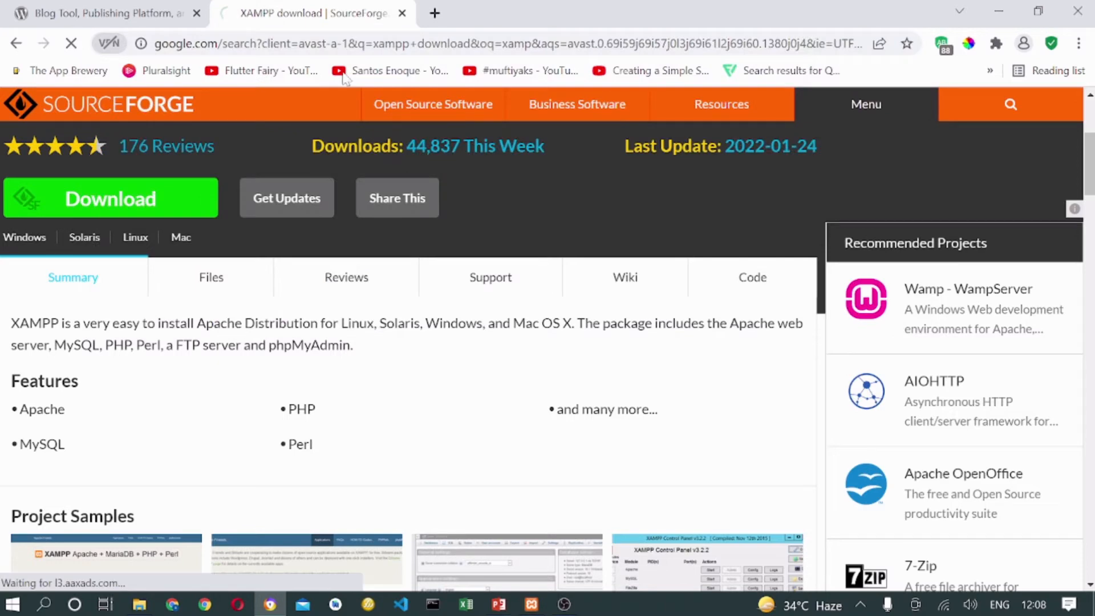
Switch back to the wordpress.org homepage tab, keeping the xampp download search tab open.
left_click(109, 12)
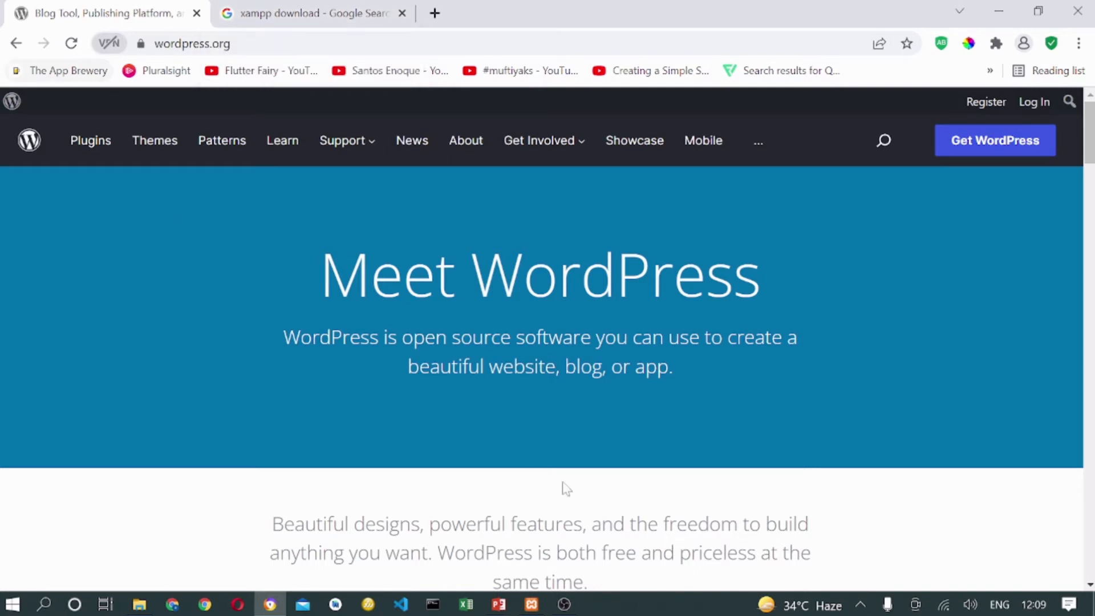
Go to the WordPress download page offering WordPress 5.9.1.
left_click(1015, 142)
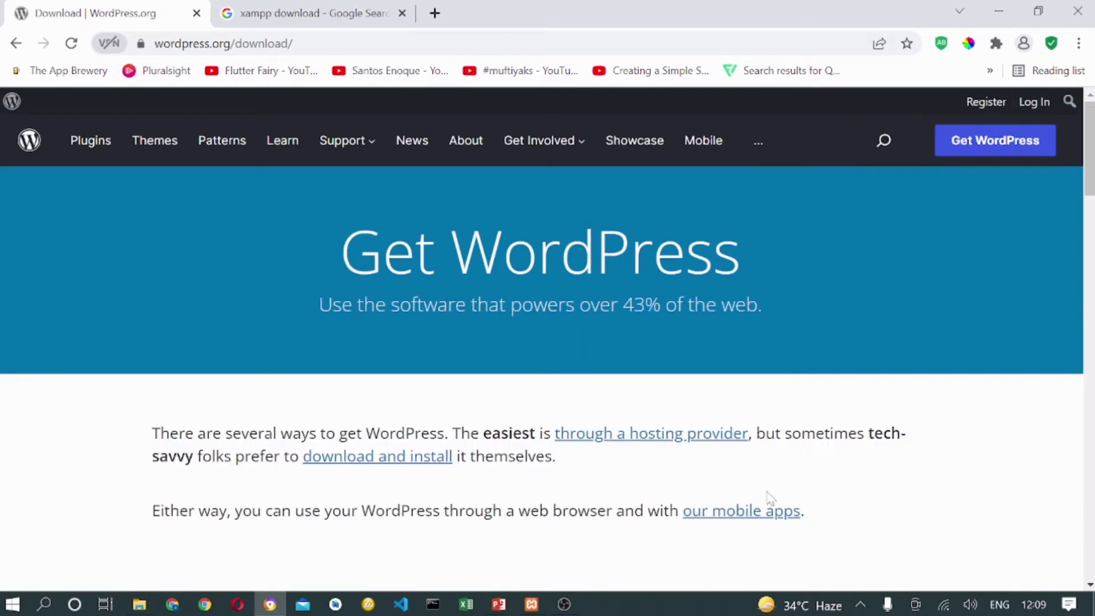
scroll(730, 450, "down", 12)
scroll(637, 442, "down", 5)
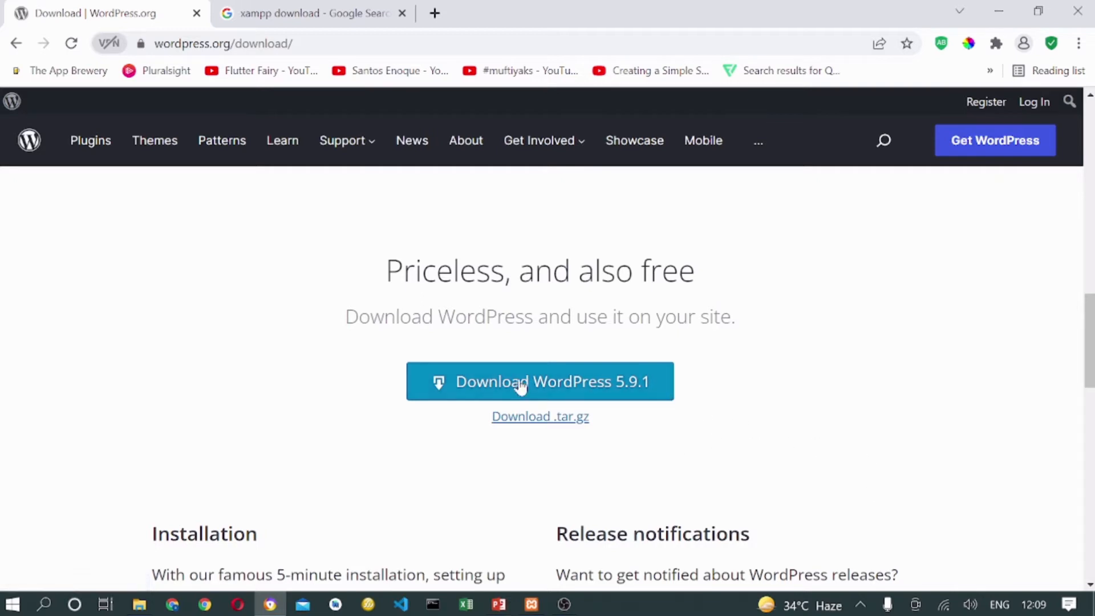
Open the SourceForge XAMPP download page from the xampp download search results.
left_click(312, 12)
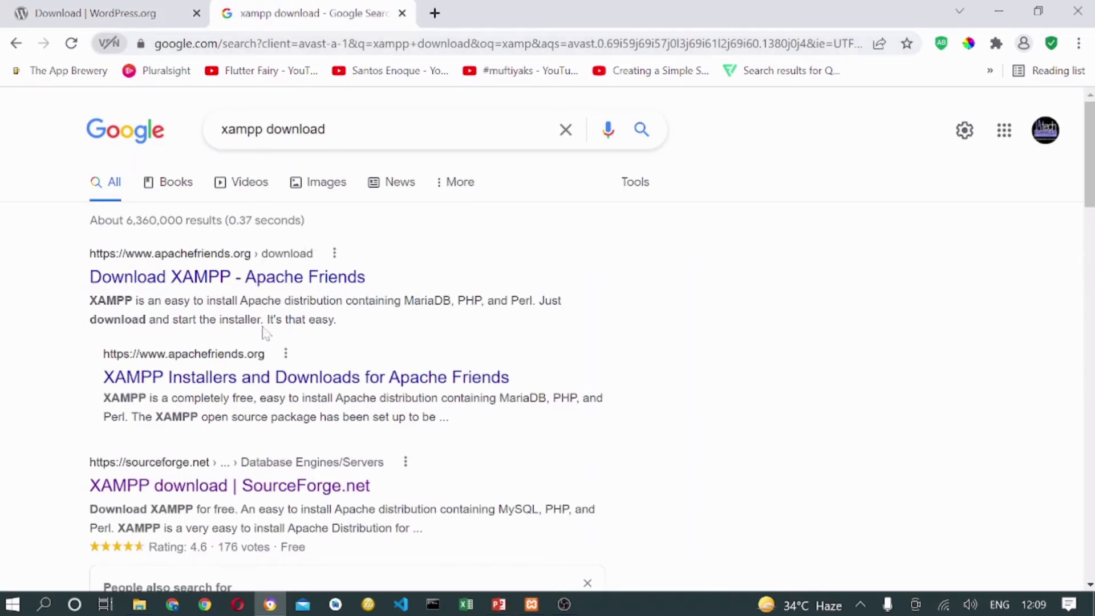
scroll(263, 332, "down", 5)
left_click(181, 239)
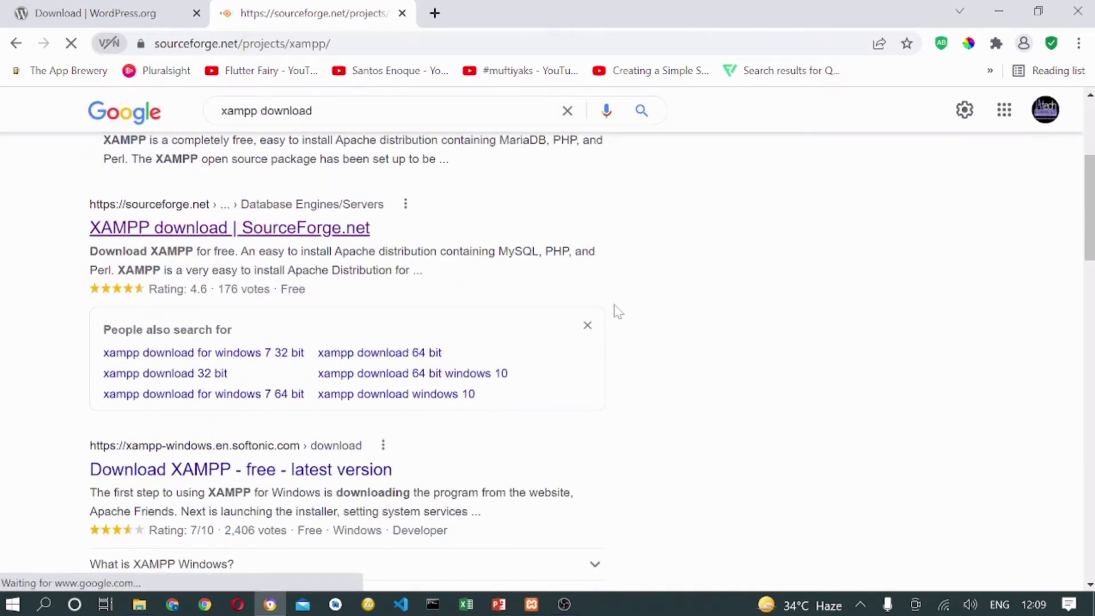
scroll(196, 199, "down", 5)
scroll(196, 200, "up", 4)
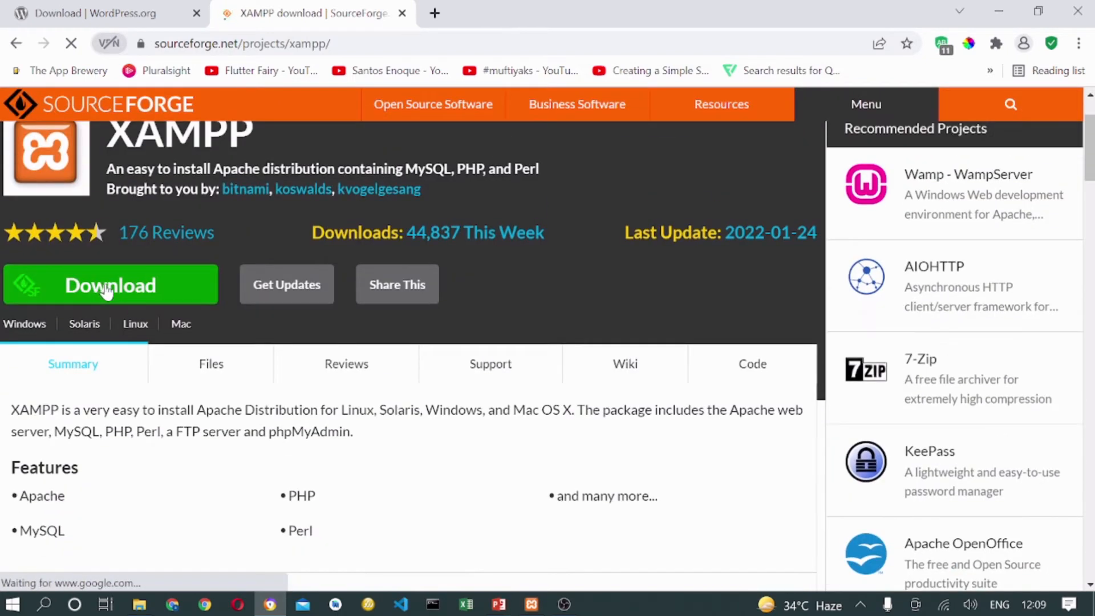
Return to the WordPress download page, then switch to File Explorer.
left_click(97, 12)
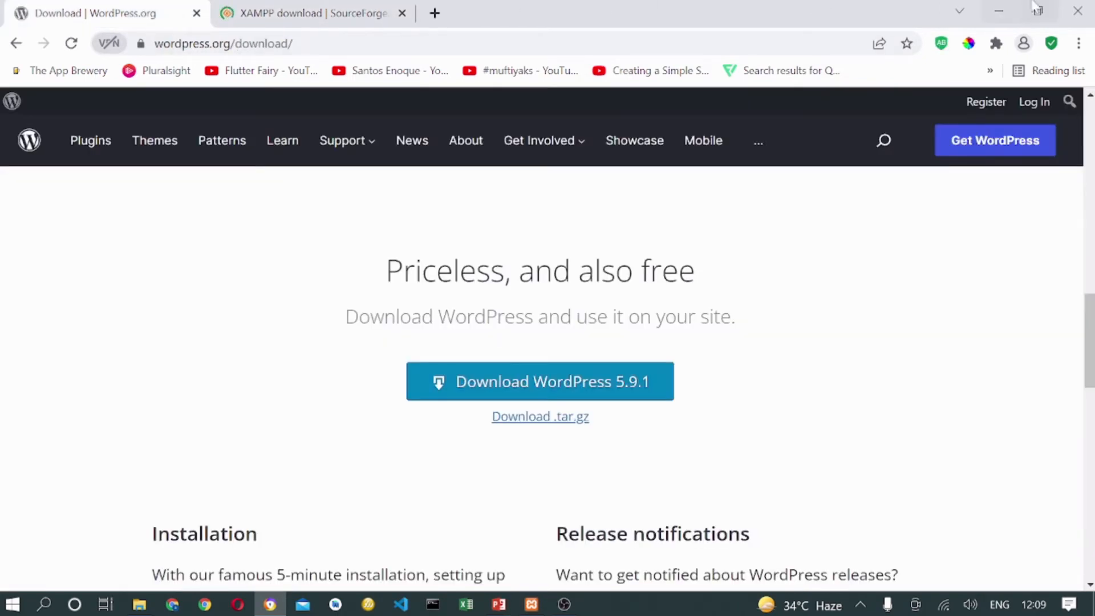
scroll(392, 405, "down", 10)
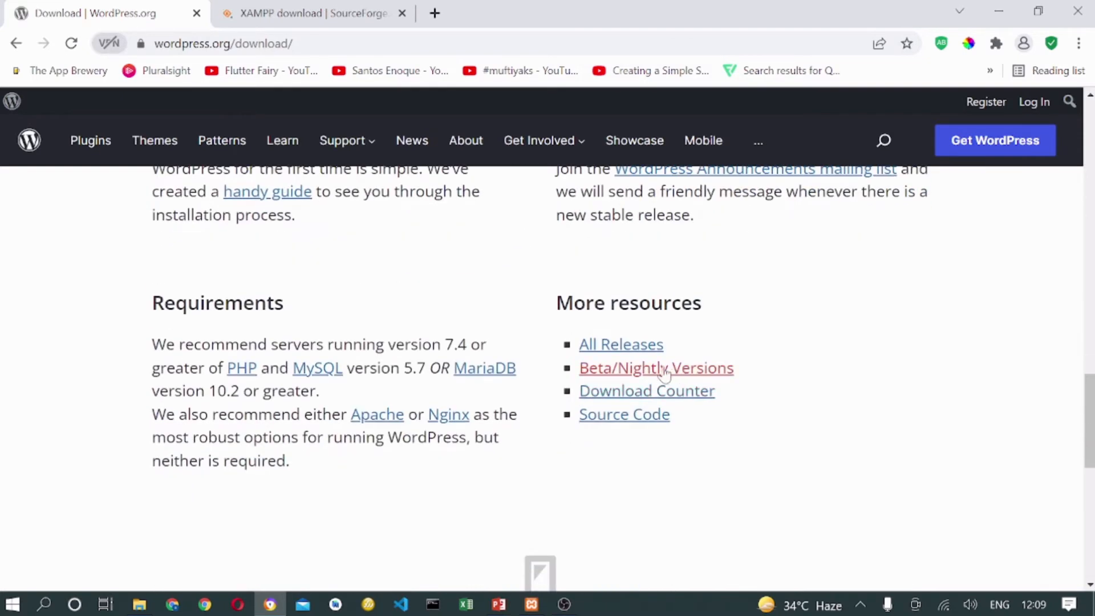
left_click(142, 604)
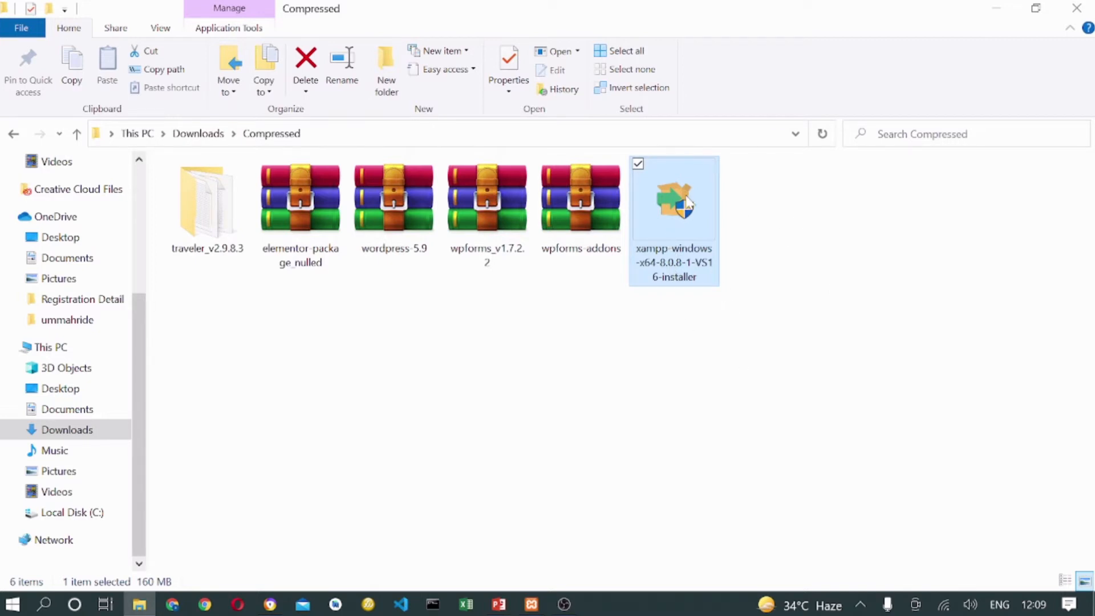
Run xampp-windows-x64-8.0.8-1-VS16-installer from the Downloads\Compressed folder.
left_click(394, 202)
left_click(676, 214)
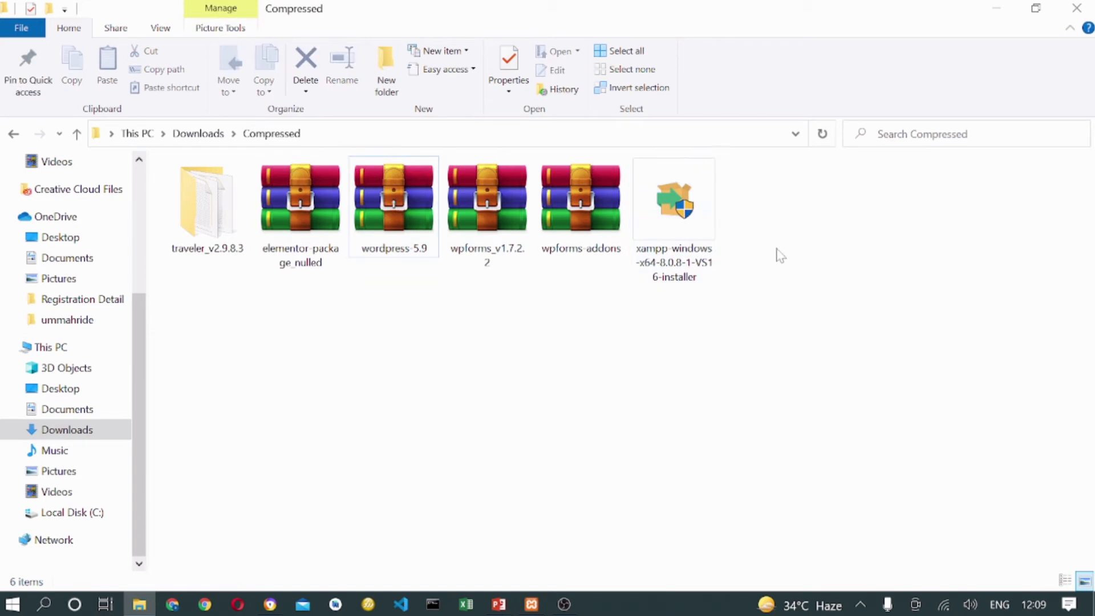
double_click(677, 214)
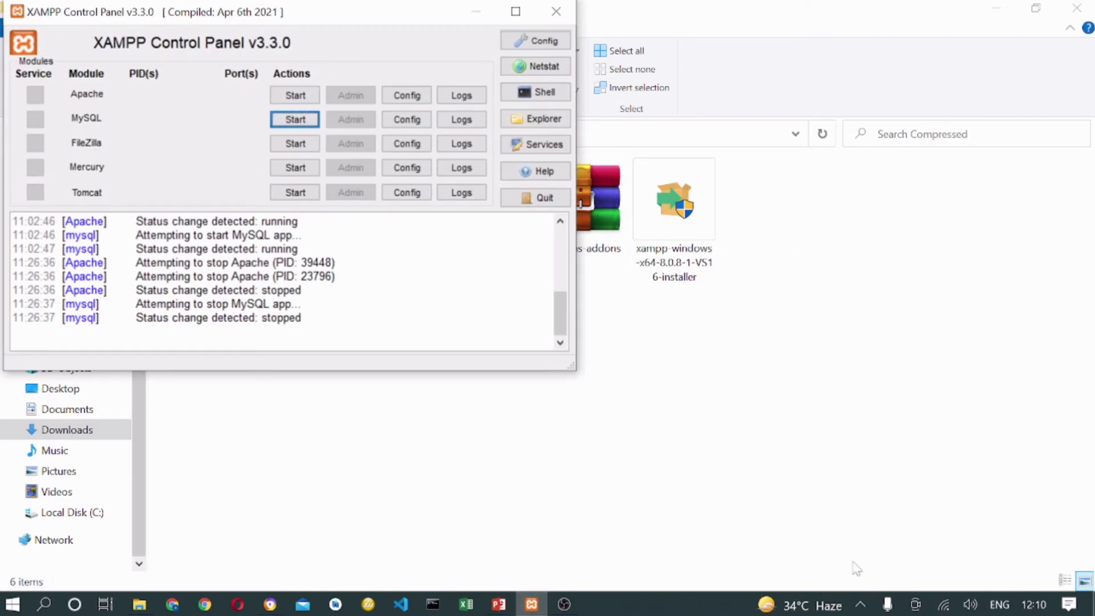
Start Apache and MySQL in XAMPP Control Panel, then minimize the panel.
left_click_drag(349, 16, 490, 67)
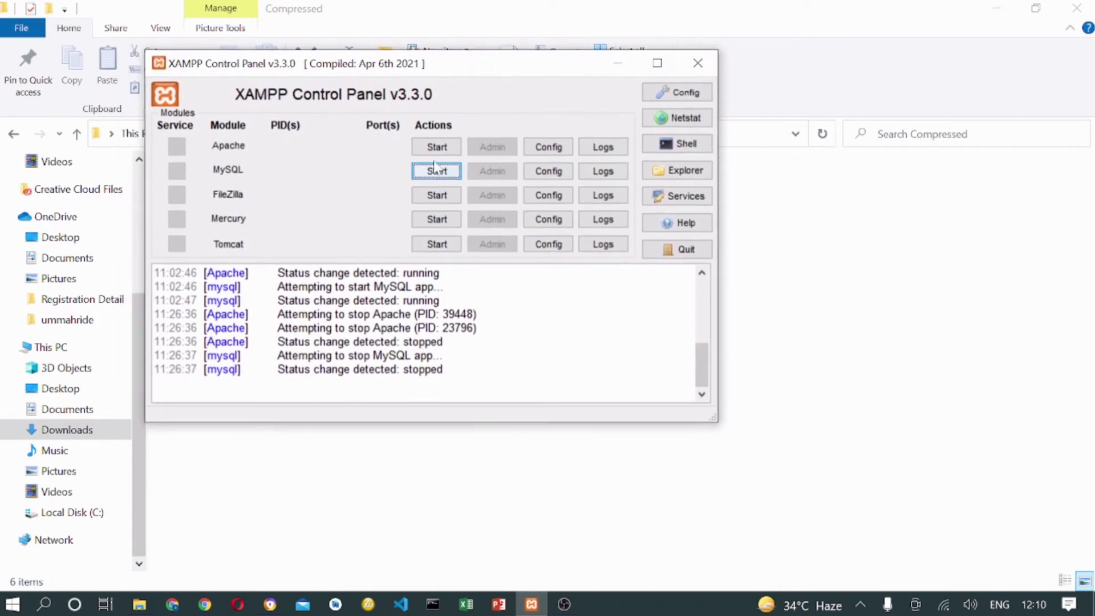
left_click(442, 147)
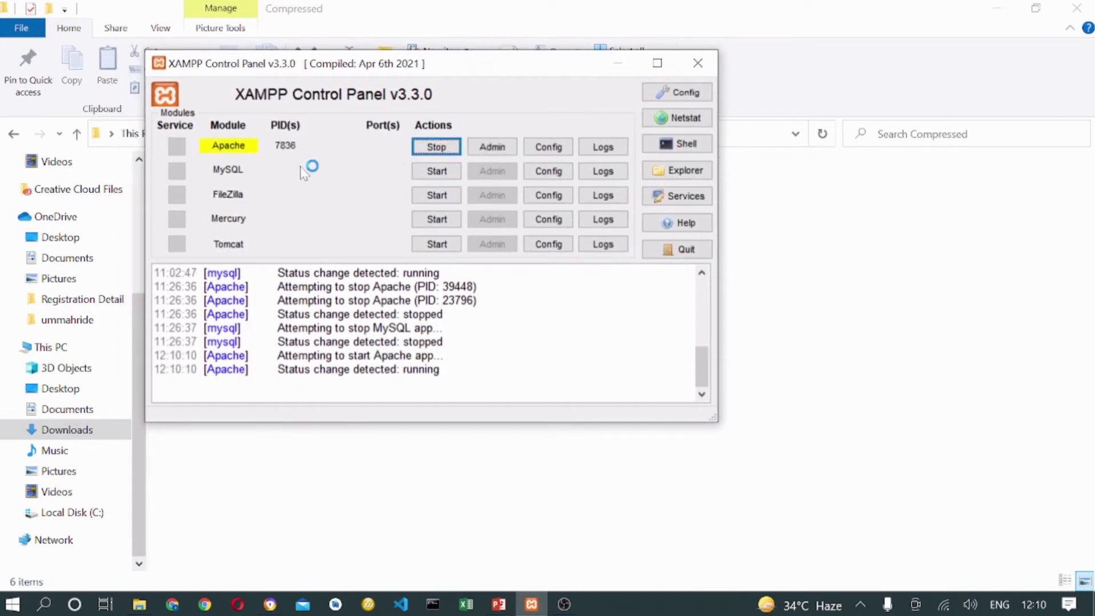
left_click(436, 171)
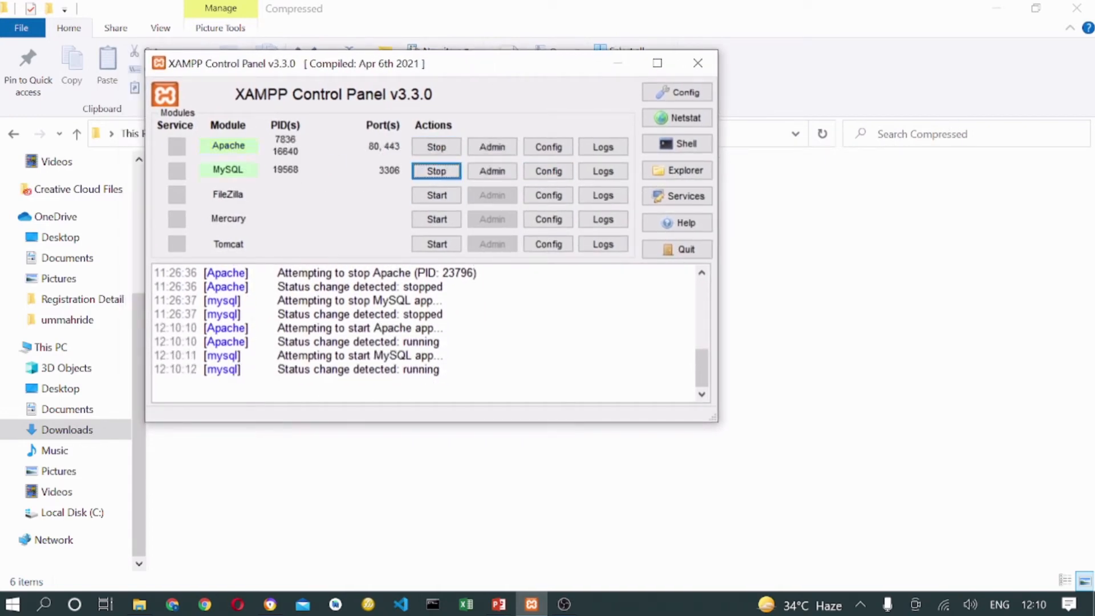
left_click(617, 63)
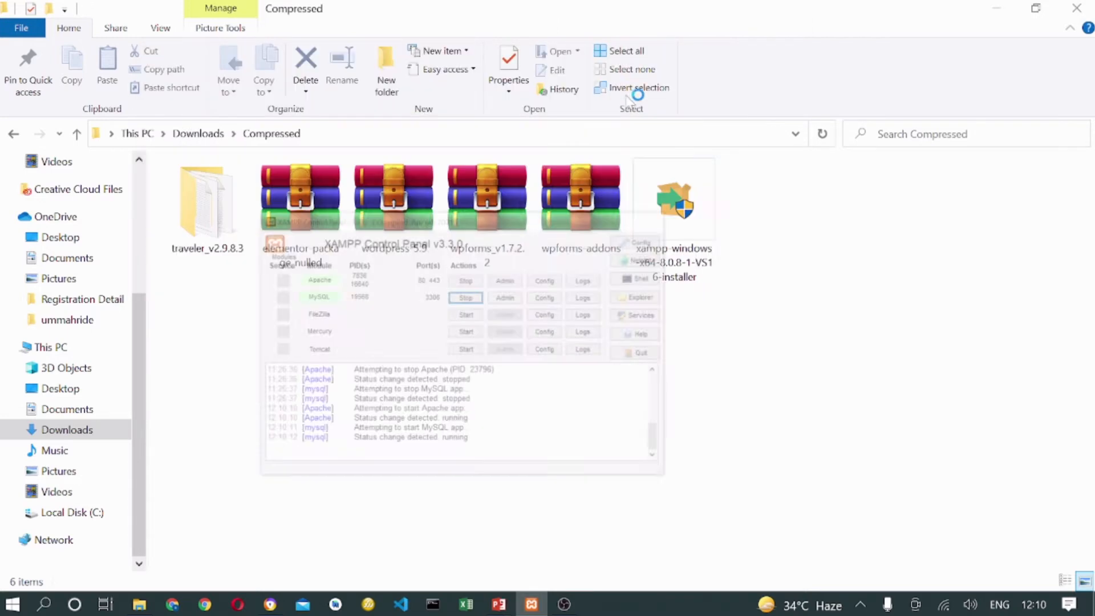
Extract wordpress-5.9.zip into a wordpress-5.9 folder with WinRAR.
right_click(399, 234)
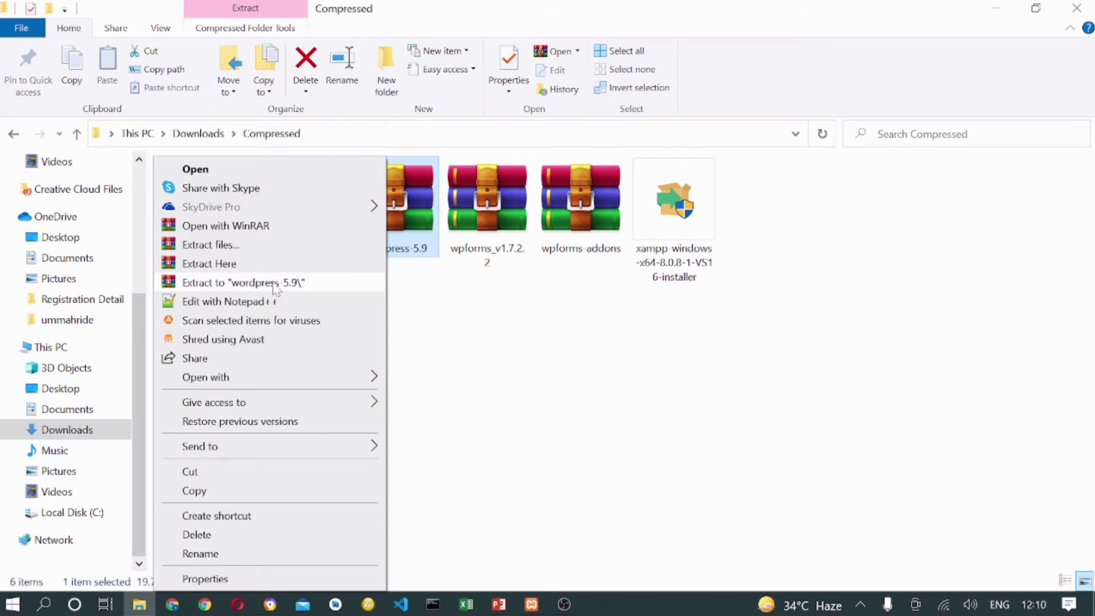
left_click(274, 285)
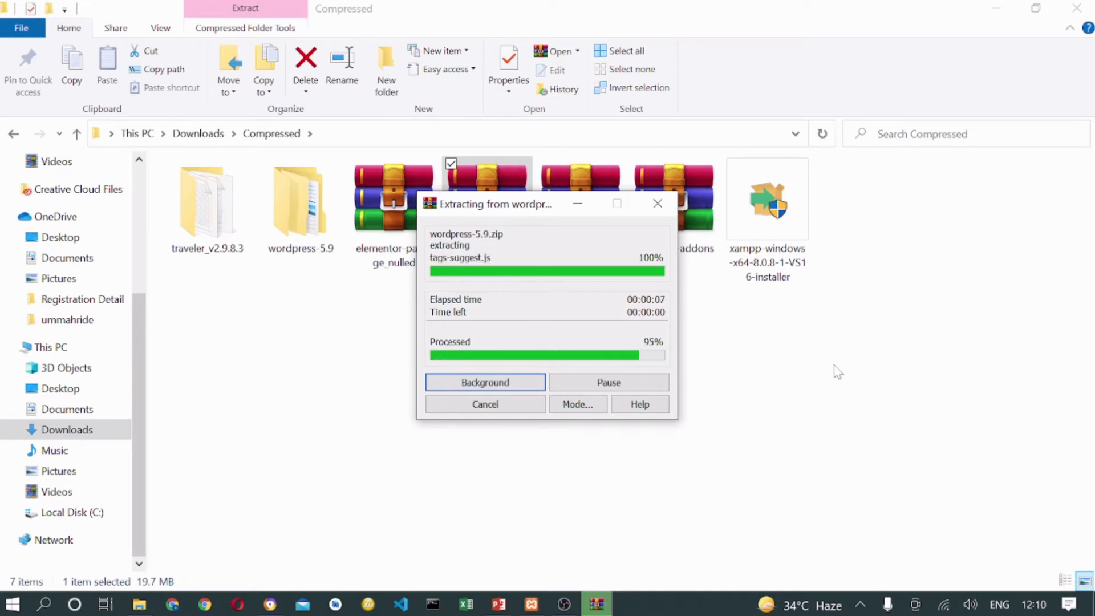
left_click(536, 362)
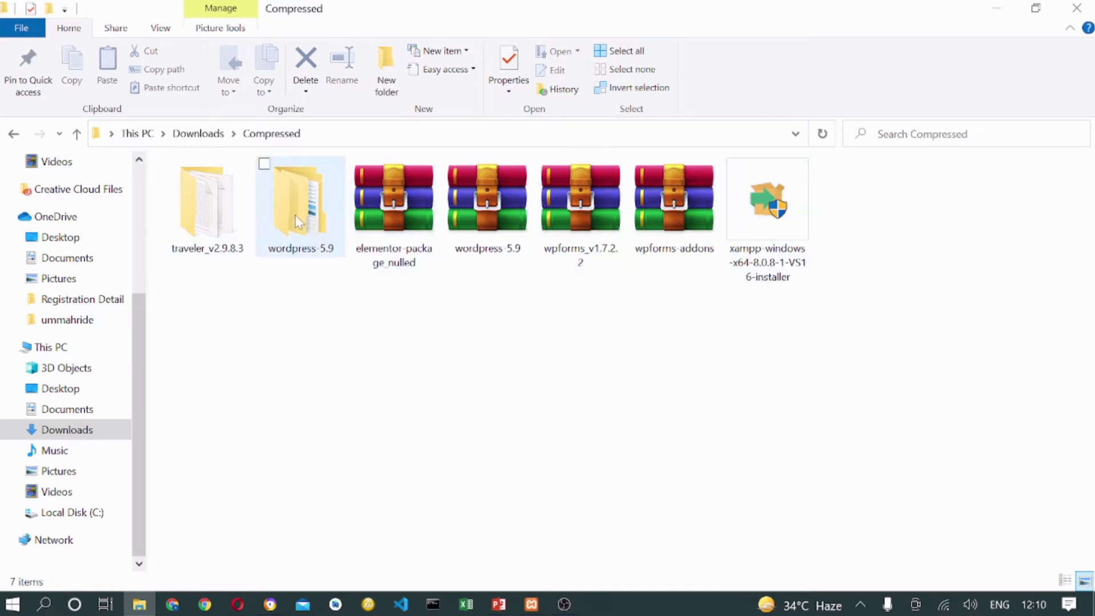
right_click(485, 237)
Inside wordpress-5.9, rename the wordpress folder to wptutorial.
left_click(728, 406)
double_click(303, 206)
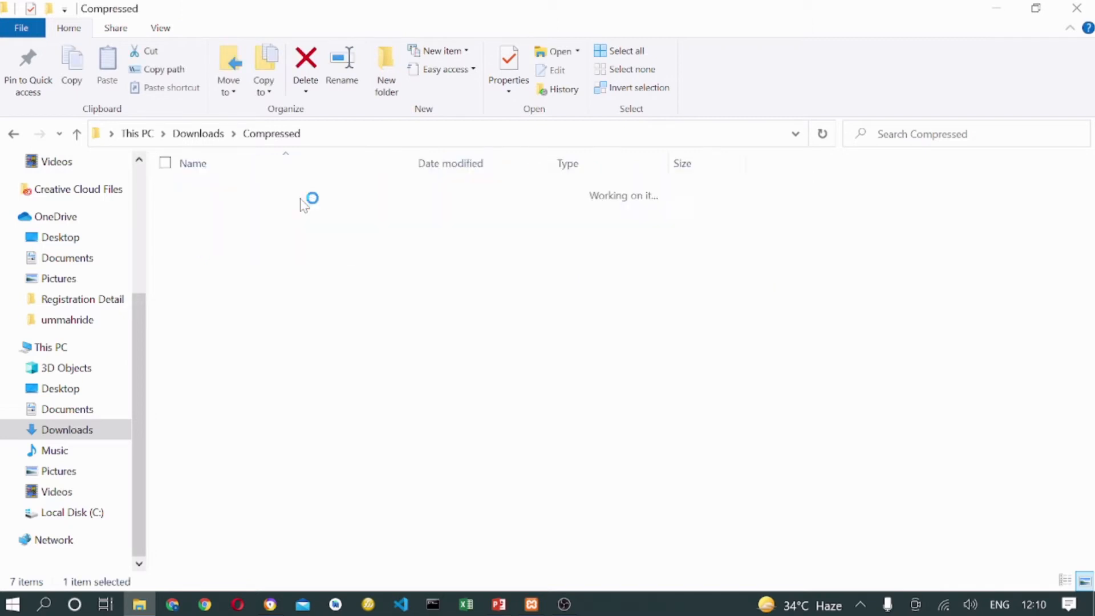
key("F2")
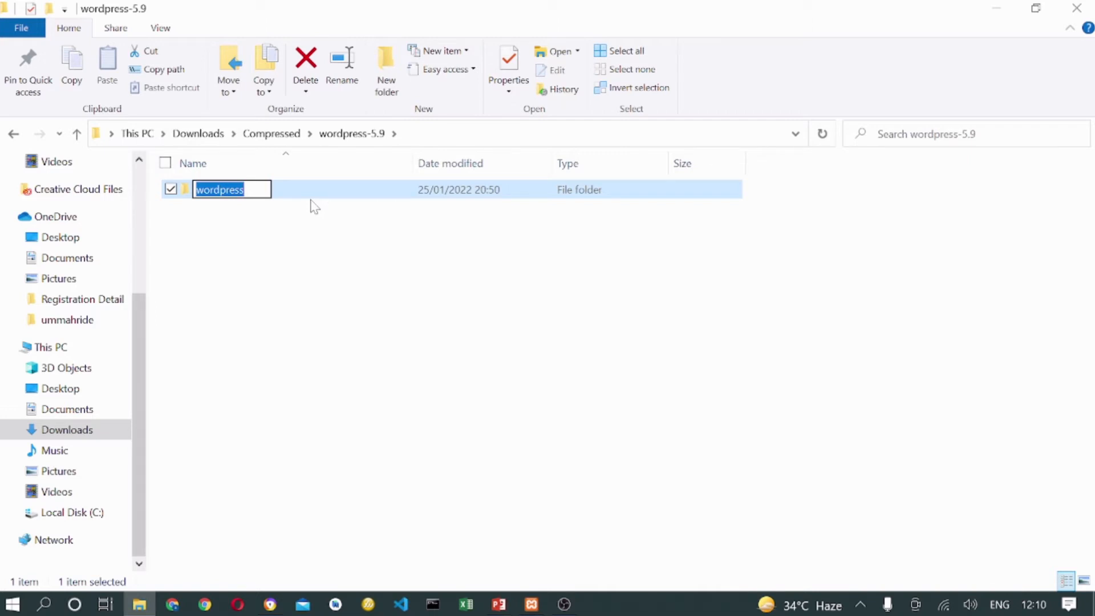
type("wptu")
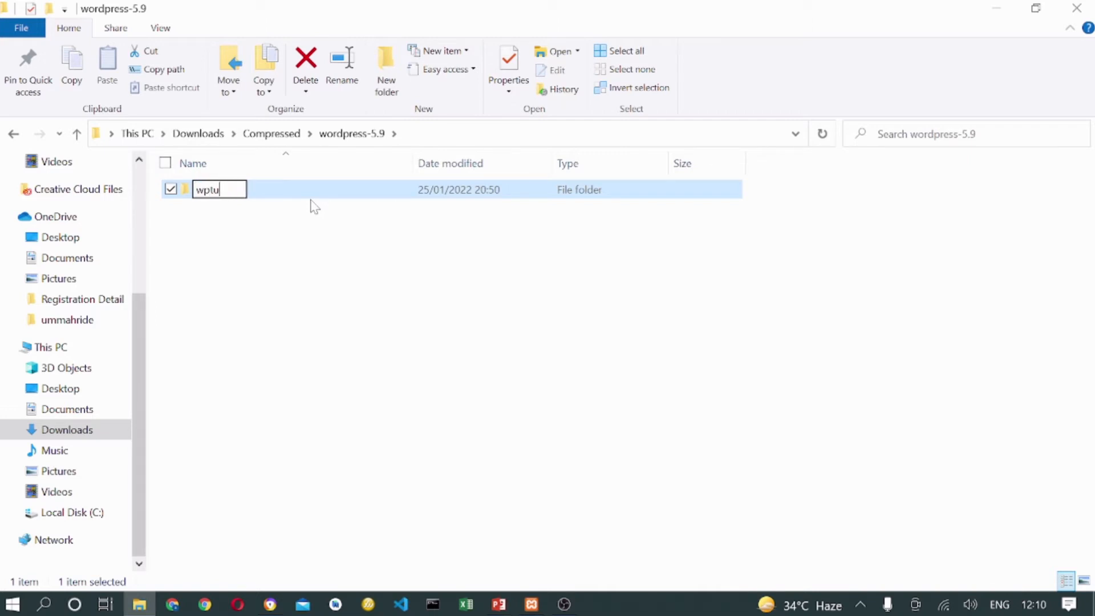
type("toriasl")
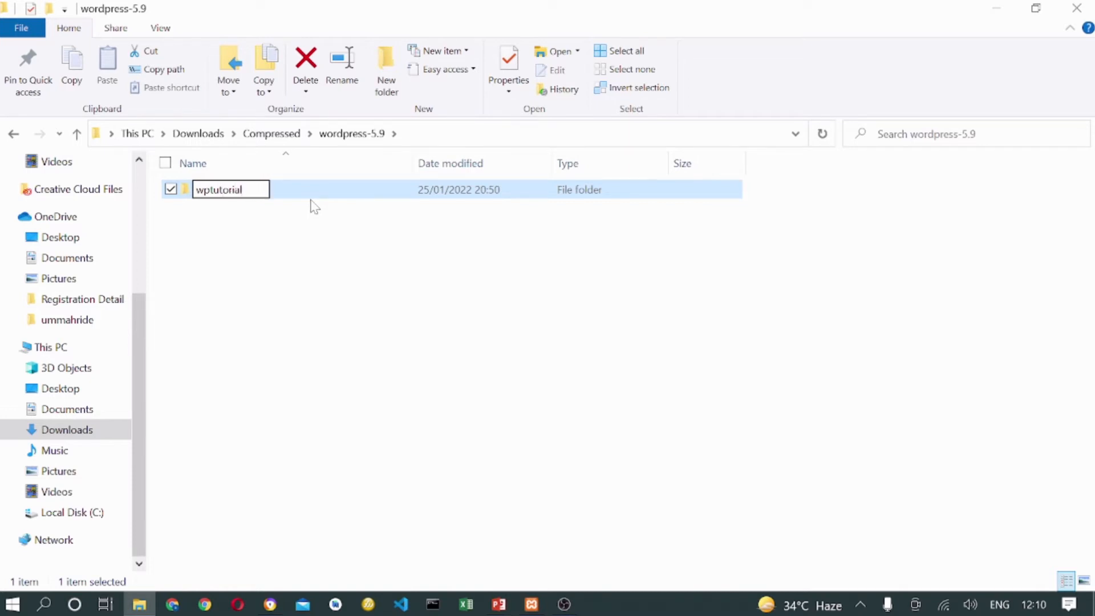
key("Return")
Copy the wptutorial folder to the clipboard.
left_click(308, 344)
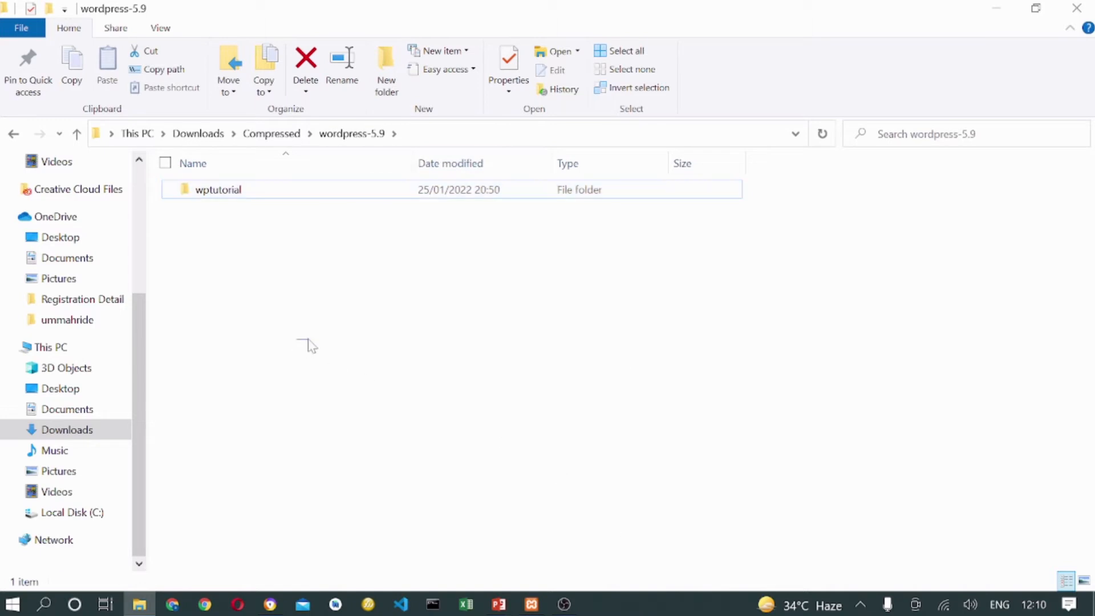
left_click(198, 188)
right_click(197, 190)
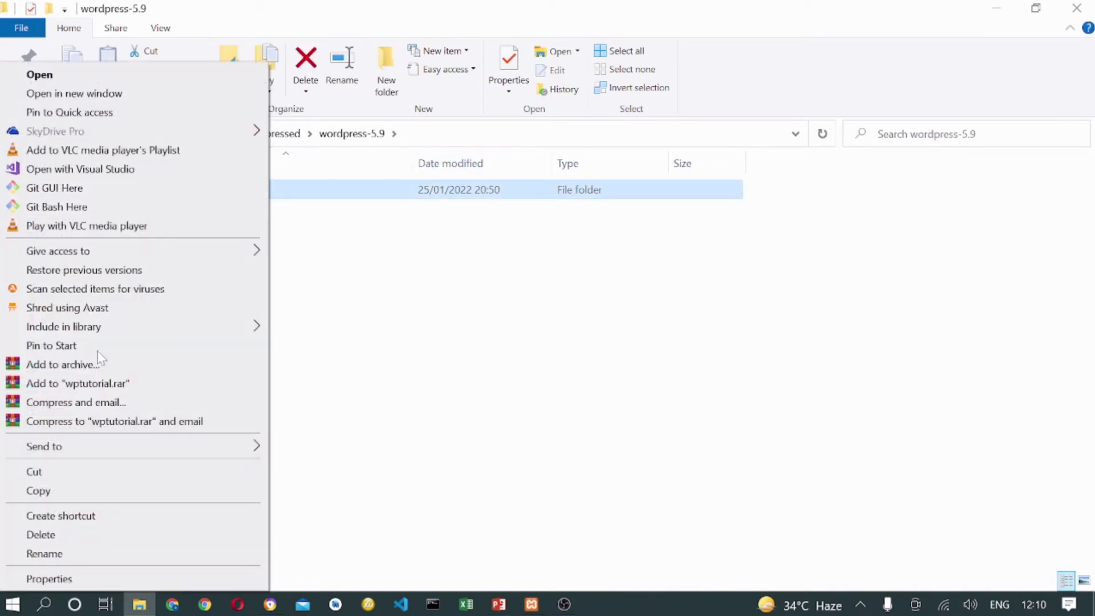
left_click(43, 491)
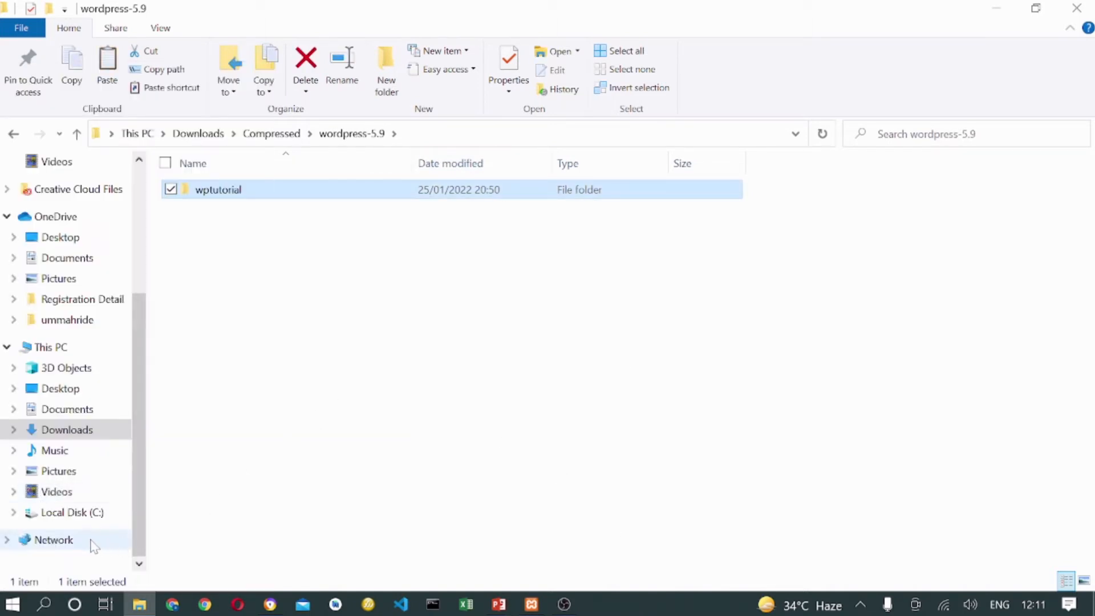
Navigate to the C:\xampp\htdocs folder.
left_click(58, 513)
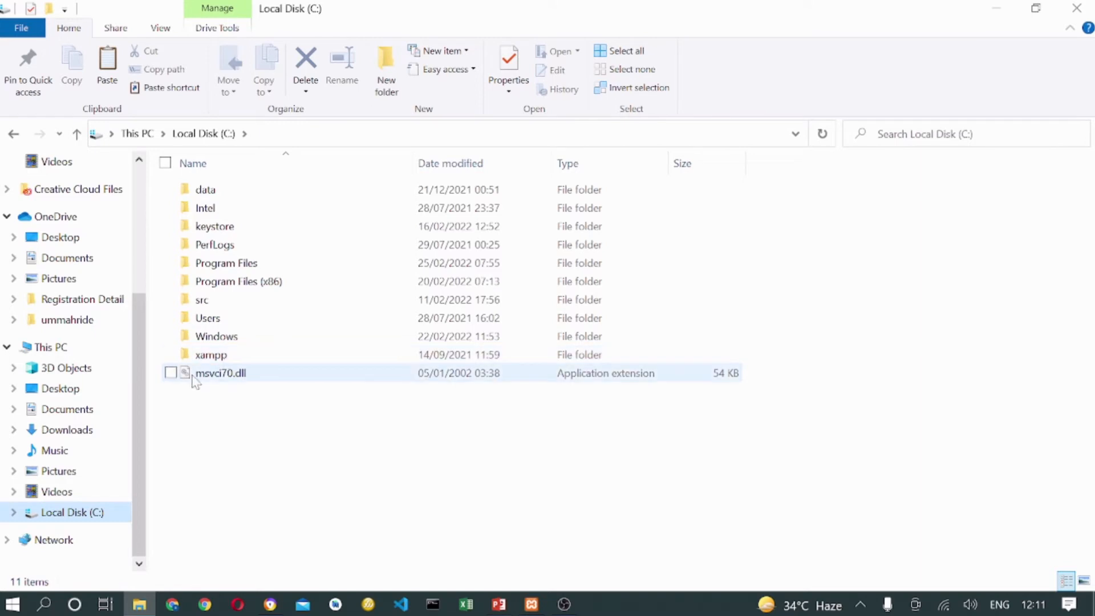
double_click(208, 355)
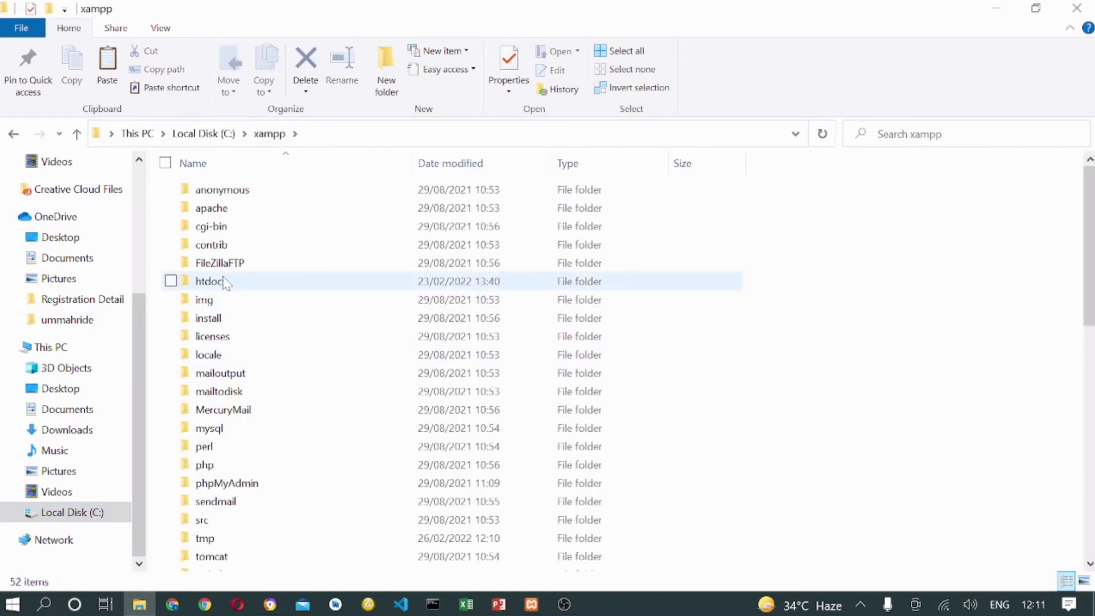
double_click(219, 287)
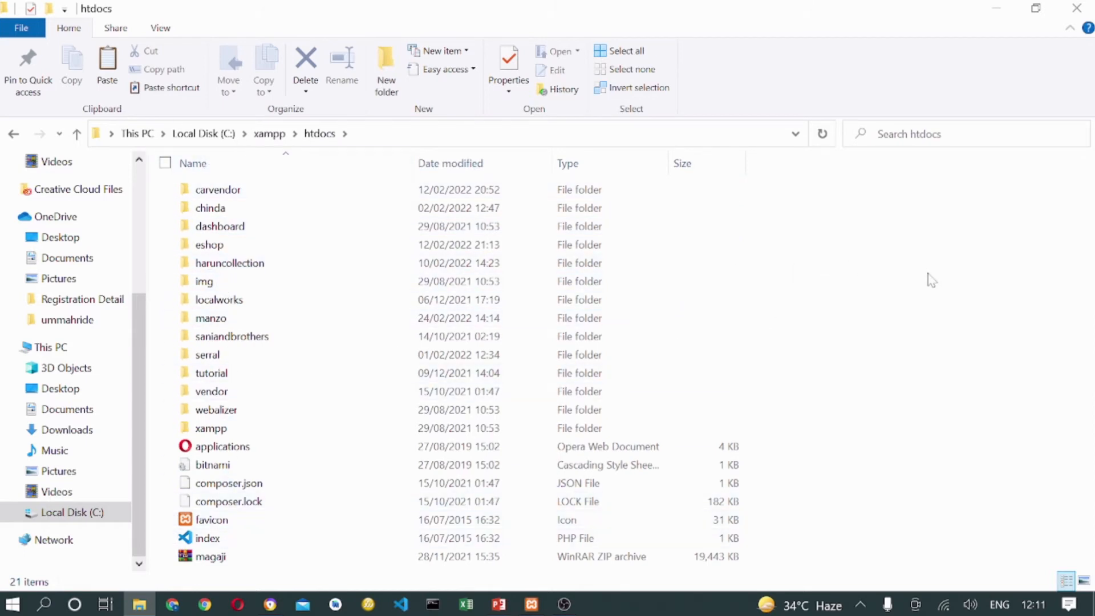
Paste the wptutorial folder into htdocs and wait for the copy to finish.
right_click(834, 303)
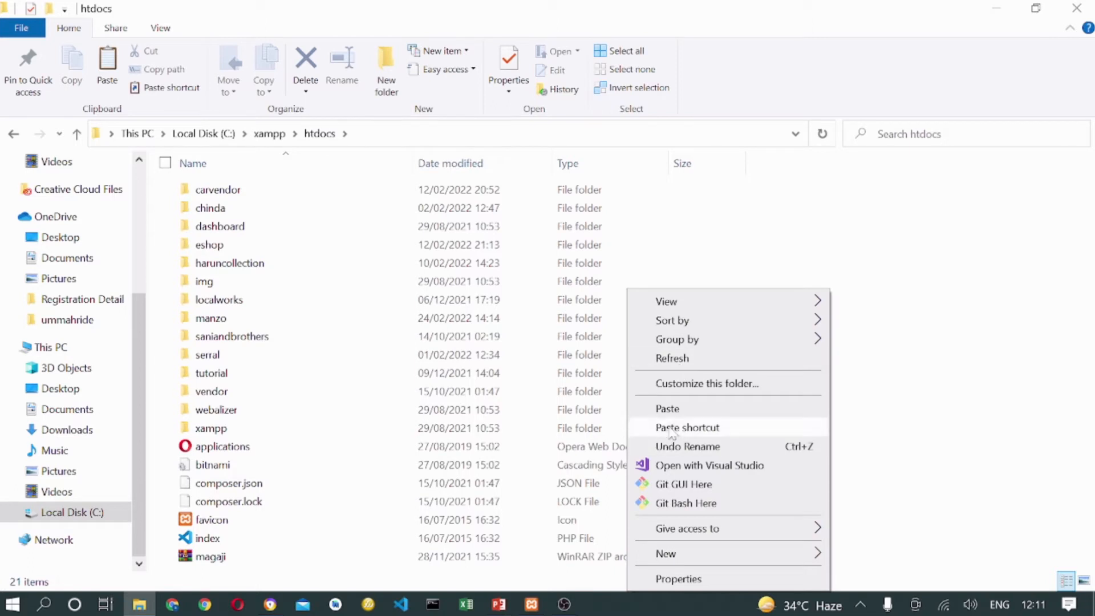
key("Escape")
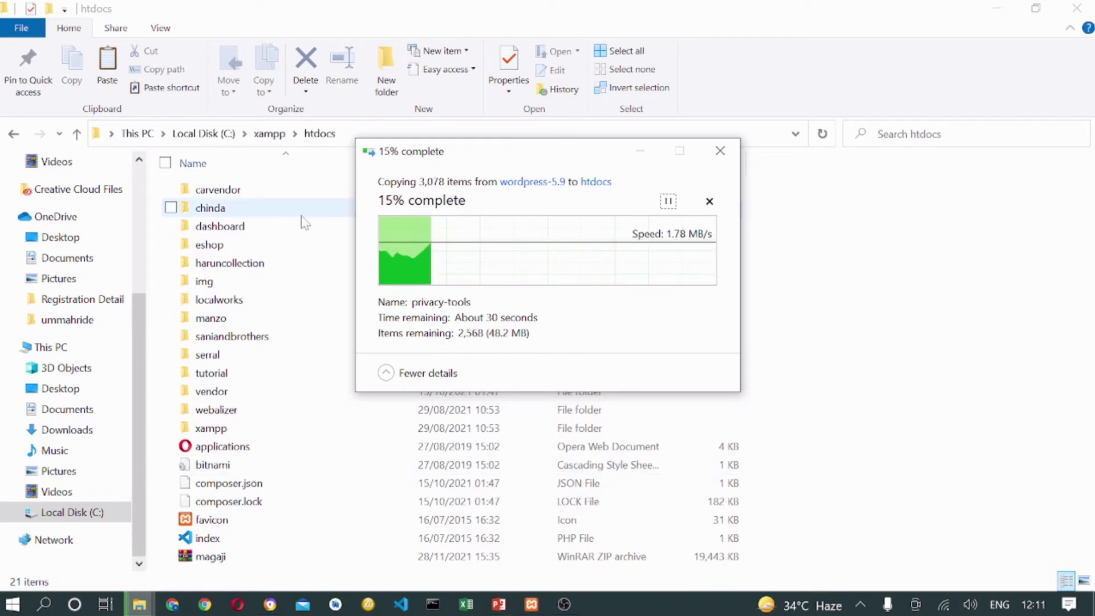
left_click_drag(536, 157, 525, 218)
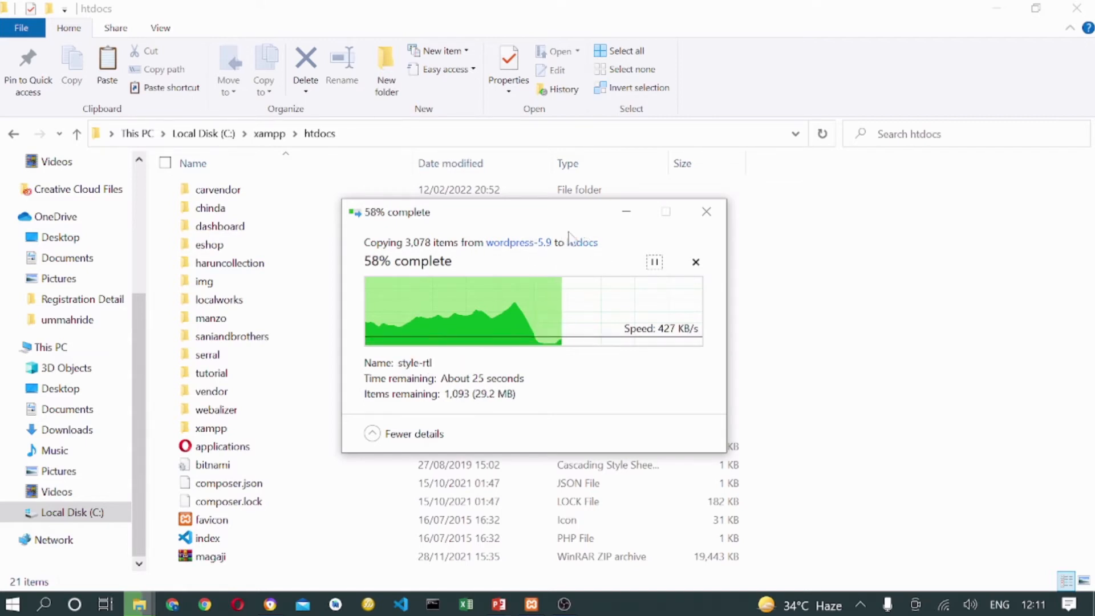
left_click_drag(553, 223, 573, 208)
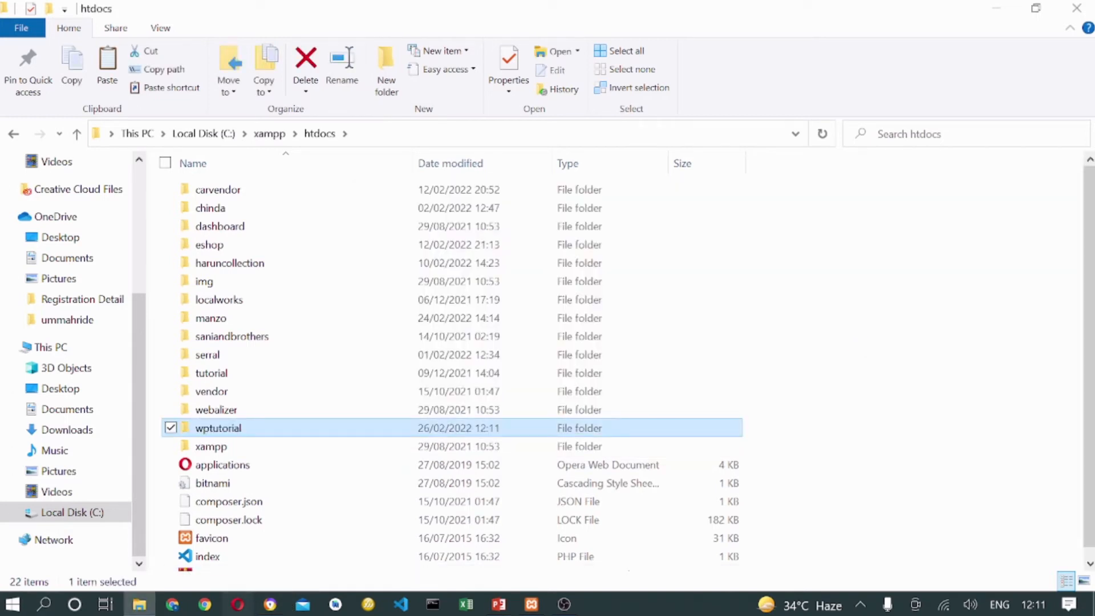
left_click(270, 604)
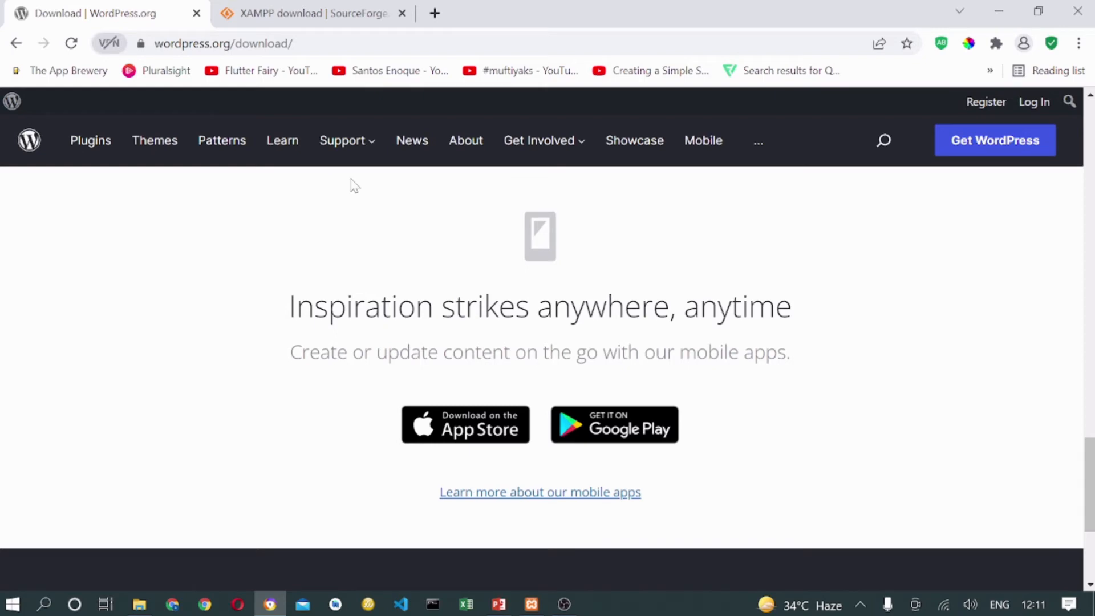
Load the XAMPP dashboard at localhost in the second browser tab.
left_click(308, 12)
left_click(336, 36)
type("l")
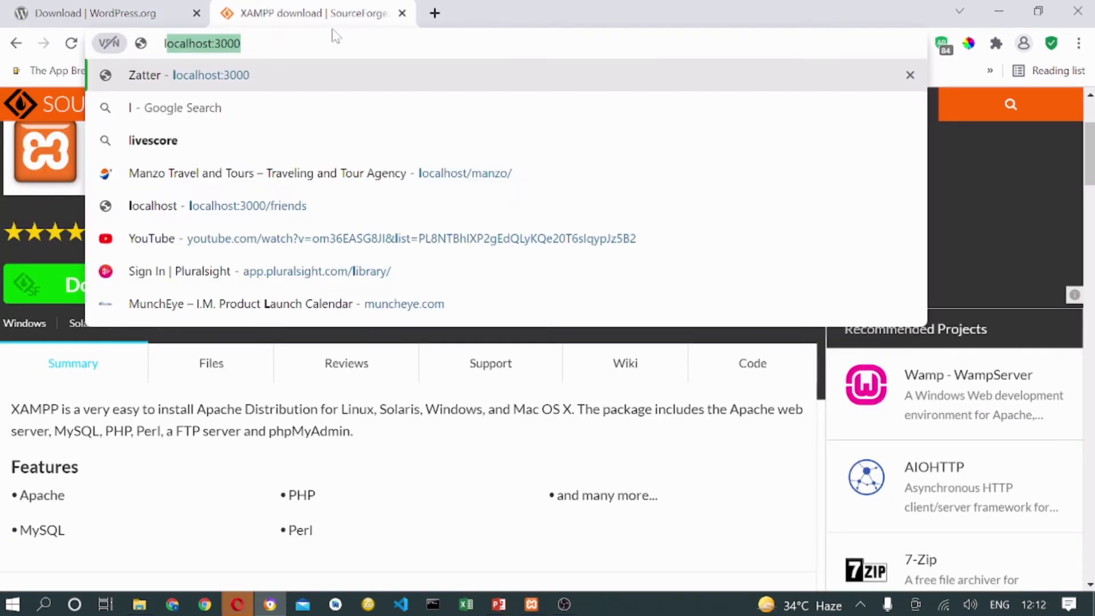
key("Right")
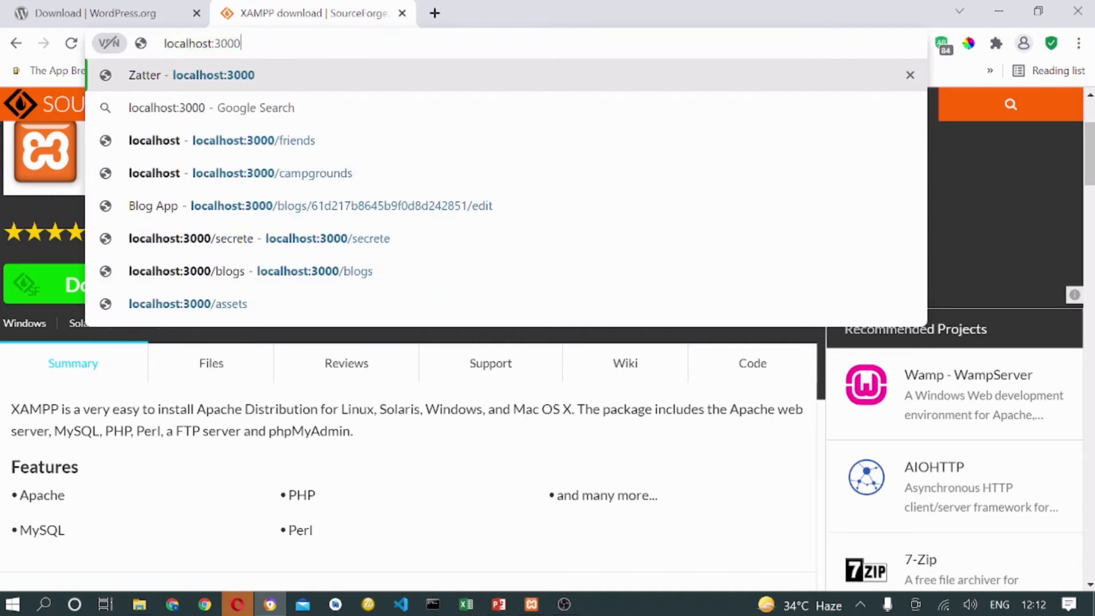
key("BackSpace")
key("BackSpace")
key("BackSpace")
key("BackSpace")
key("BackSpace")
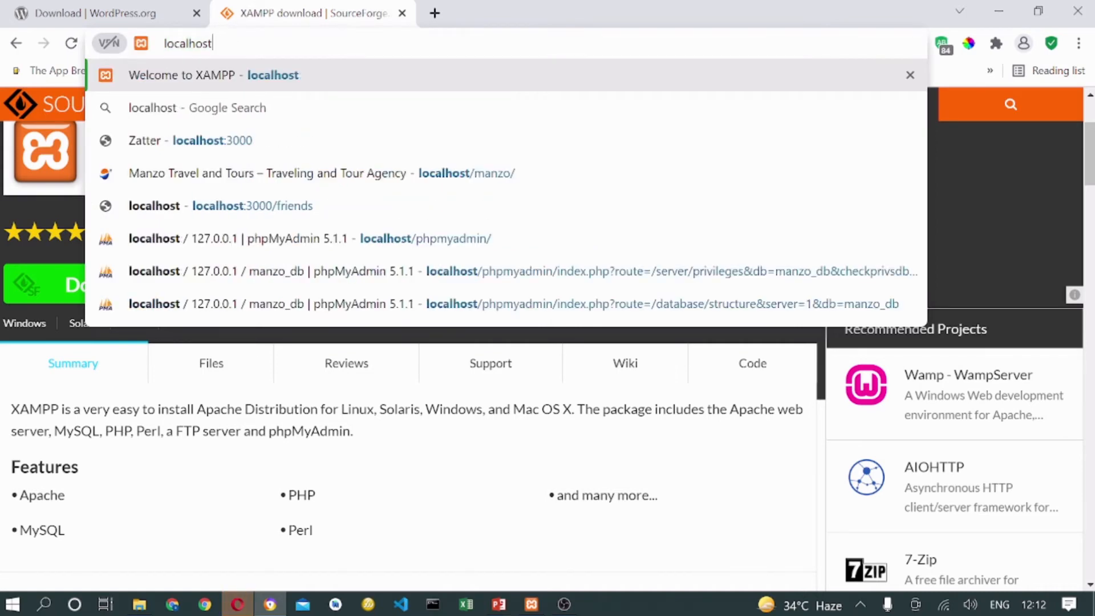
key("Return")
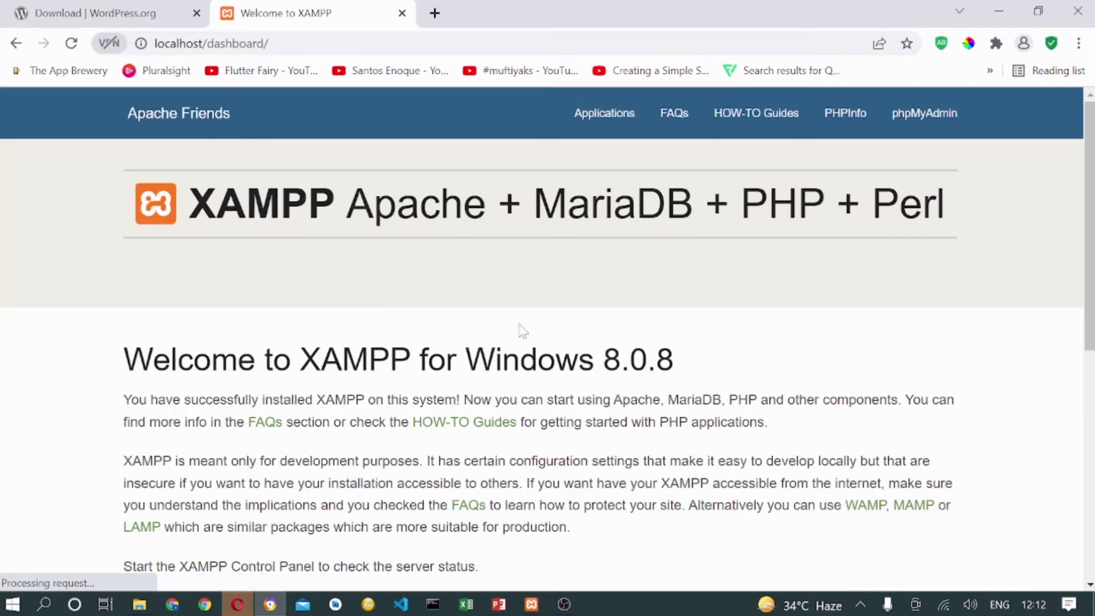
Look over the Welcome to XAMPP for Windows 8.0.8 dashboard, then open phpMyAdmin.
scroll(538, 323, "down", 7)
scroll(546, 292, "down", 2)
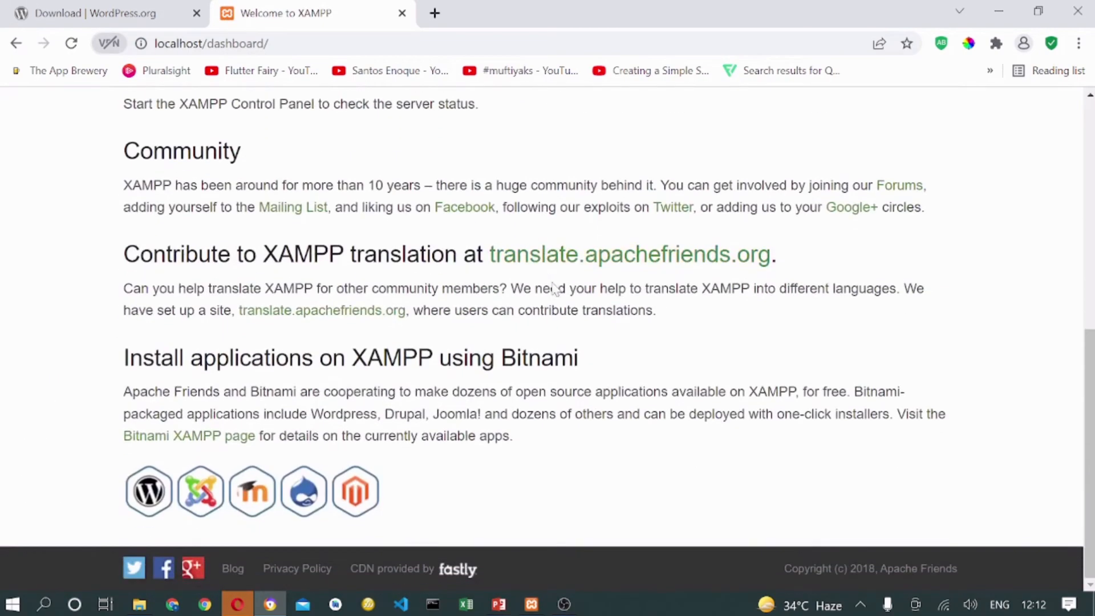
scroll(550, 296, "up", 10)
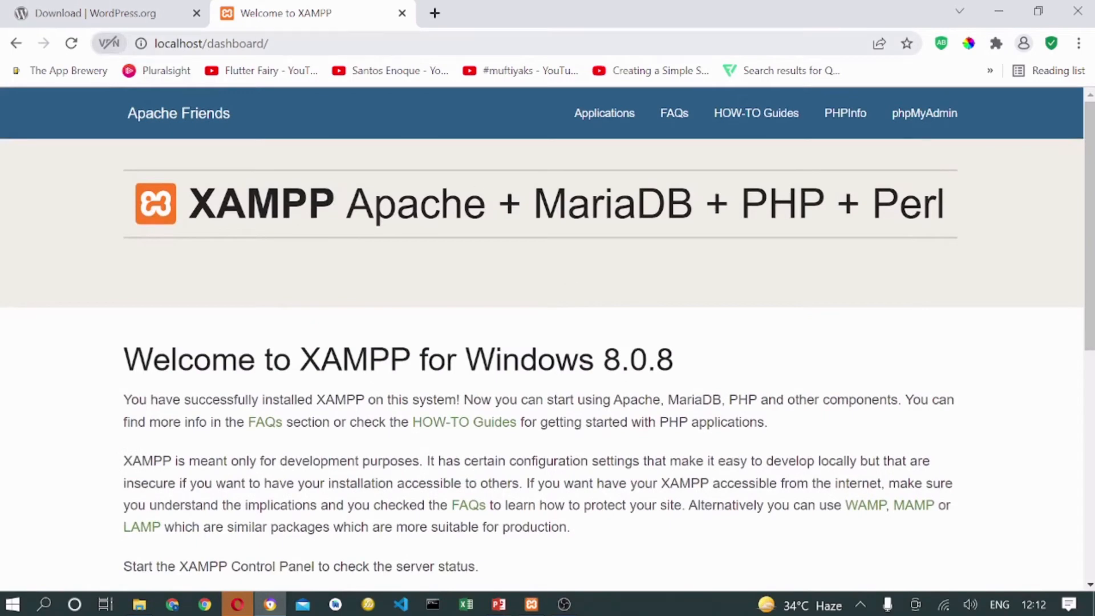
left_click(251, 44)
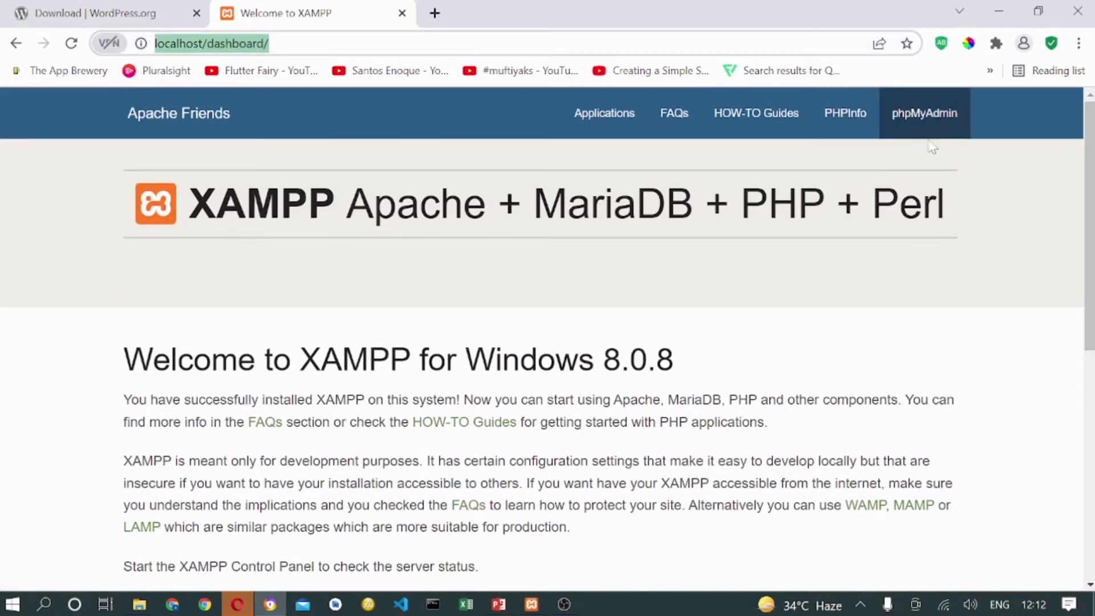
scroll(408, 288, "down", 9)
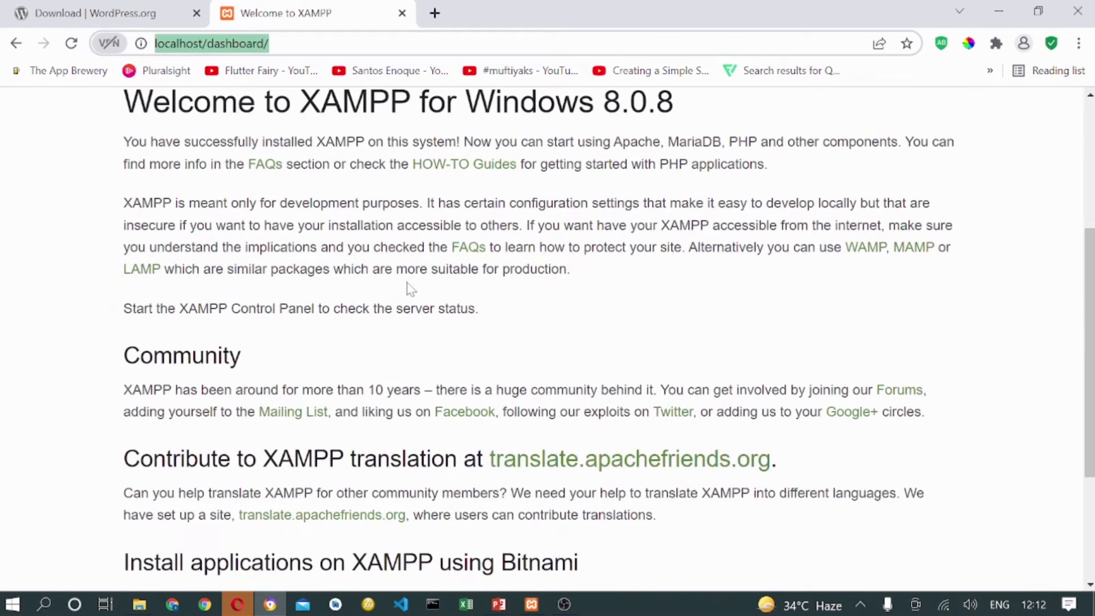
scroll(476, 297, "up", 9)
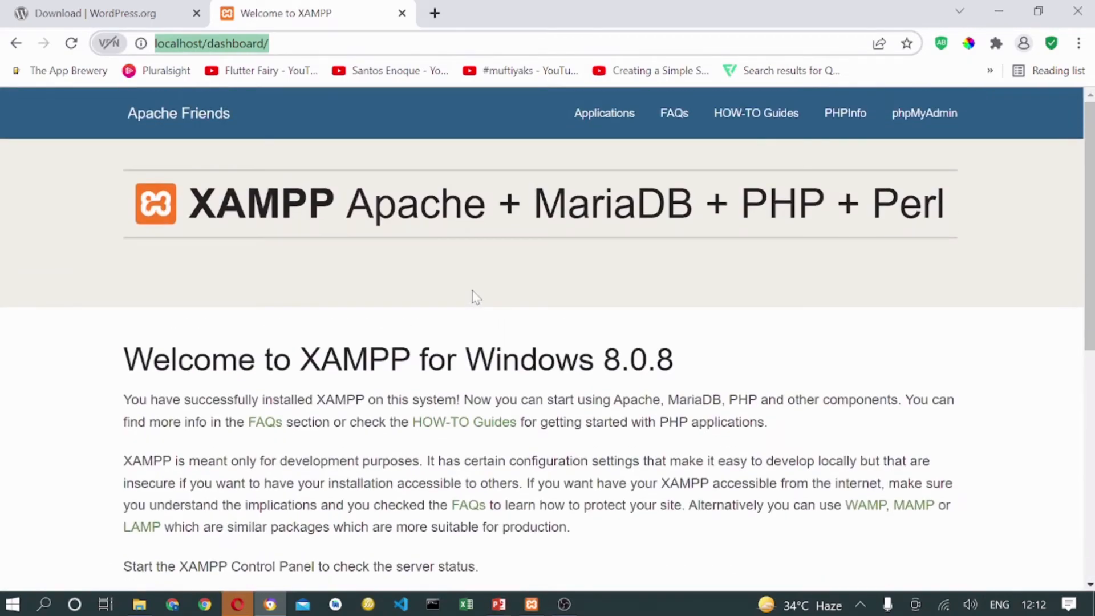
scroll(476, 297, "down", 10)
scroll(473, 299, "up", 10)
scroll(415, 273, "down", 10)
scroll(563, 306, "up", 10)
scroll(564, 307, "down", 10)
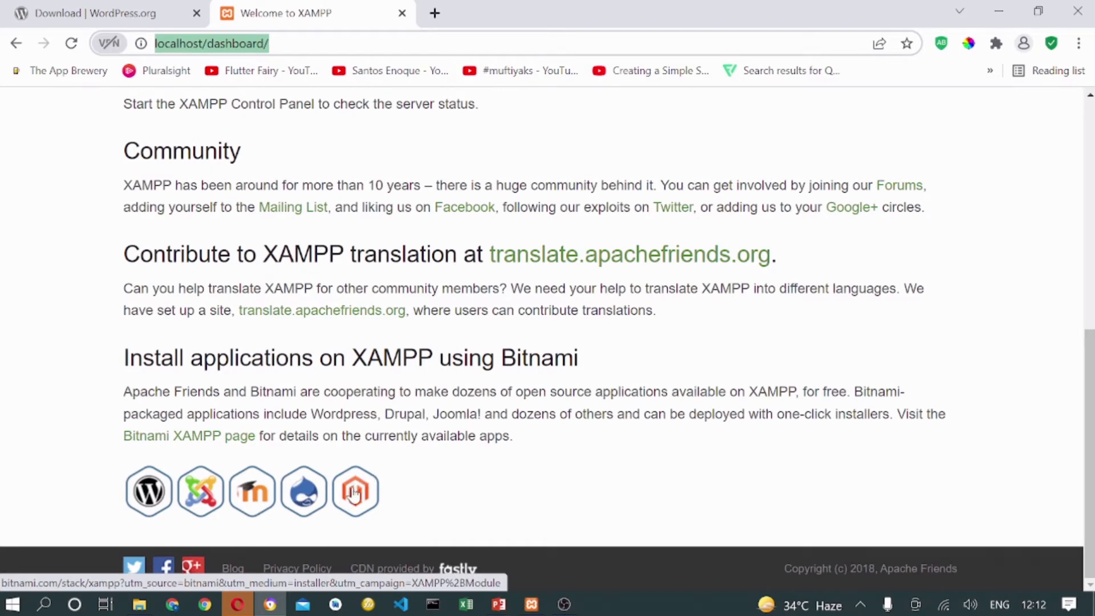
scroll(885, 337, "up", 8)
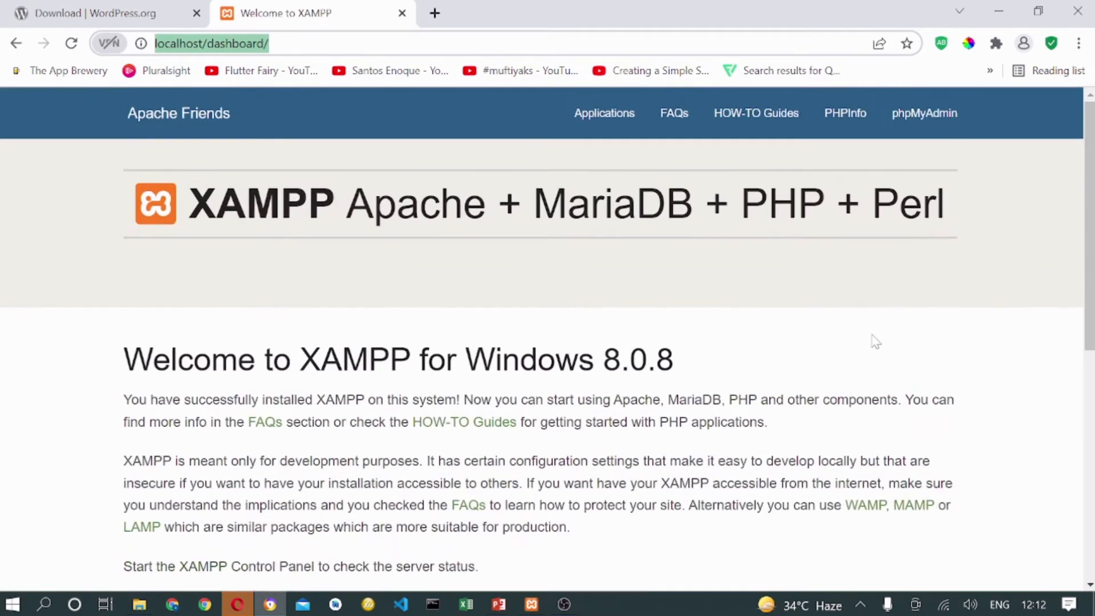
left_click(927, 117)
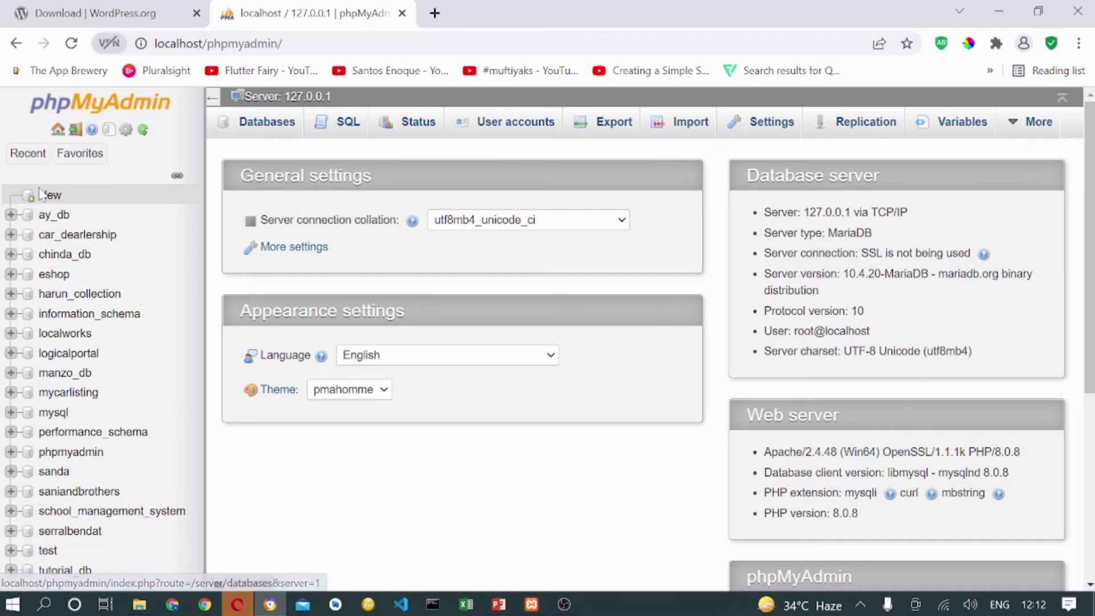
Enter wp_tutorial_db as the new database name in phpMyAdmin's create-database form.
left_click(51, 195)
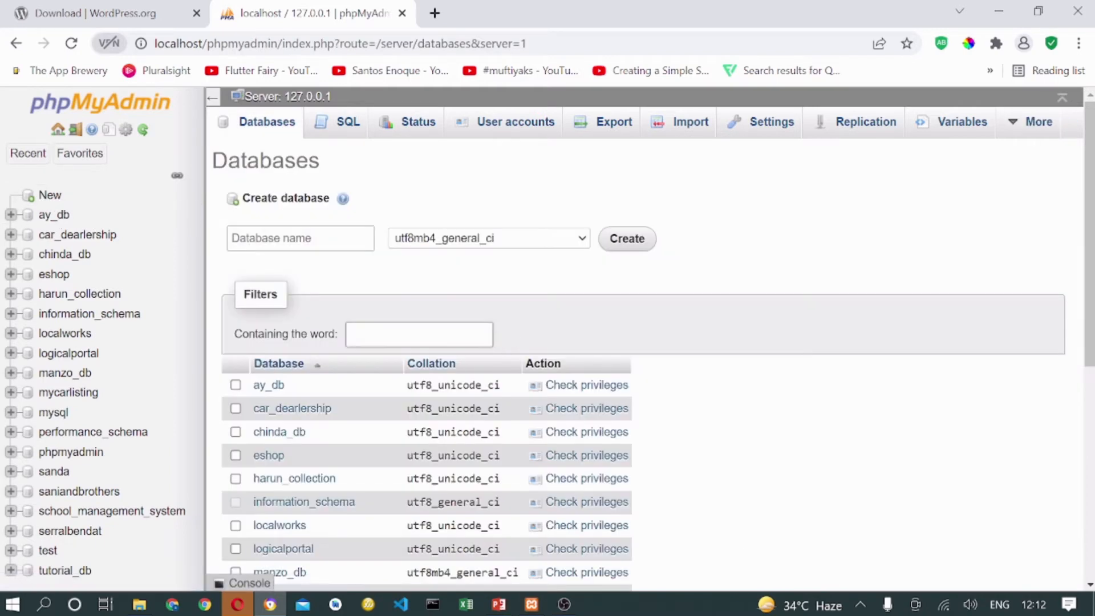
left_click(296, 238)
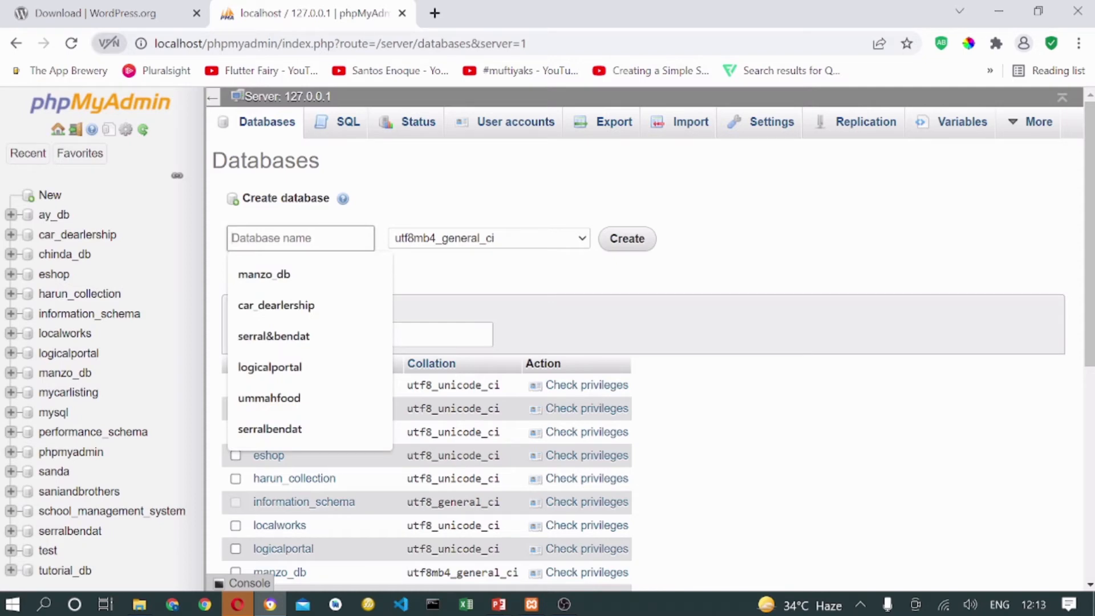
type("fwp")
key("BackSpace")
key("BackSpace")
type("wp_tutorial_db")
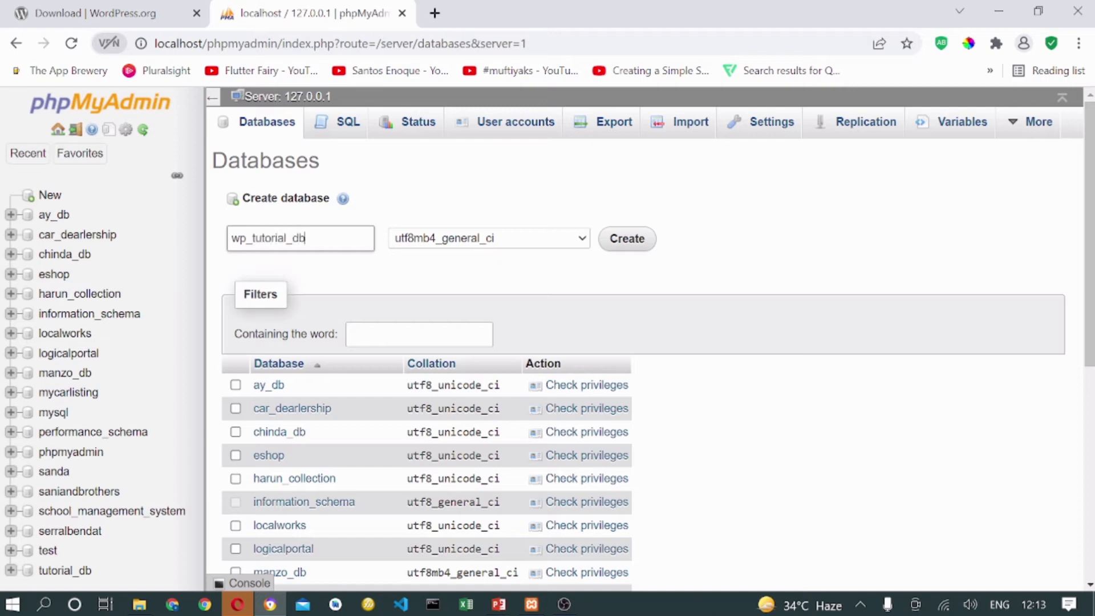
left_click(627, 240)
Create wp_tutorial_db and view its Privileges page listing user accounts with access.
left_click(625, 243)
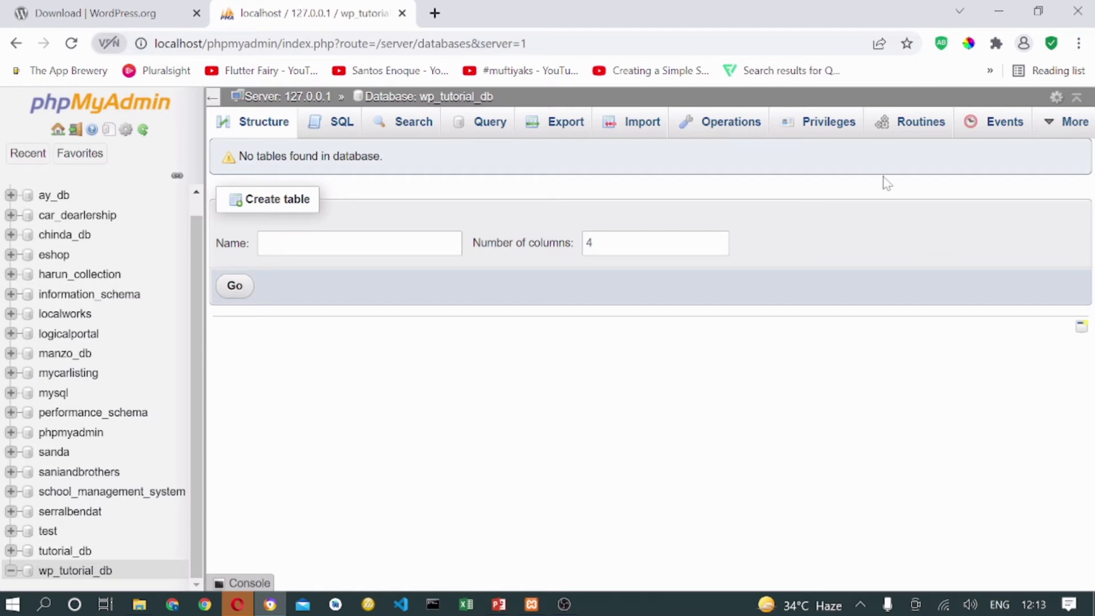
left_click(826, 128)
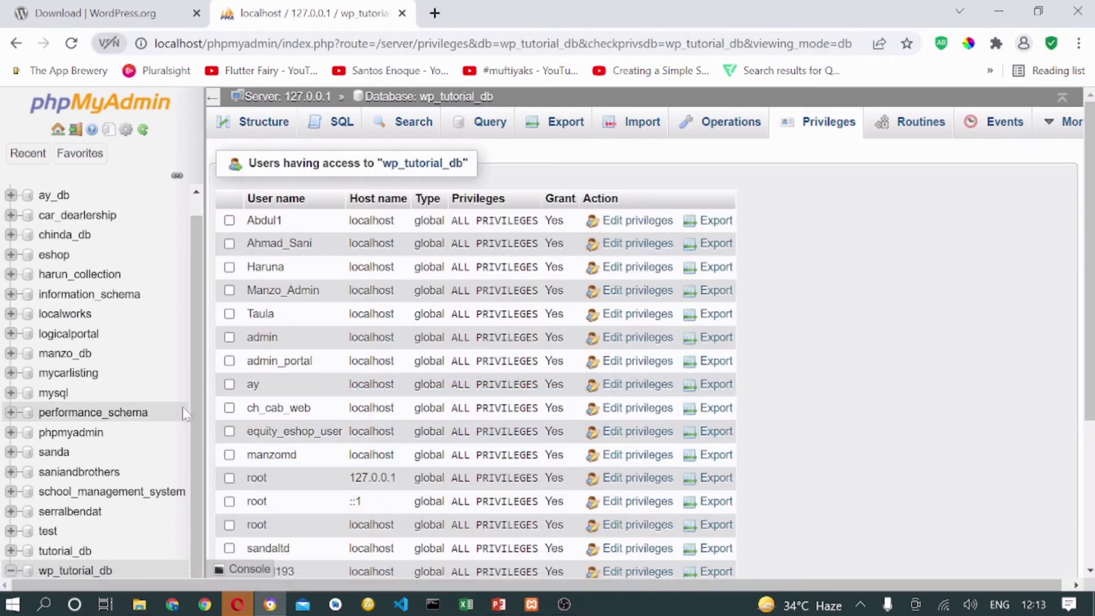
scroll(331, 432, "down", 3)
scroll(331, 432, "down", 1)
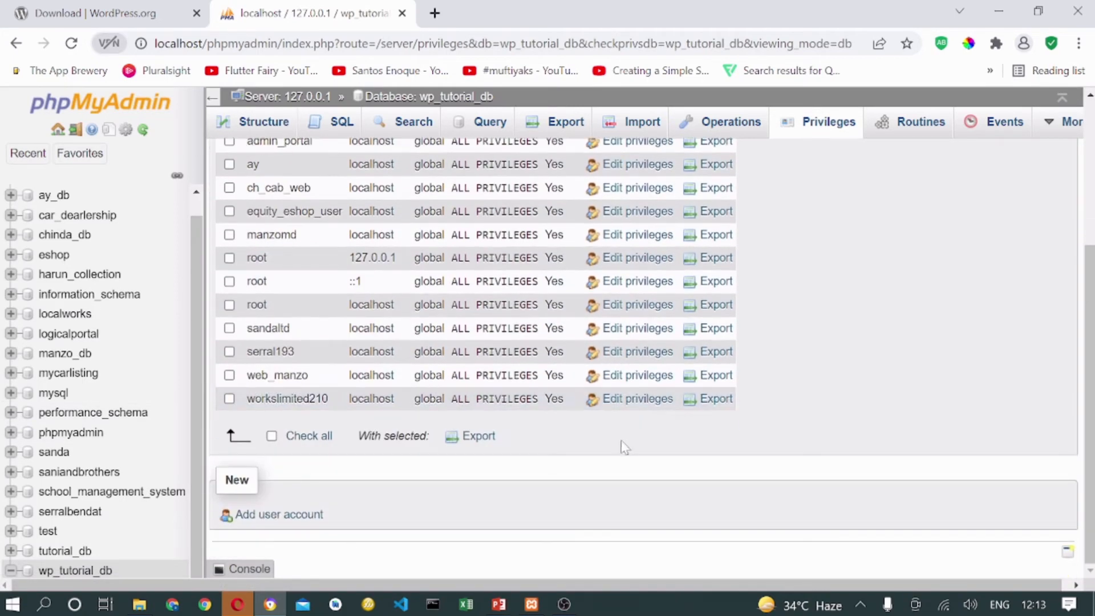
Start a new phpMyAdmin user account named Admin_db_user and select the name to copy it.
left_click(285, 519)
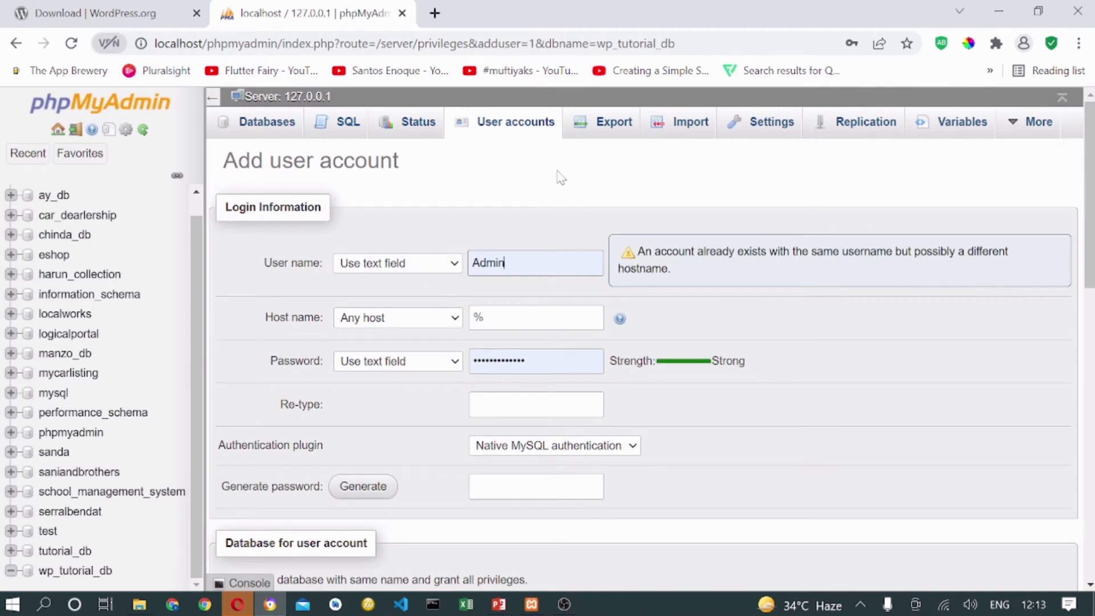
left_click(427, 266)
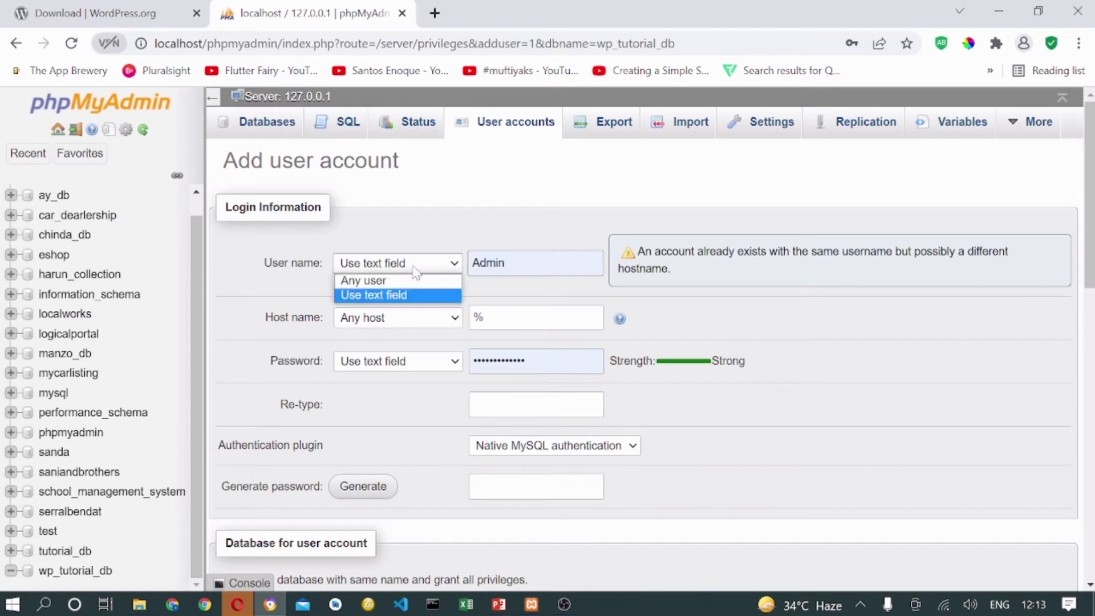
left_click(488, 262)
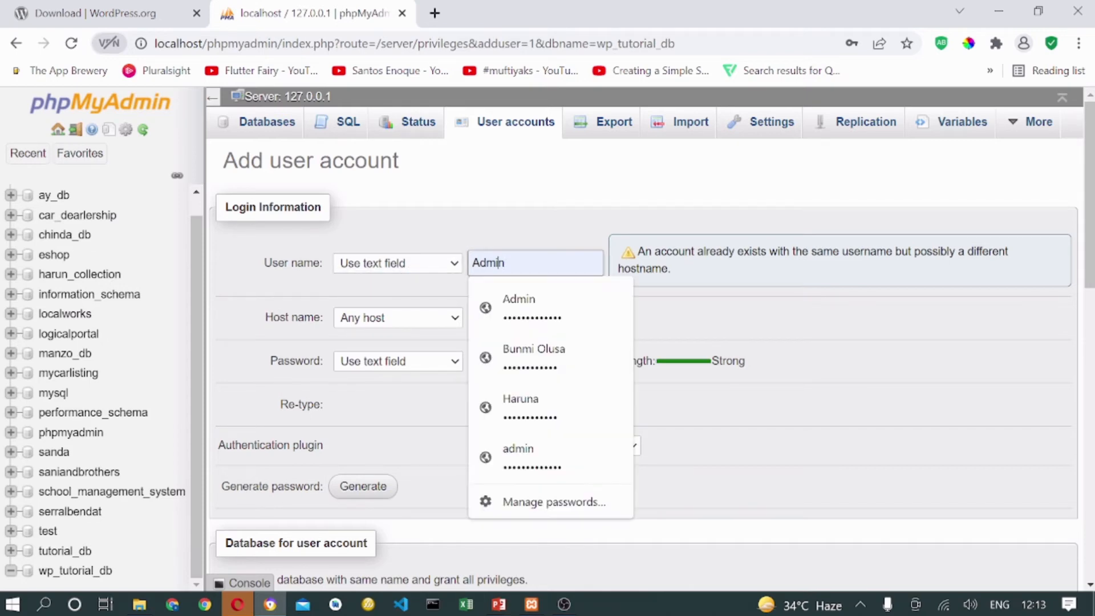
key("BackSpace")
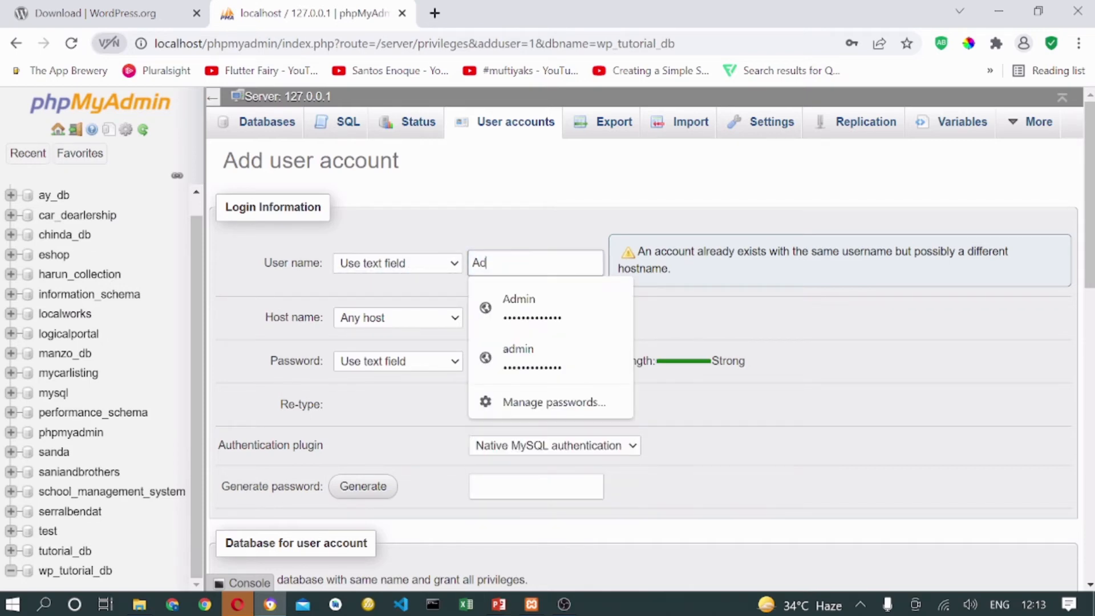
type("Ad")
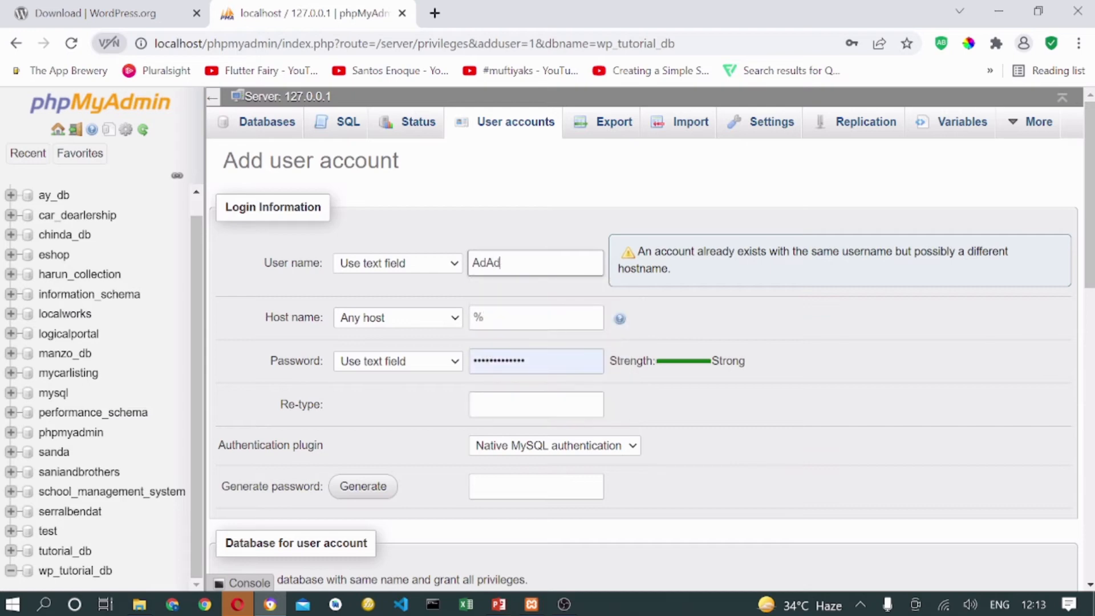
type("min_")
type("db_user")
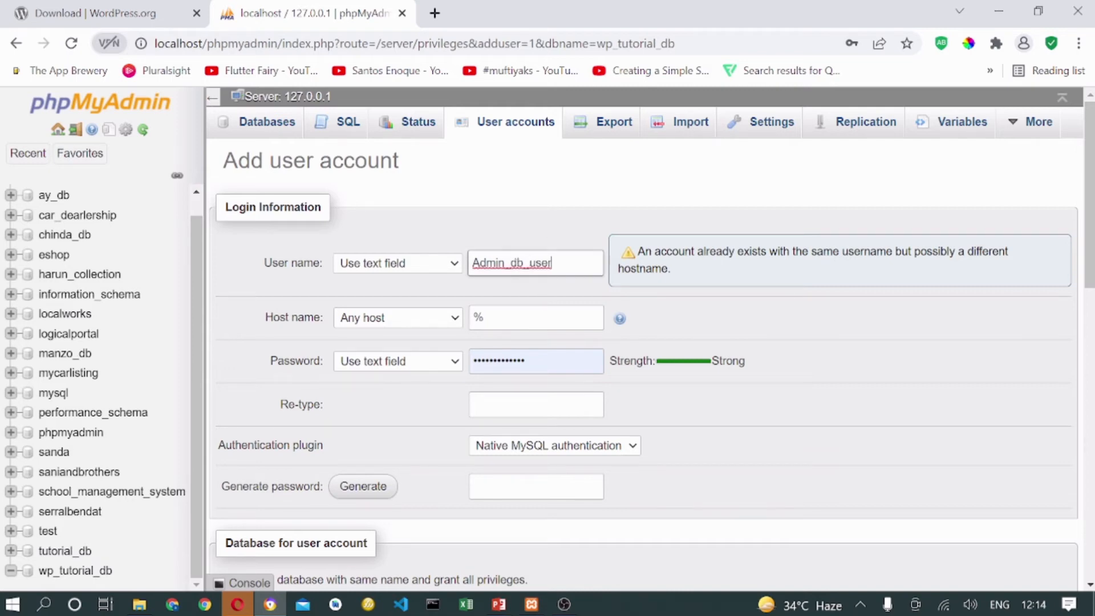
key("shift+Left")
key("shift+Left")
key("shift+Left")
key("shift+Left")
key("shift+Left")
key("shift+Left")
key("shift+Left")
key("shift+Left")
key("shift+Left")
key("shift+Left")
key("shift+Left")
key("shift+Left")
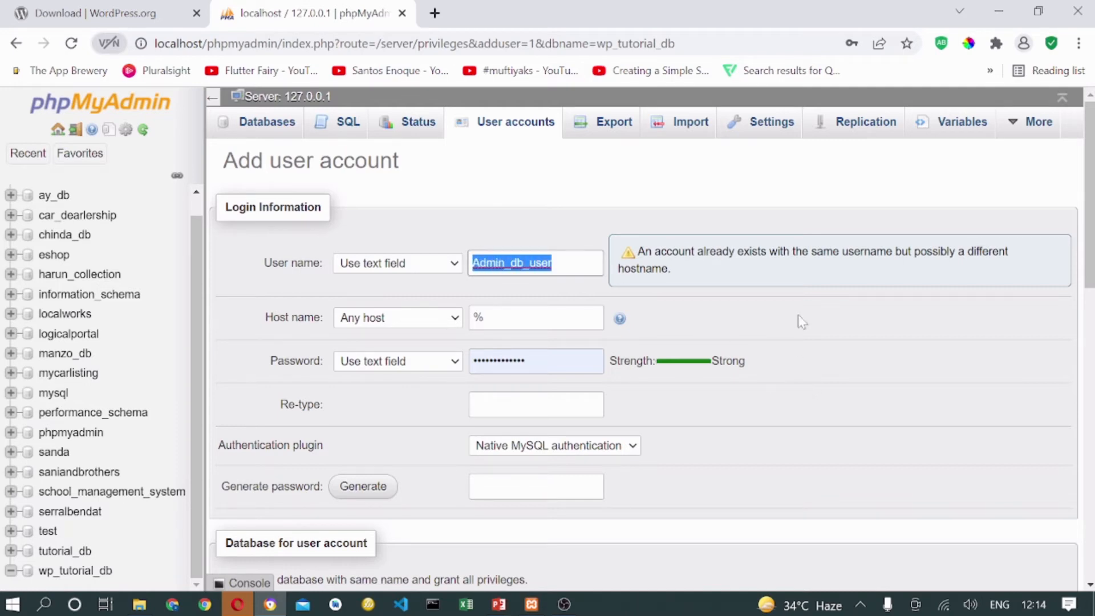
left_click(44, 604)
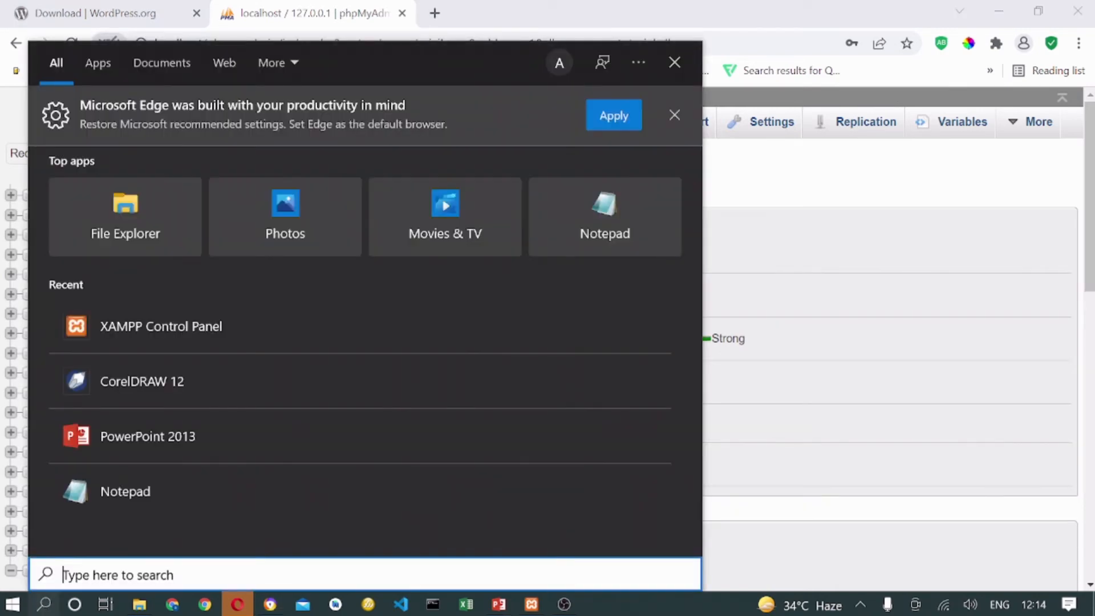
Paste Admin_db_user into a new Notepad note under a 'db us:' label and move the note lower.
left_click(144, 497)
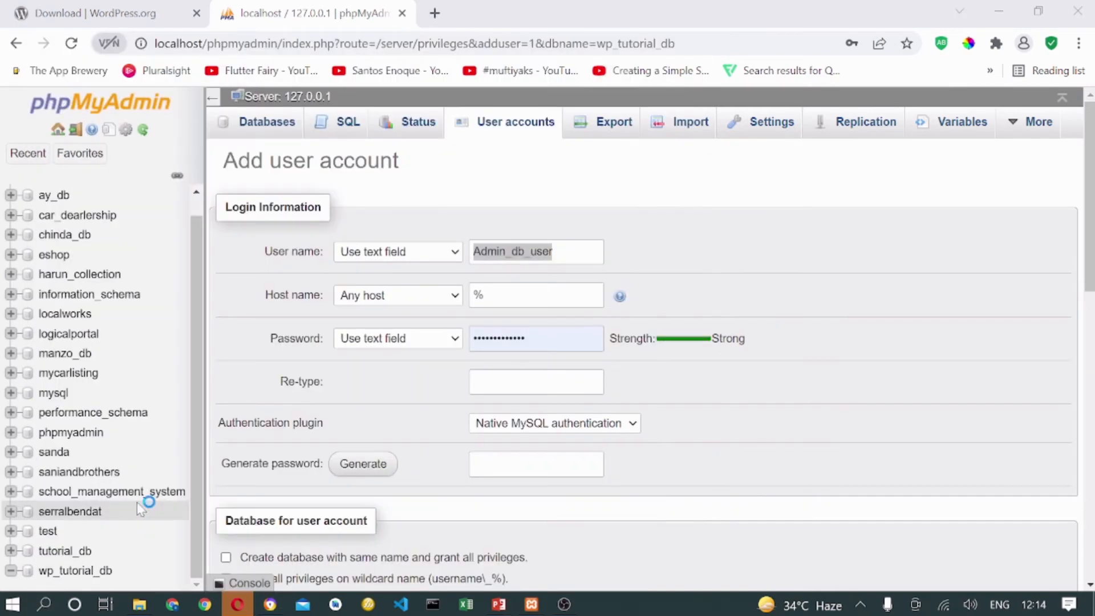
type("Admin_db_user")
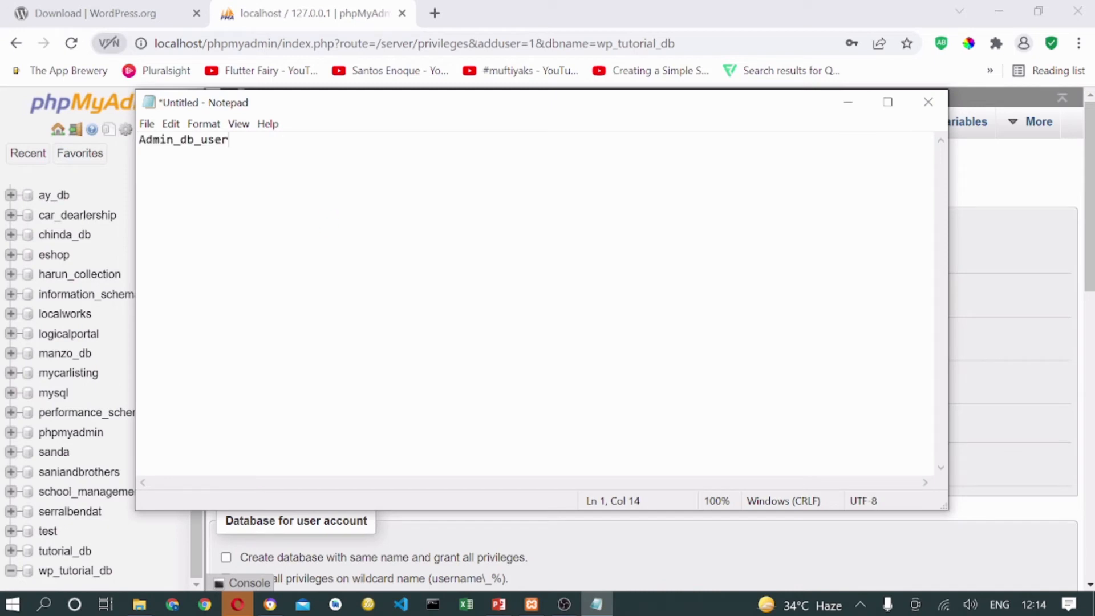
key("Return")
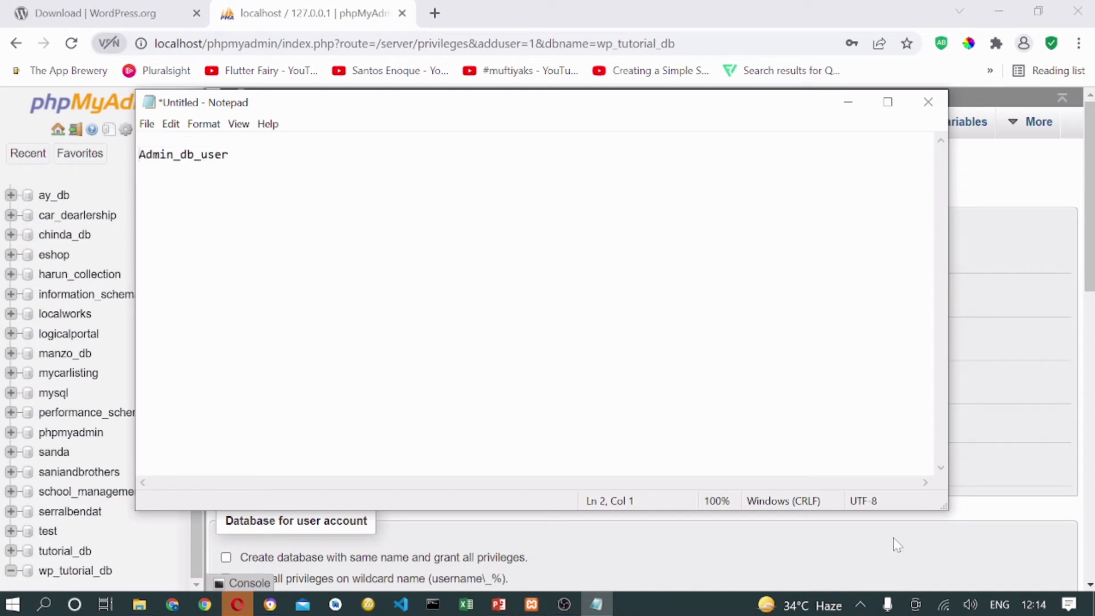
type("db us")
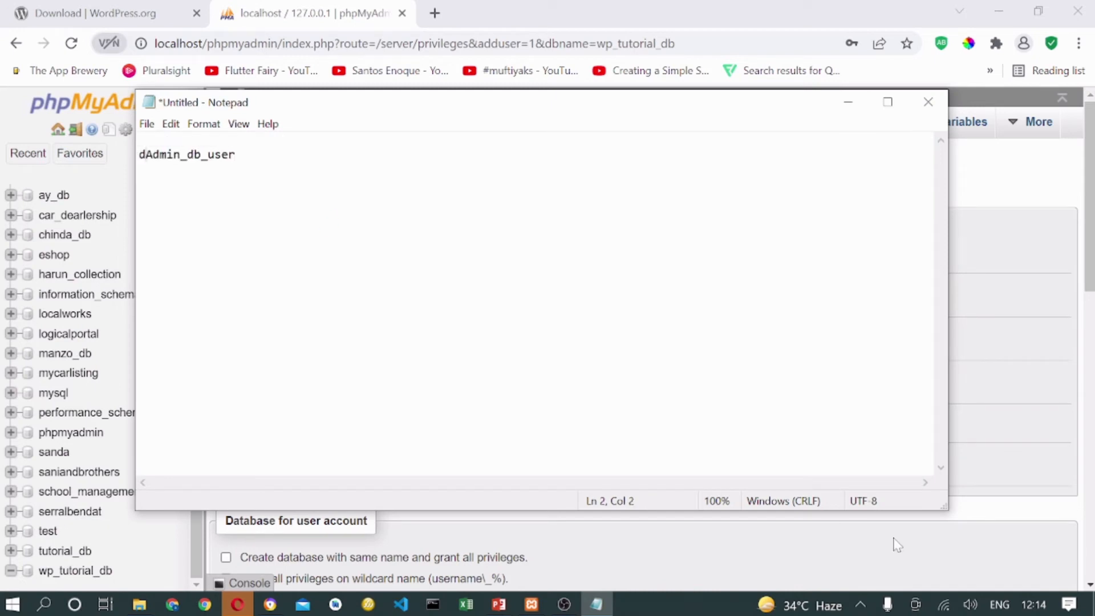
type(":")
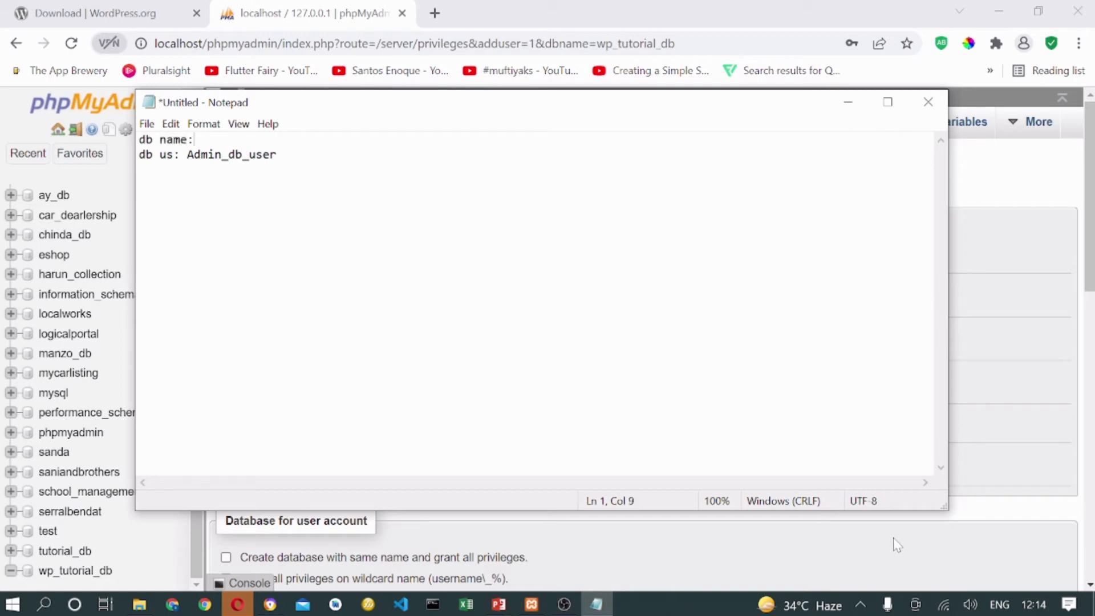
left_click_drag(583, 109, 631, 329)
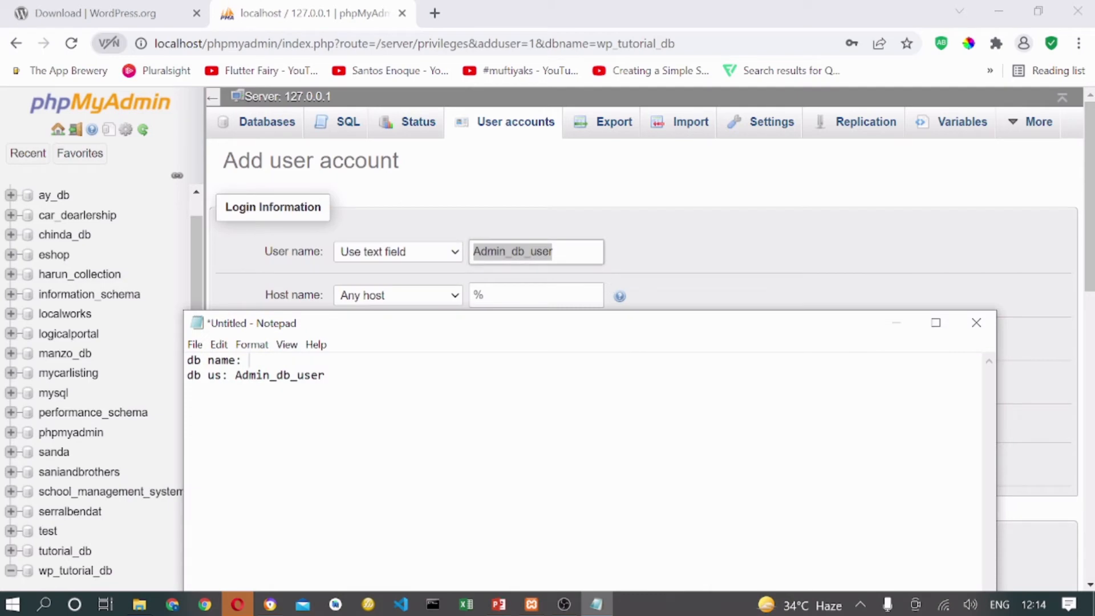
left_click_drag(565, 330, 604, 316)
Set the new account's host to Local and its password to No password.
left_click(705, 198)
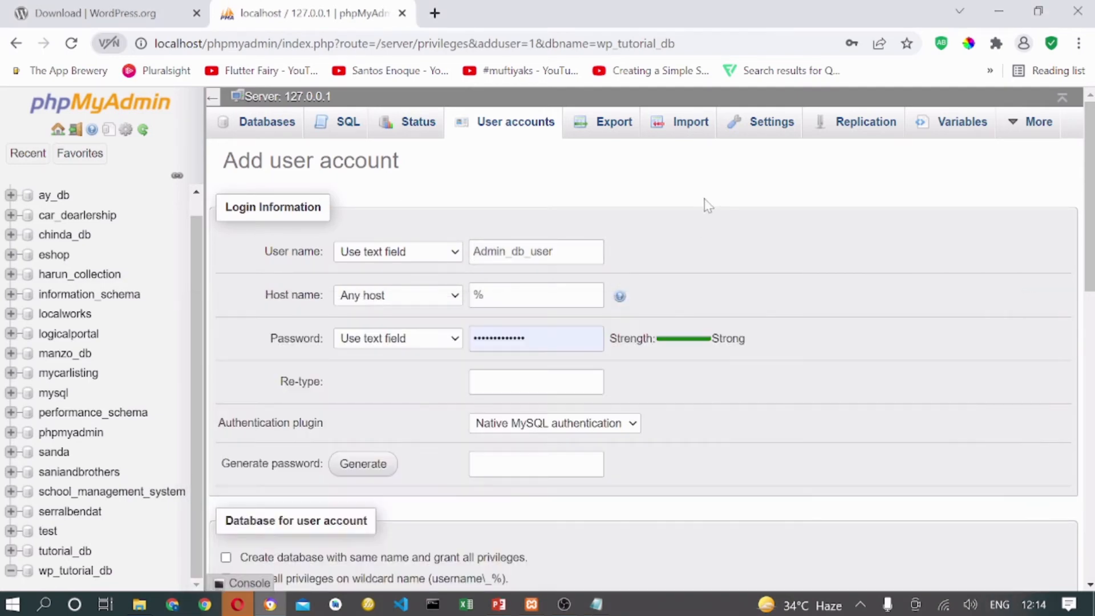
scroll(633, 336, "down", 2)
scroll(662, 365, "up", 2)
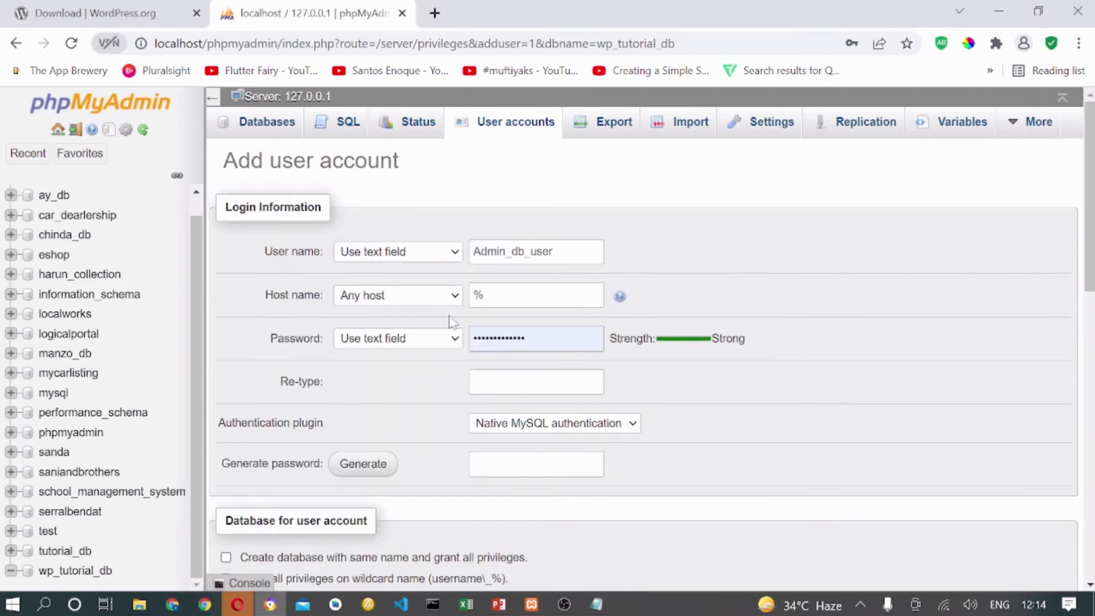
left_click(423, 298)
left_click(364, 327)
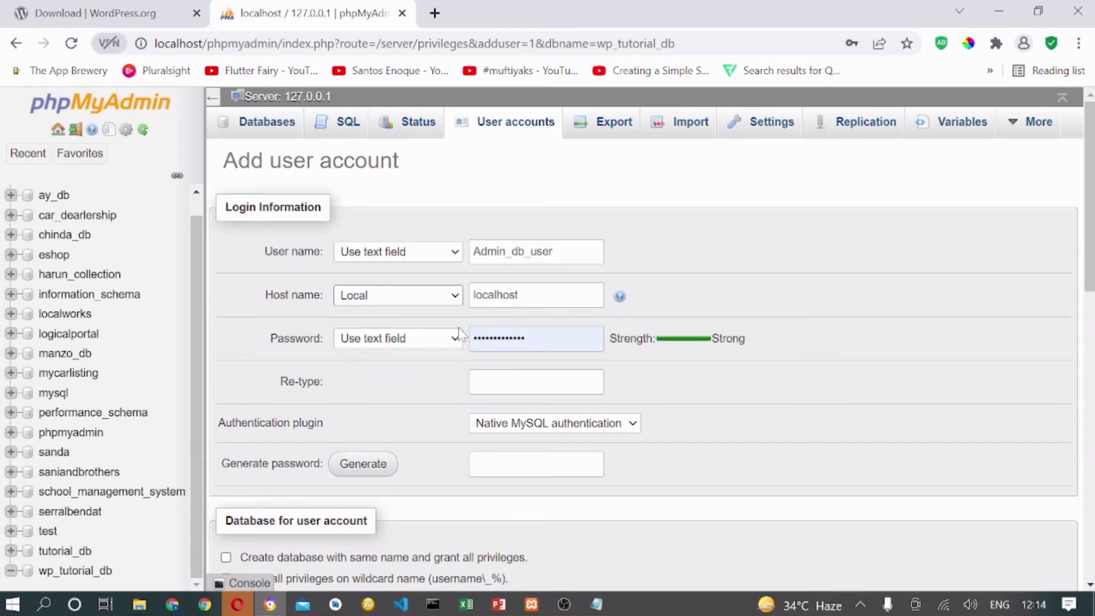
left_click(429, 341)
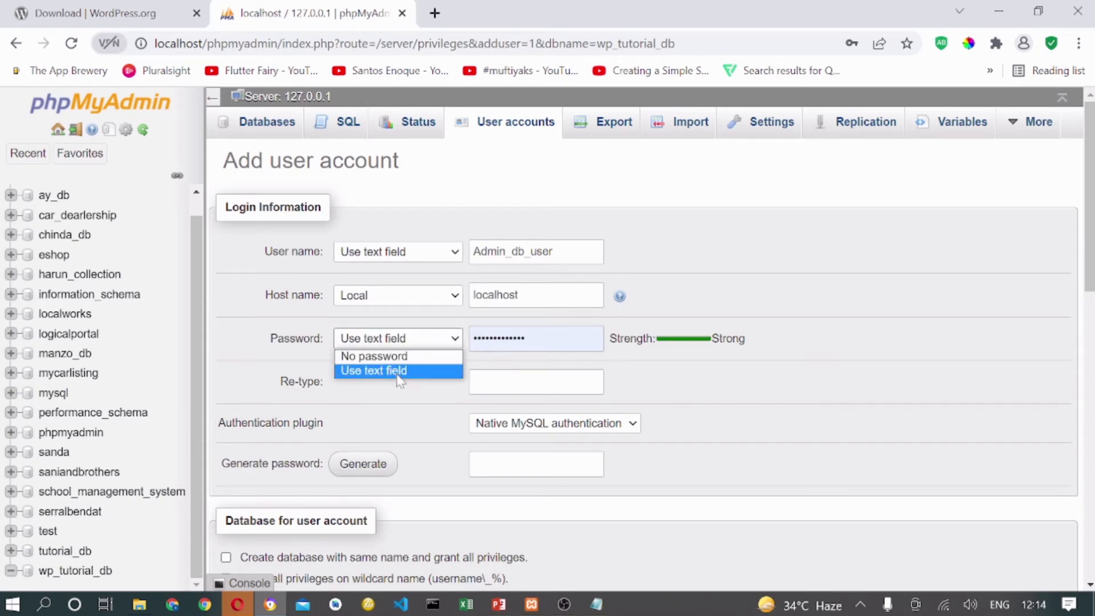
left_click(377, 356)
Grant all global privileges and create the Admin_db_user account.
scroll(867, 308, "down", 3)
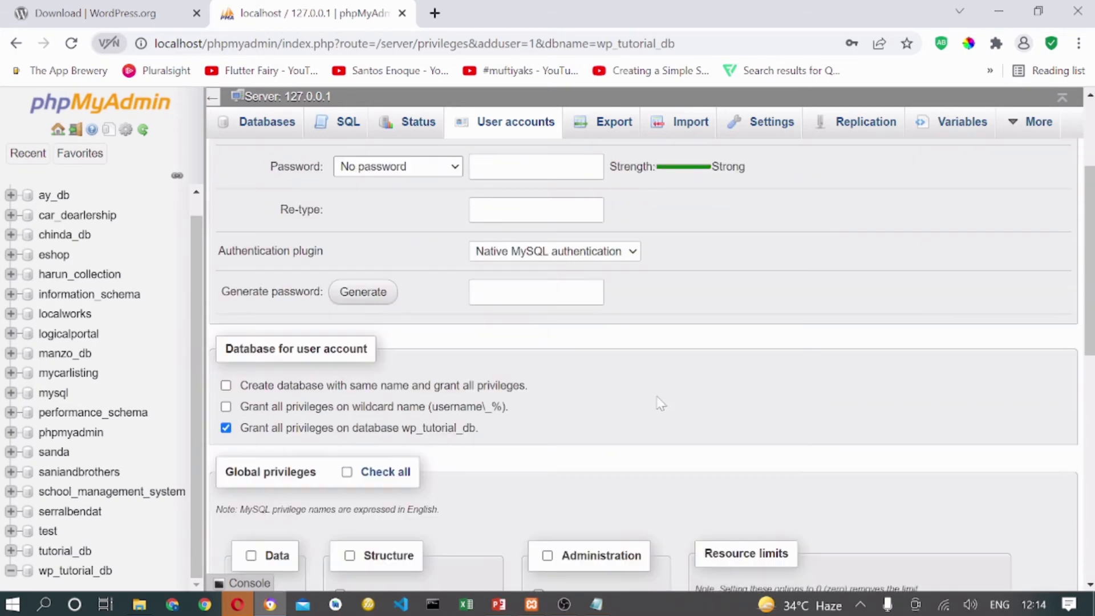
scroll(852, 355, "down", 6)
scroll(758, 359, "up", 4)
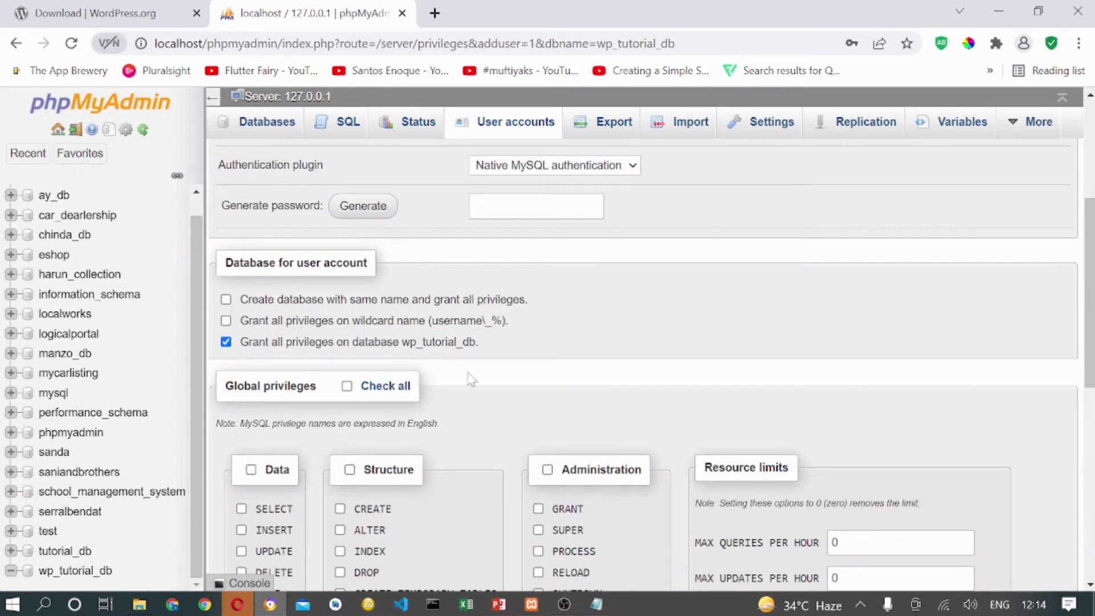
left_click(347, 386)
left_click_drag(1090, 245, 1064, 428)
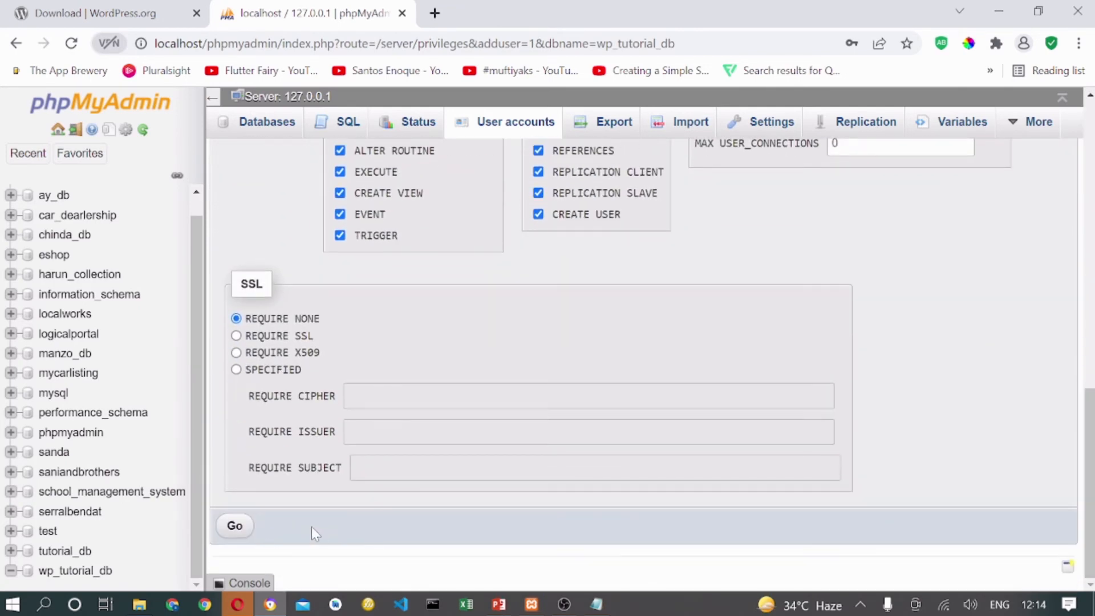
left_click(234, 526)
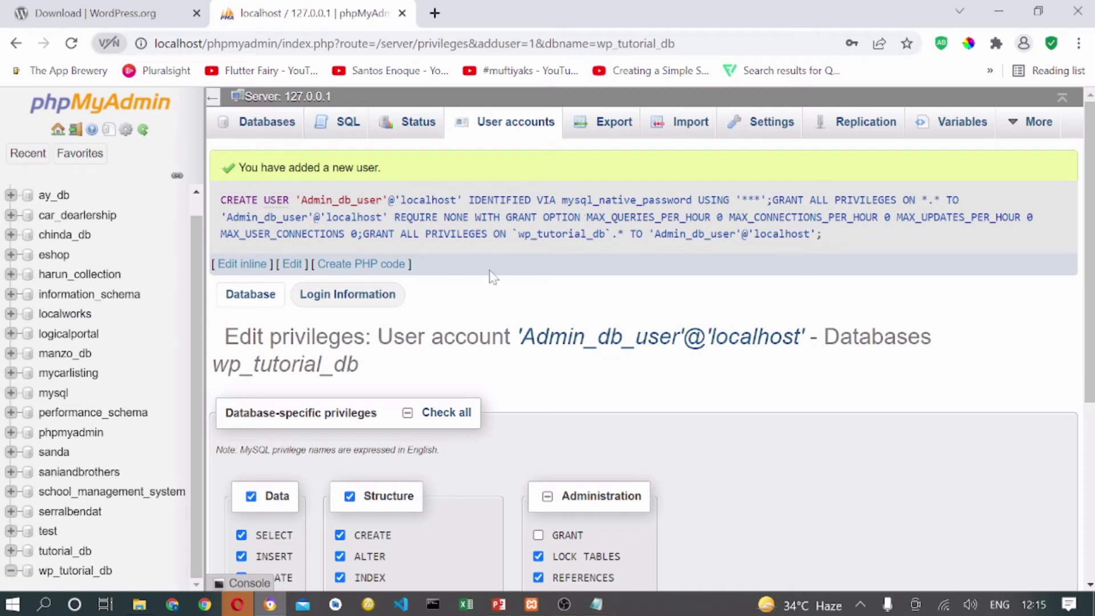
scroll(69, 502, "down", 5)
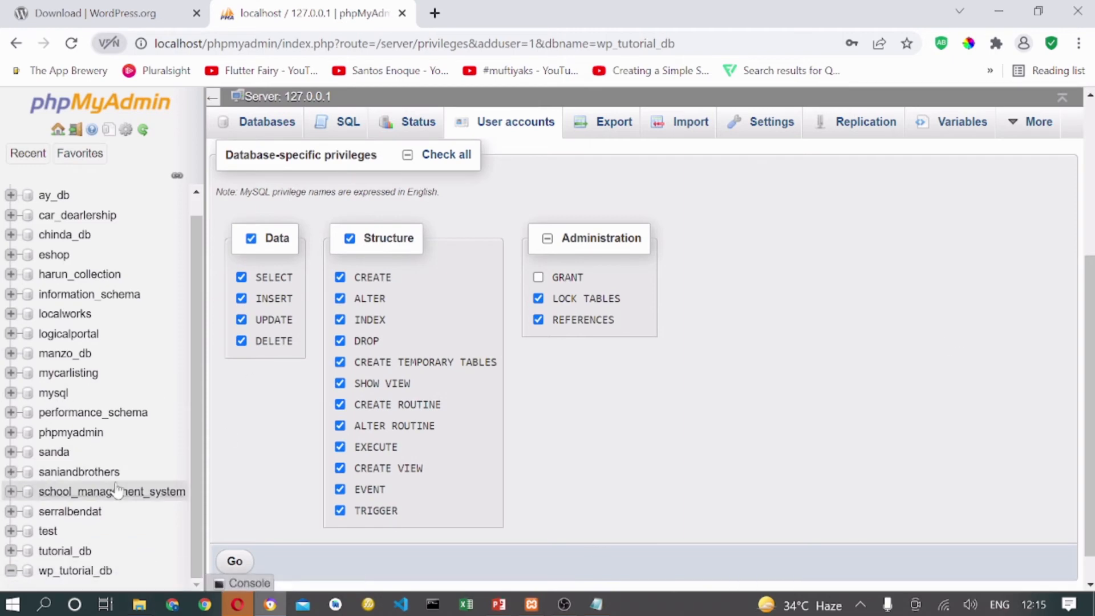
Note wp_tutorial_db as the db name, minimize Notepad, and open C:\xampp\htdocs in File Explorer.
left_click(597, 604)
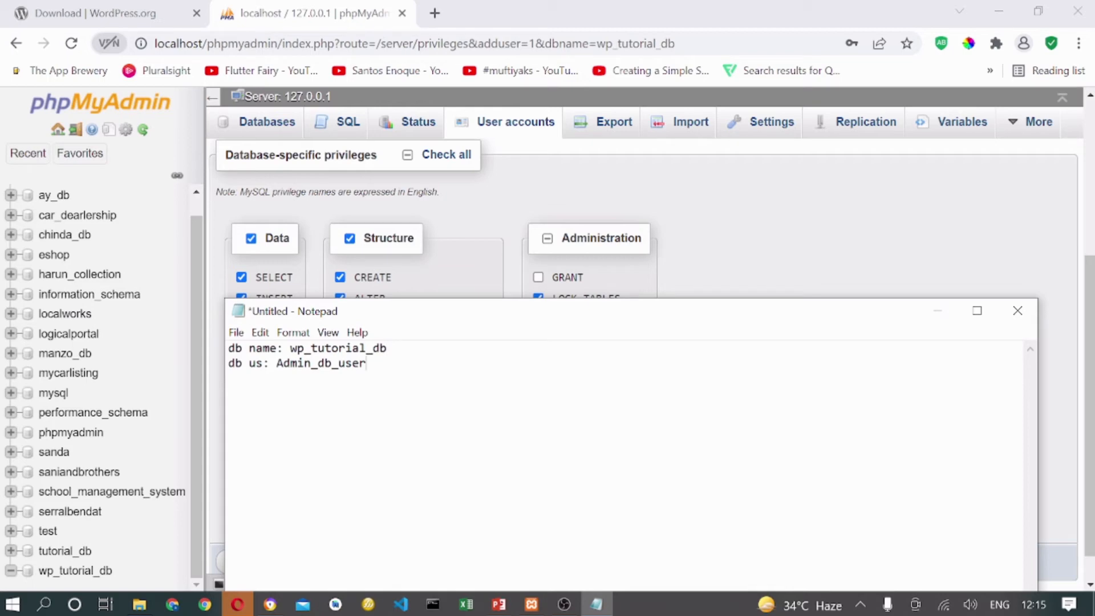
left_click_drag(869, 316, 874, 208)
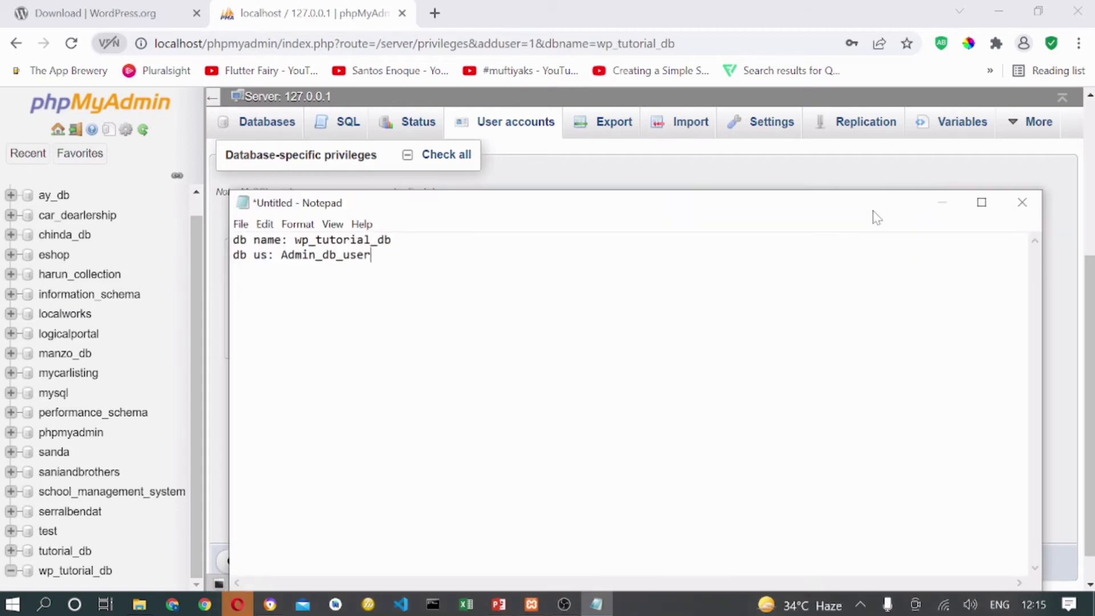
left_click(942, 203)
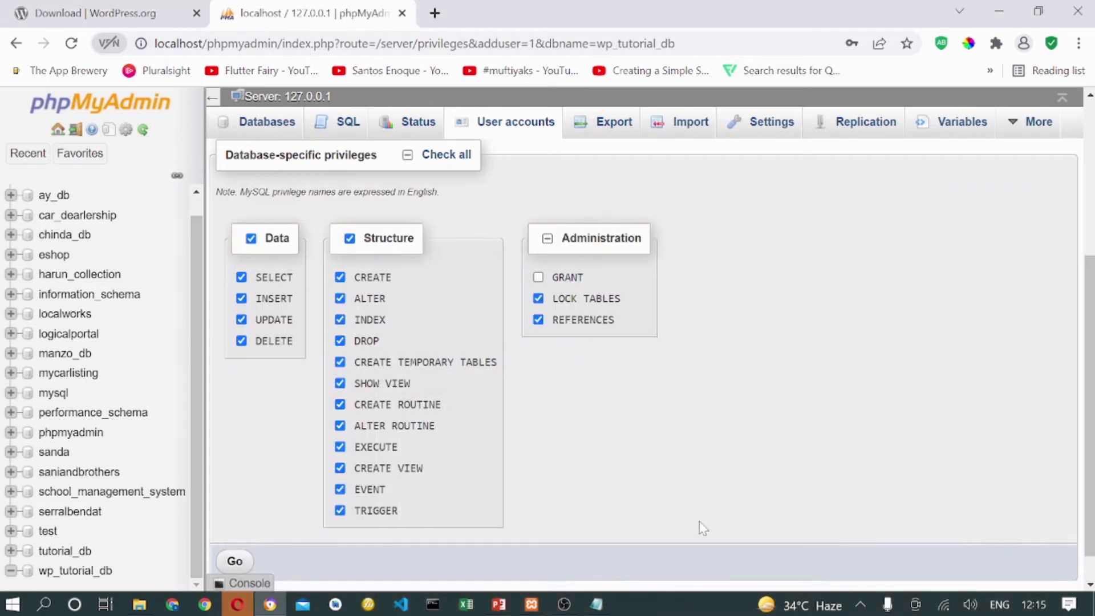
left_click(80, 12)
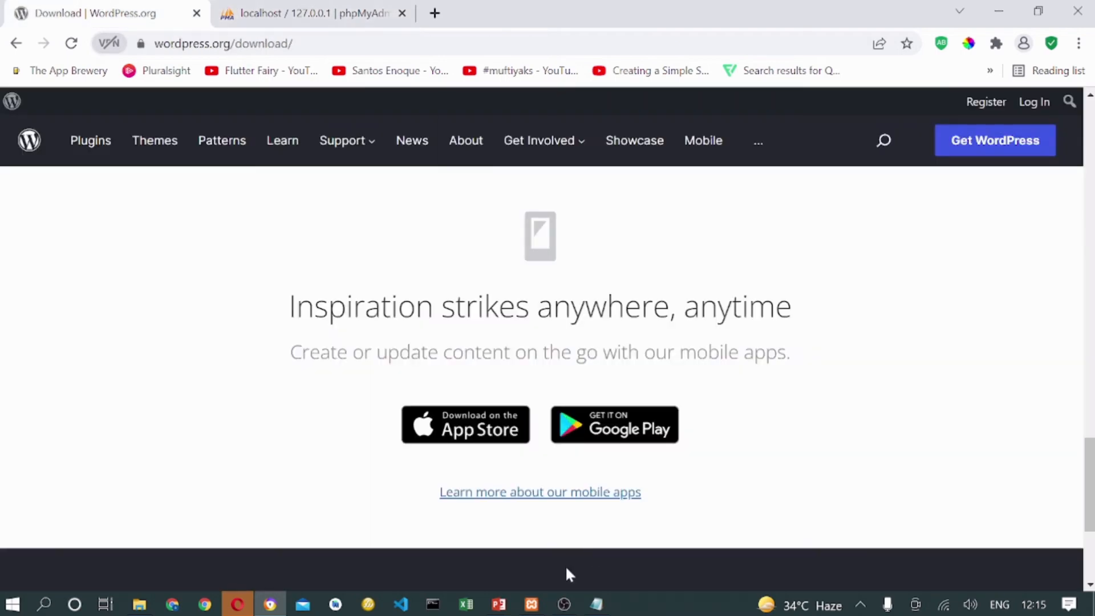
left_click(139, 604)
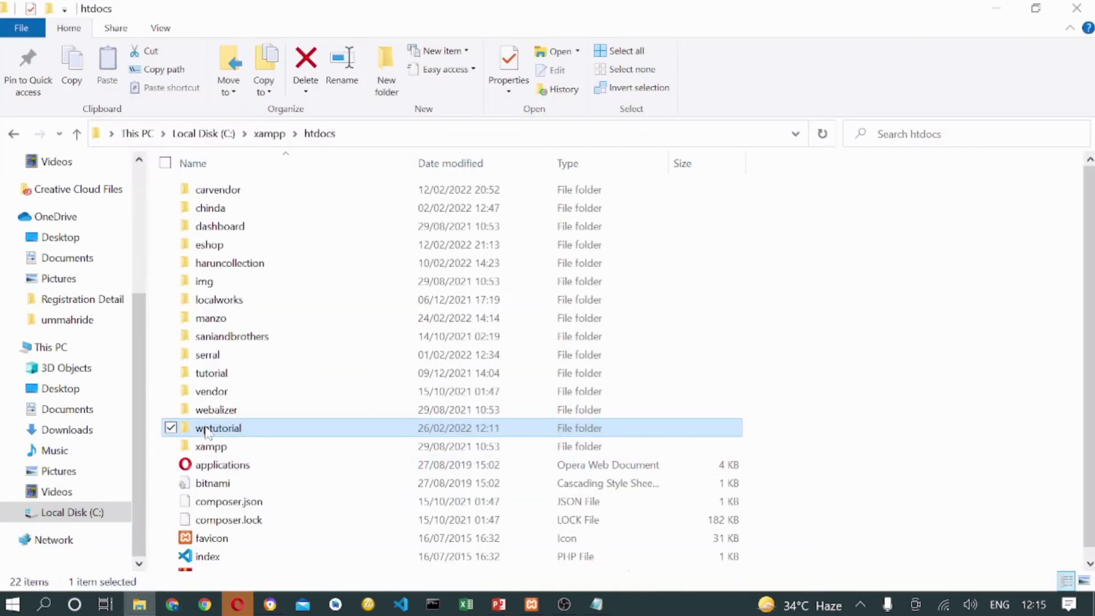
Check the wptutorial folder's name in htdocs with F2, then return to Chrome.
left_click(866, 361)
left_click(228, 429)
key("F2")
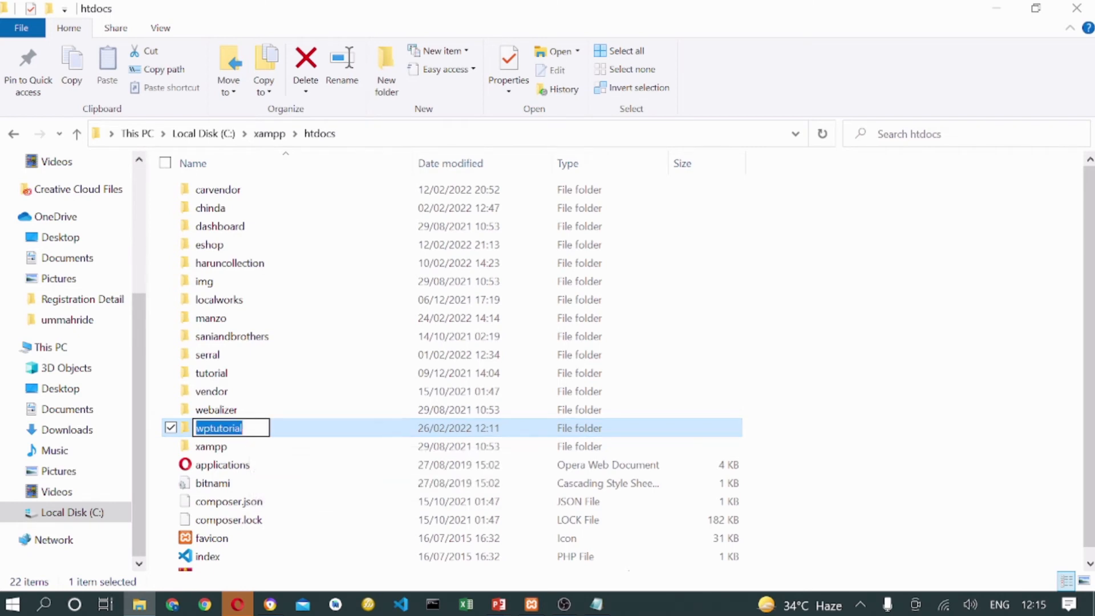
left_click(269, 604)
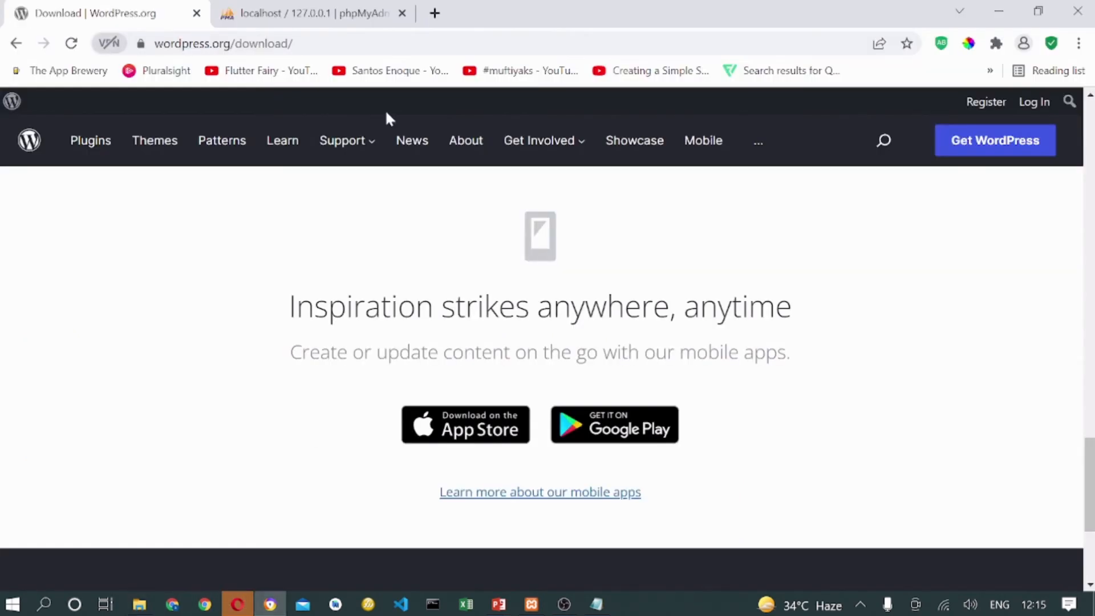
Load localhost/wptutorial in the browser's address bar.
left_click(287, 50)
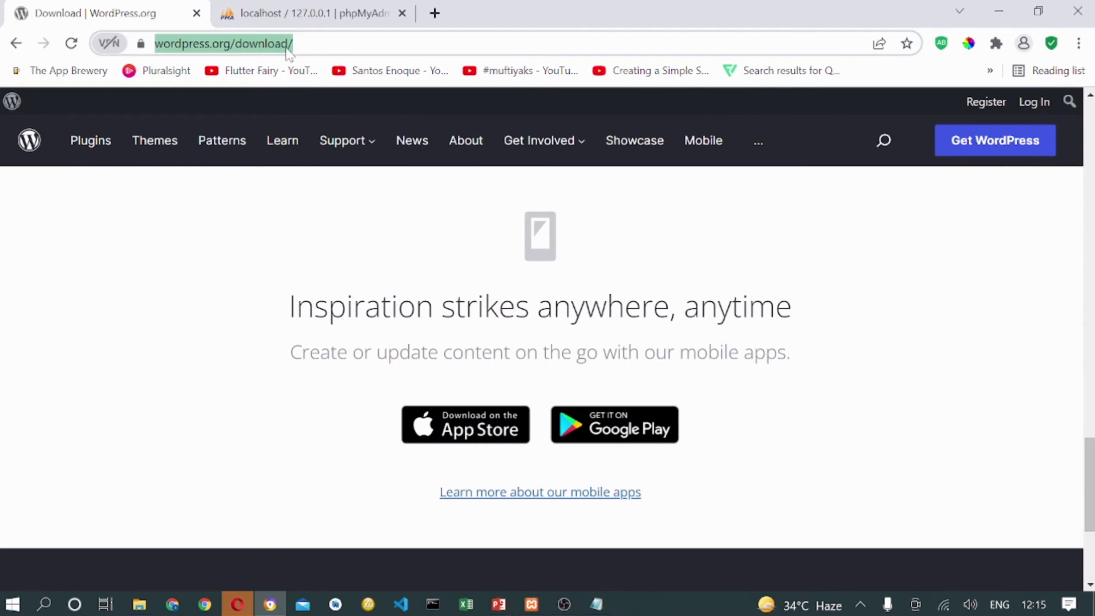
type("li")
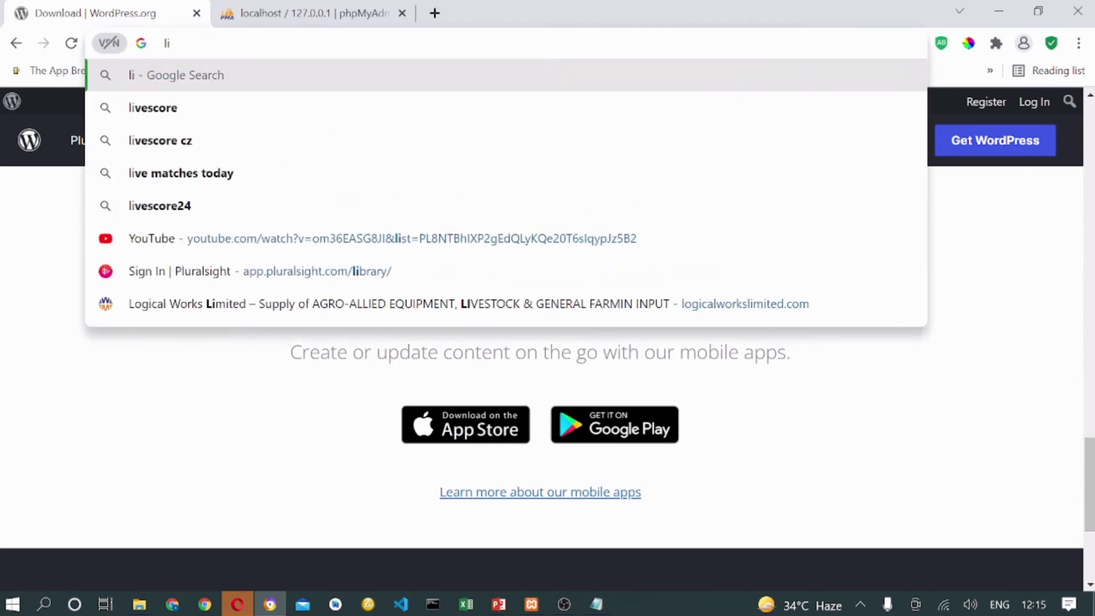
key("BackSpace")
key("Down")
key("Up")
type("oc")
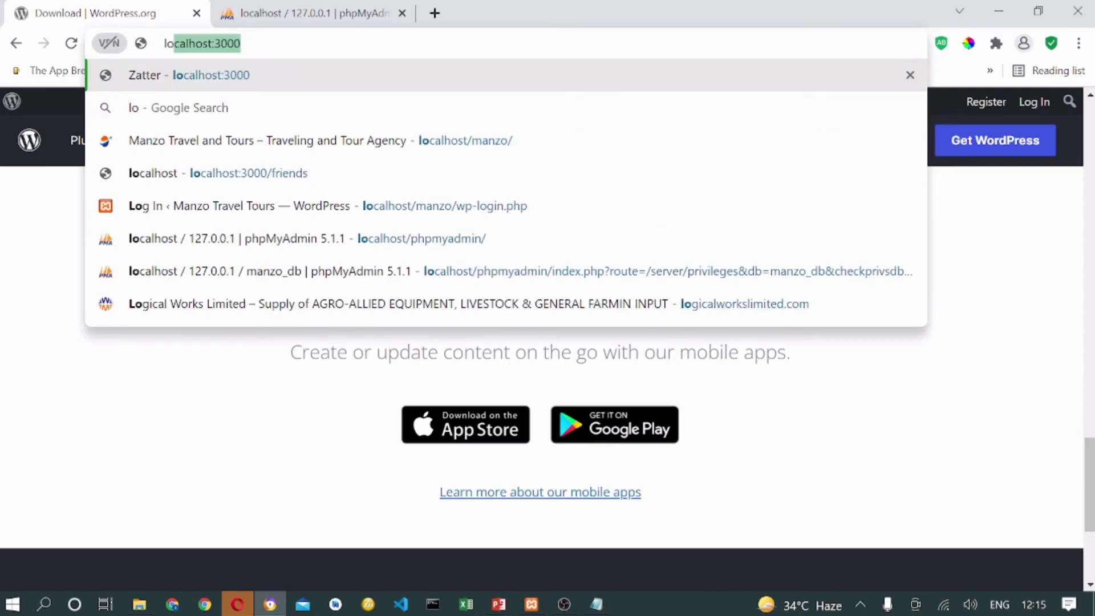
key("Right")
key("BackSpace")
key("BackSpace")
key("BackSpace")
key("BackSpace")
key("BackSpace")
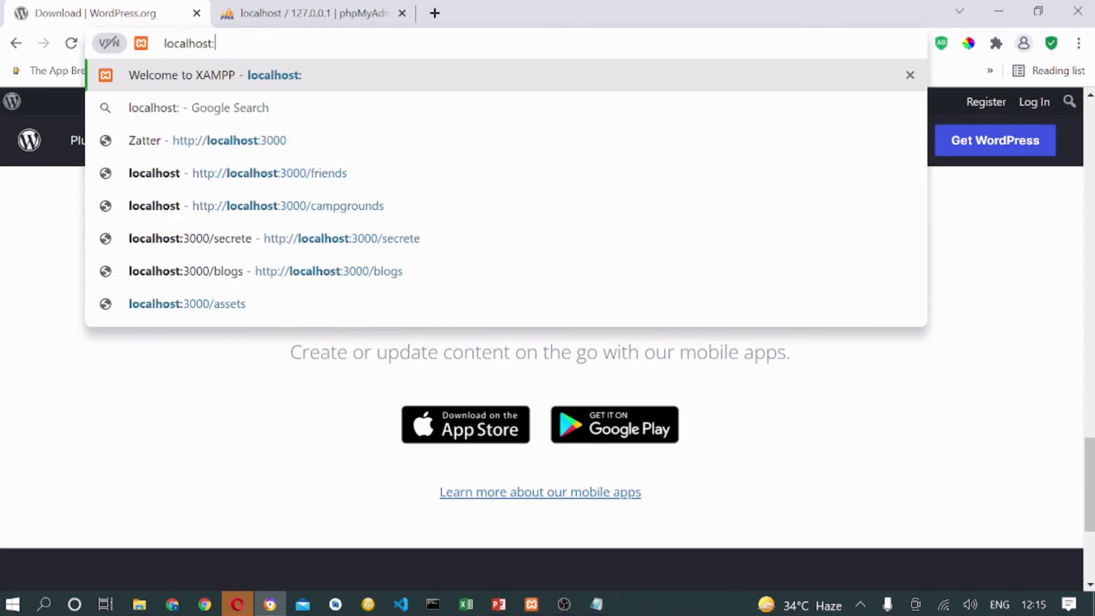
type("/wptutorial")
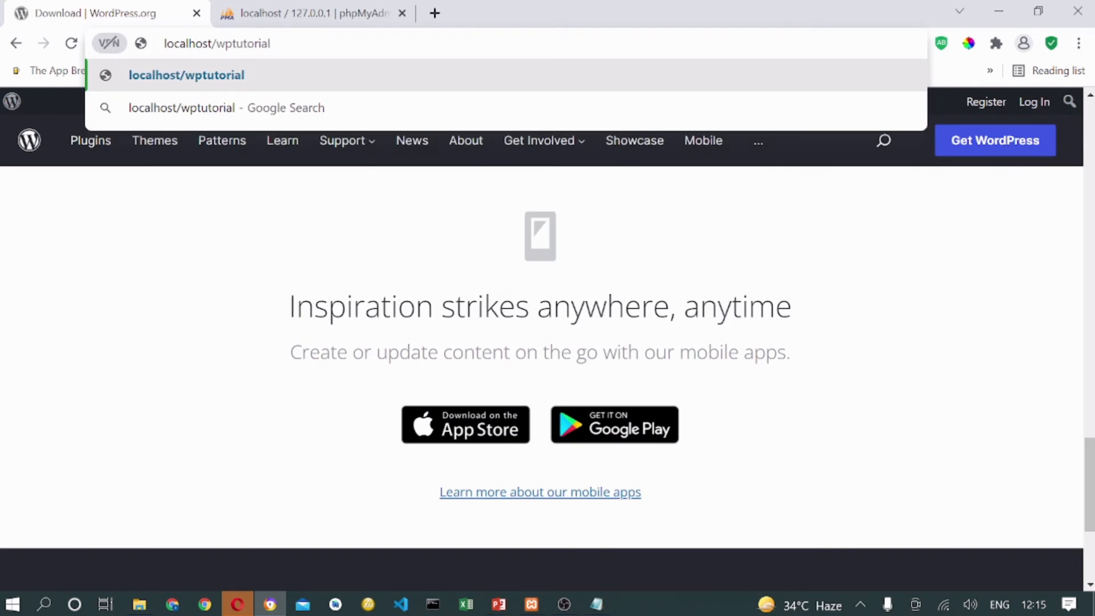
key("Return")
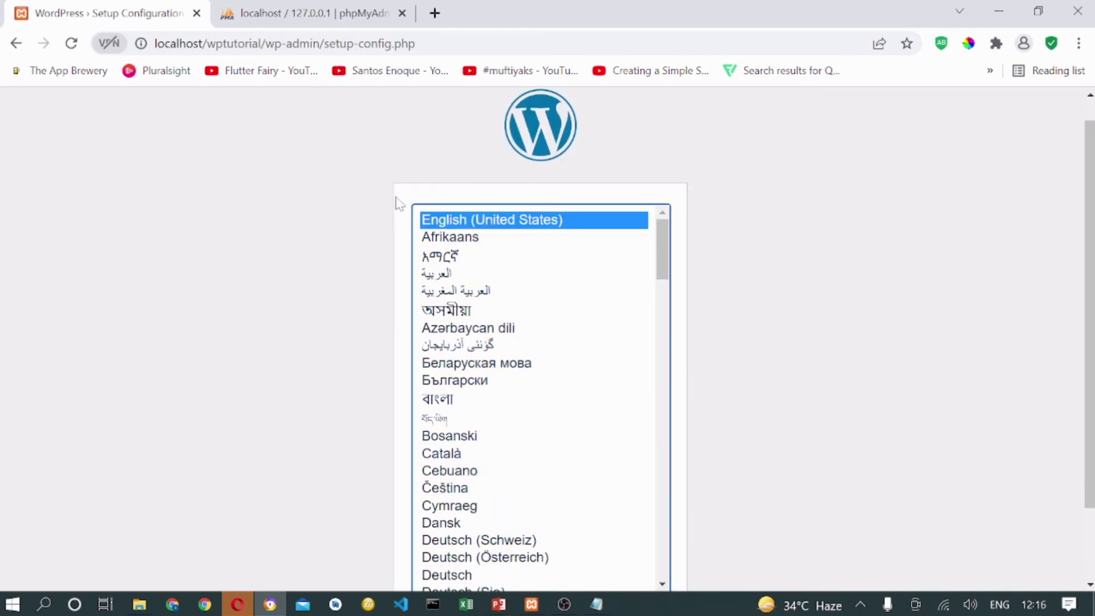
Keep English (United States) as the setup language and continue.
scroll(472, 242, "down", 2)
scroll(473, 242, "up", 2)
scroll(1088, 188, "down", 2)
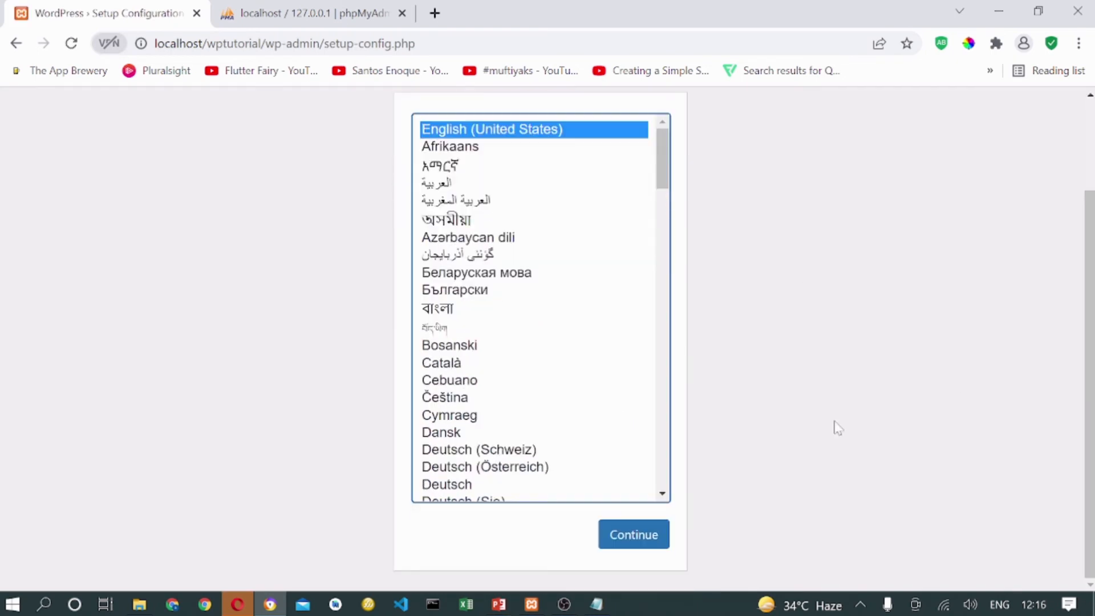
left_click(634, 536)
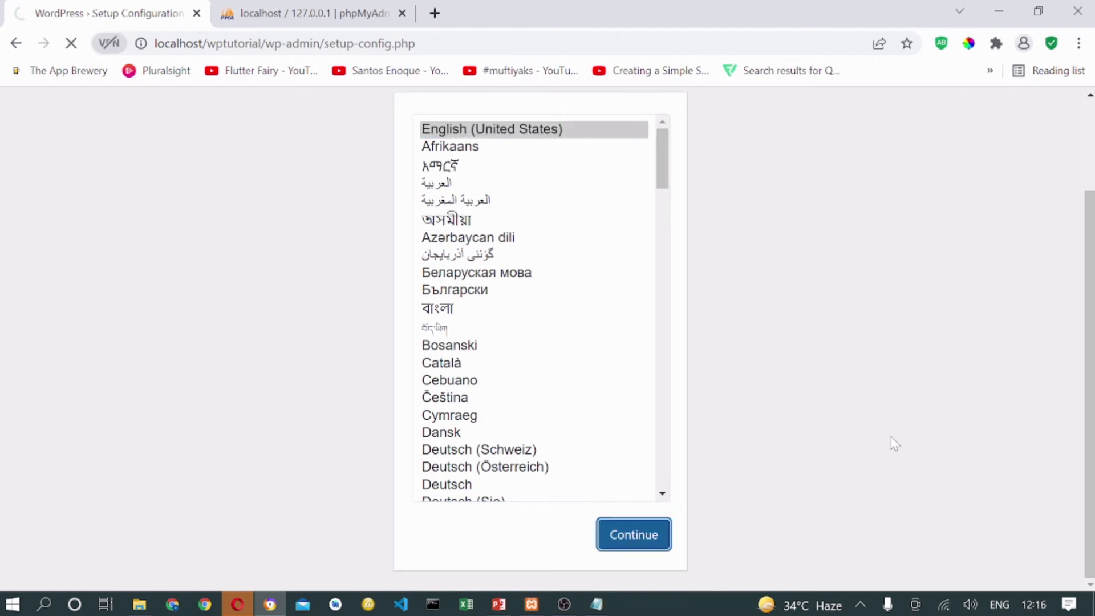
Choose "Let's go!" on the welcome page to reach the database connection form.
scroll(436, 439, "down", 1)
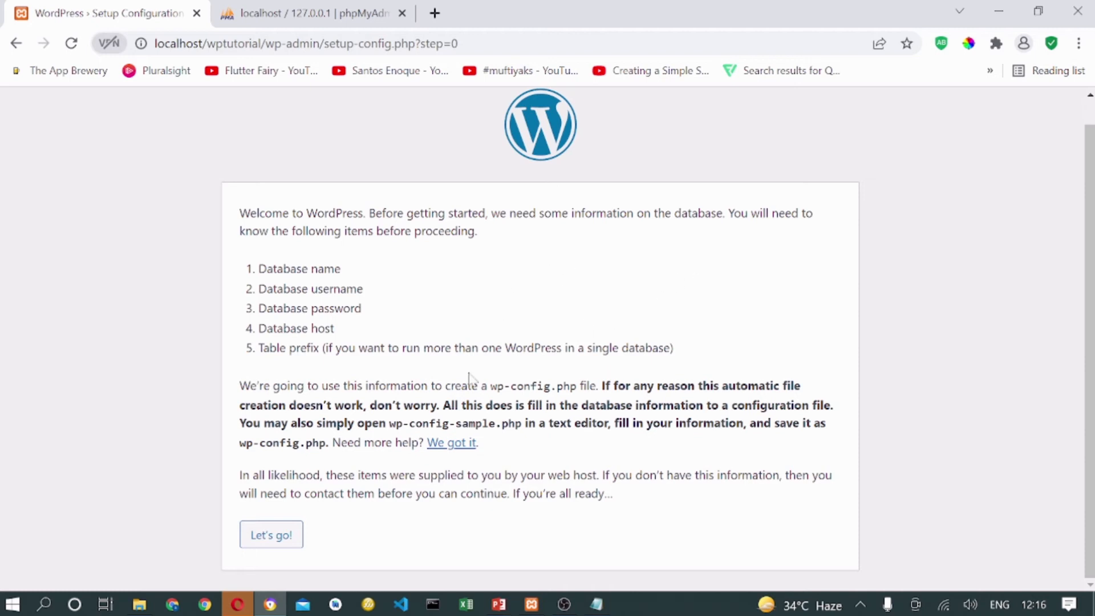
left_click(288, 542)
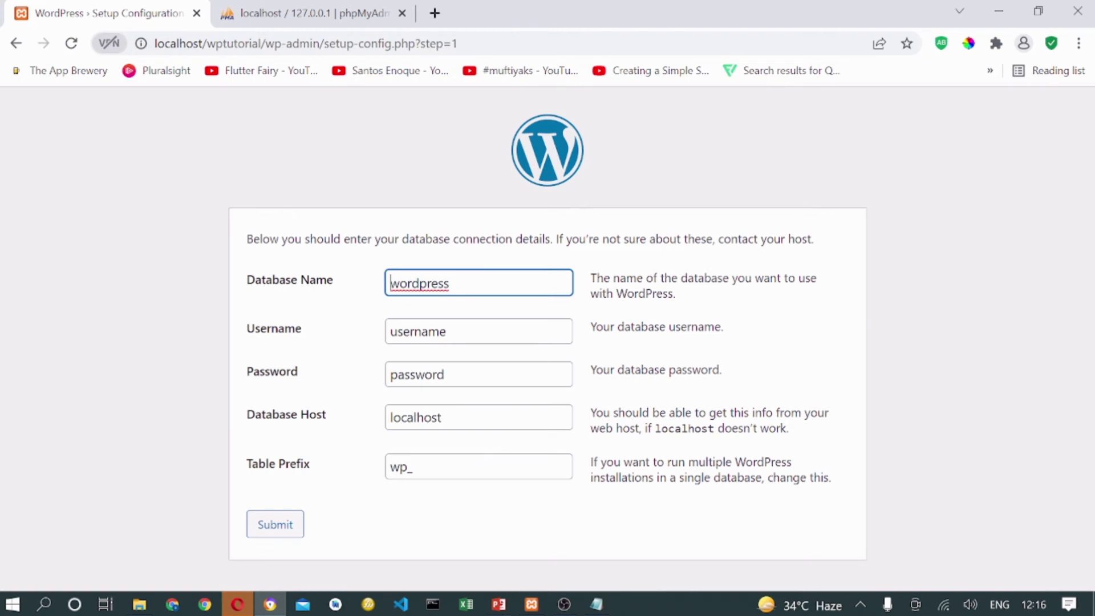
Replace the default database name wordpress with wp_tutorial_db copied from the note.
left_click(597, 604)
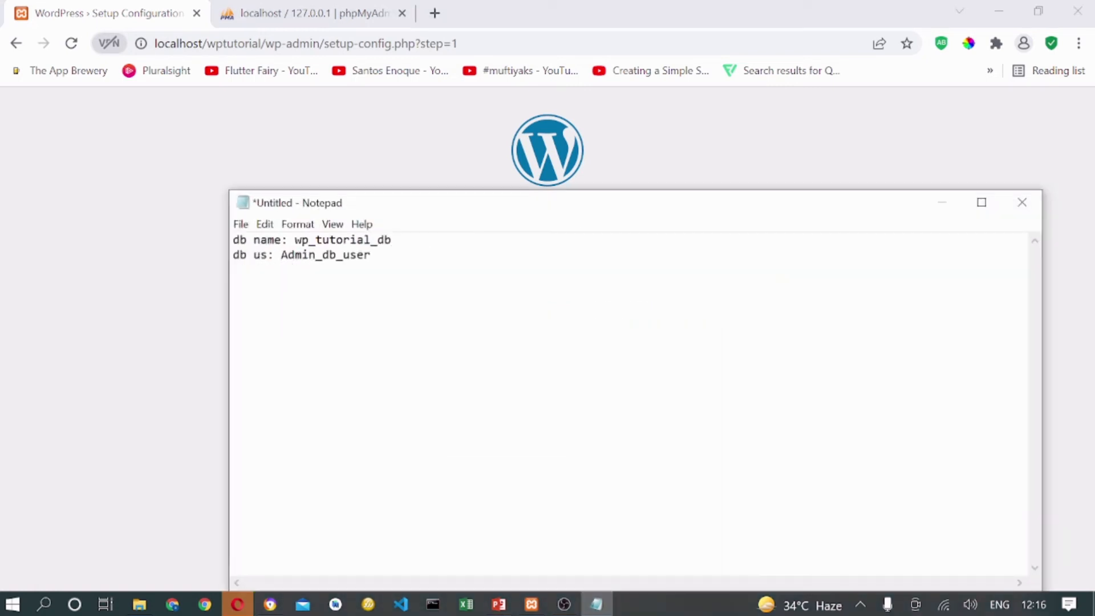
left_click_drag(393, 241, 295, 242)
key("ctrl+c")
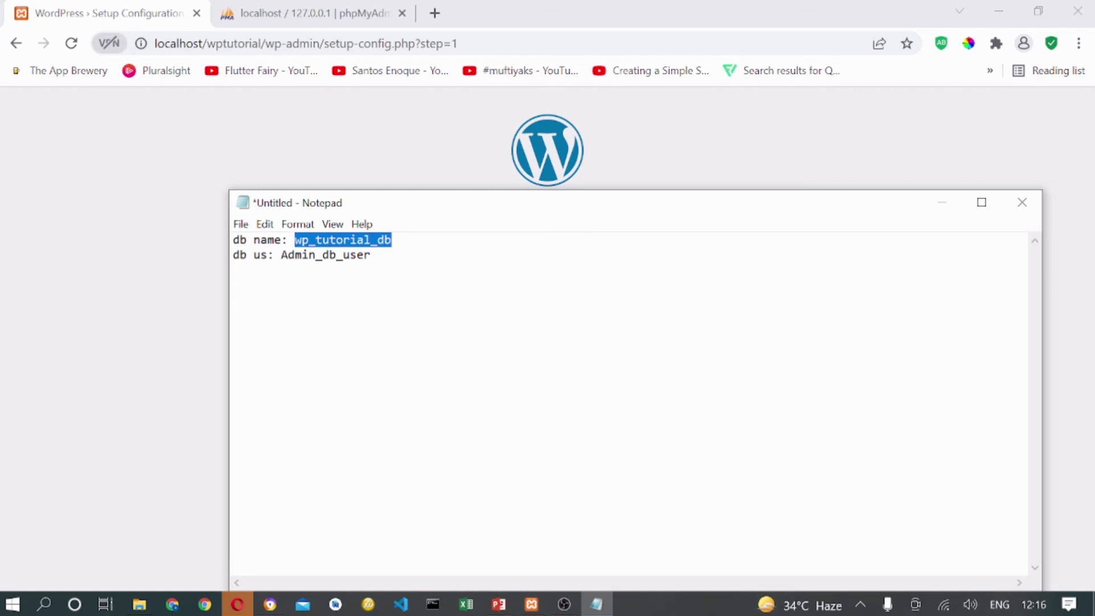
left_click(149, 378)
double_click(469, 275)
key("BackSpace")
key("ctrl+v")
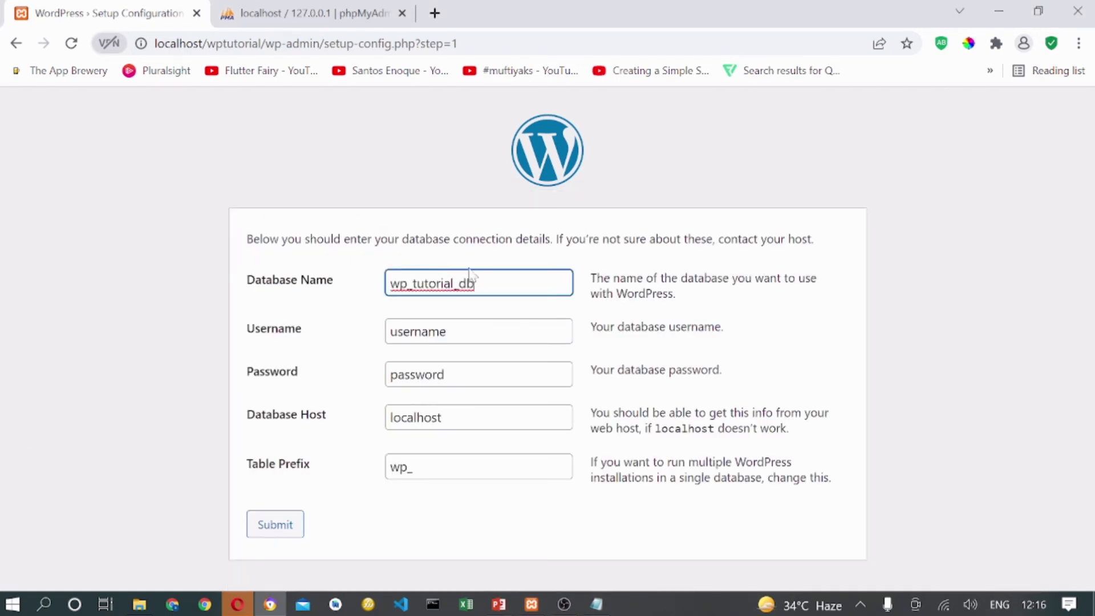
key("Tab")
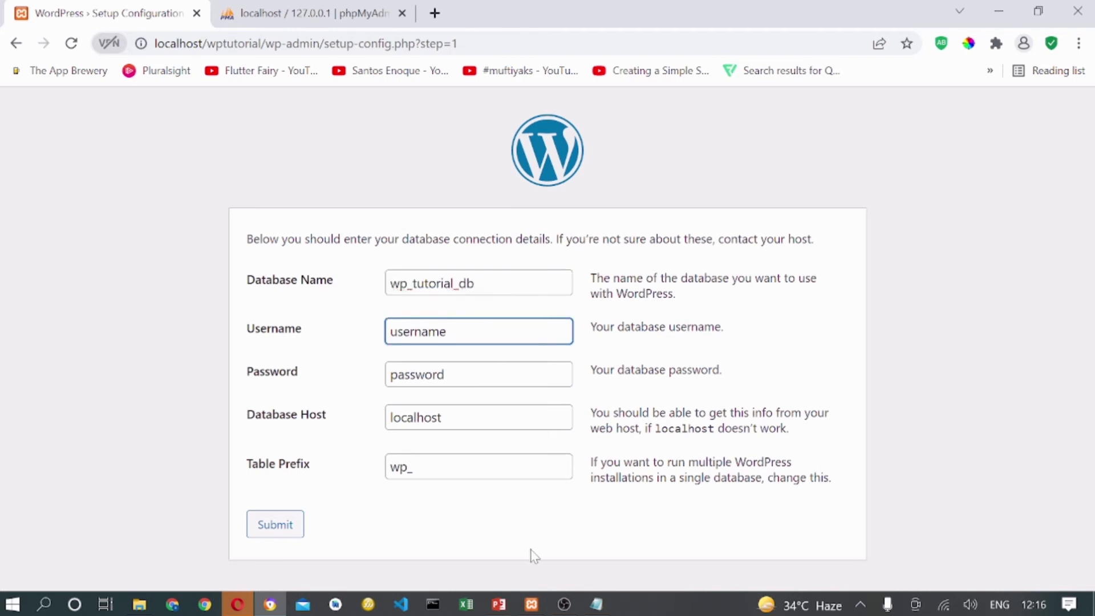
Paste Admin_db_user as Username, leave Password blank, and submit the connection details.
left_click(596, 604)
double_click(325, 255)
key("ctrl+c")
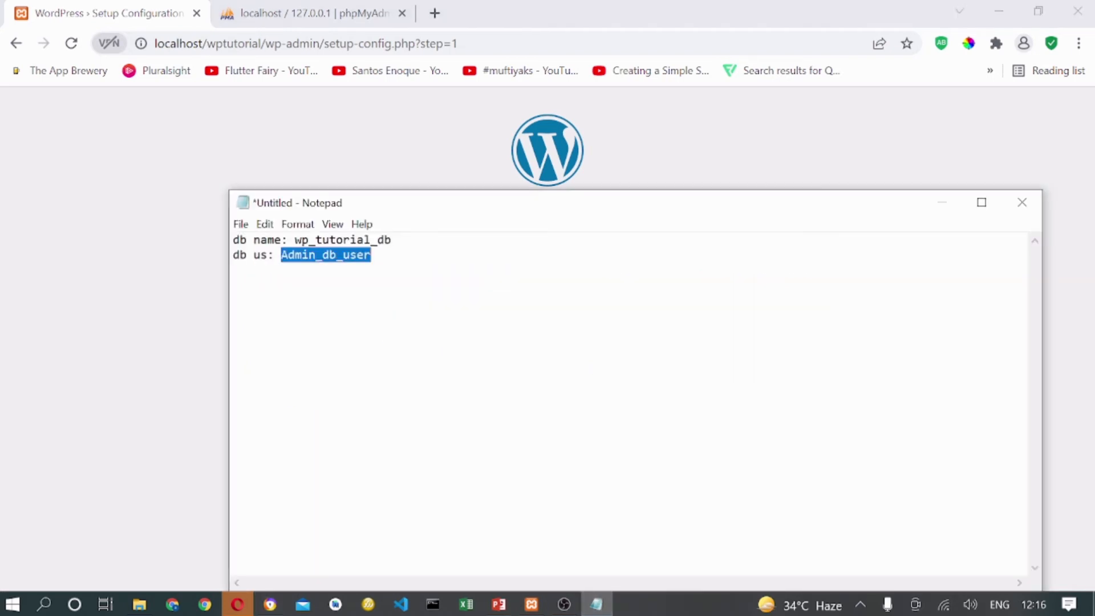
left_click(122, 392)
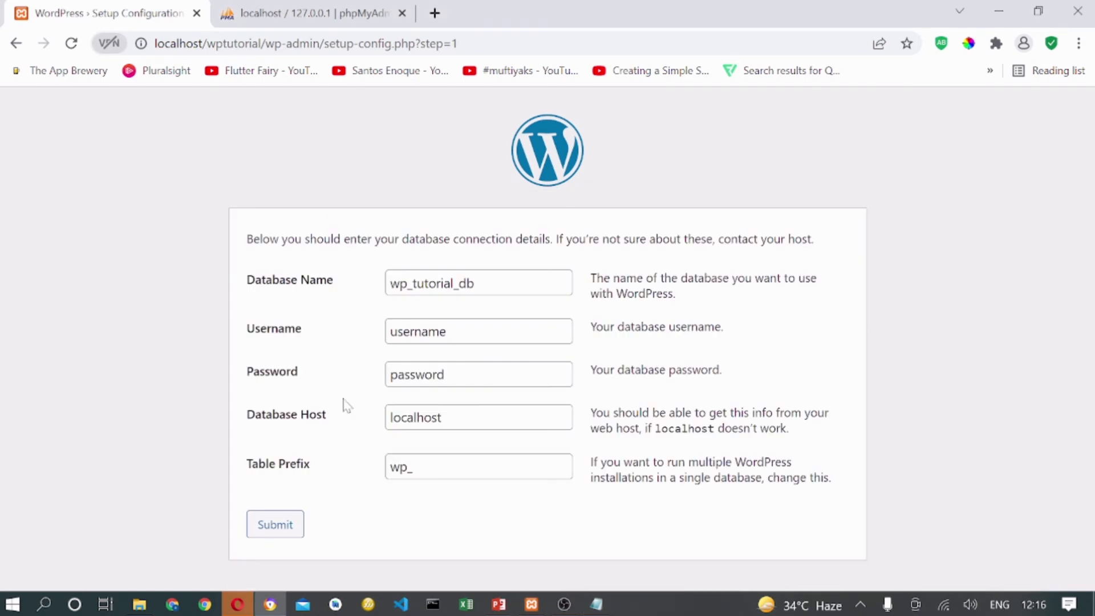
double_click(422, 337)
key("ctrl+v")
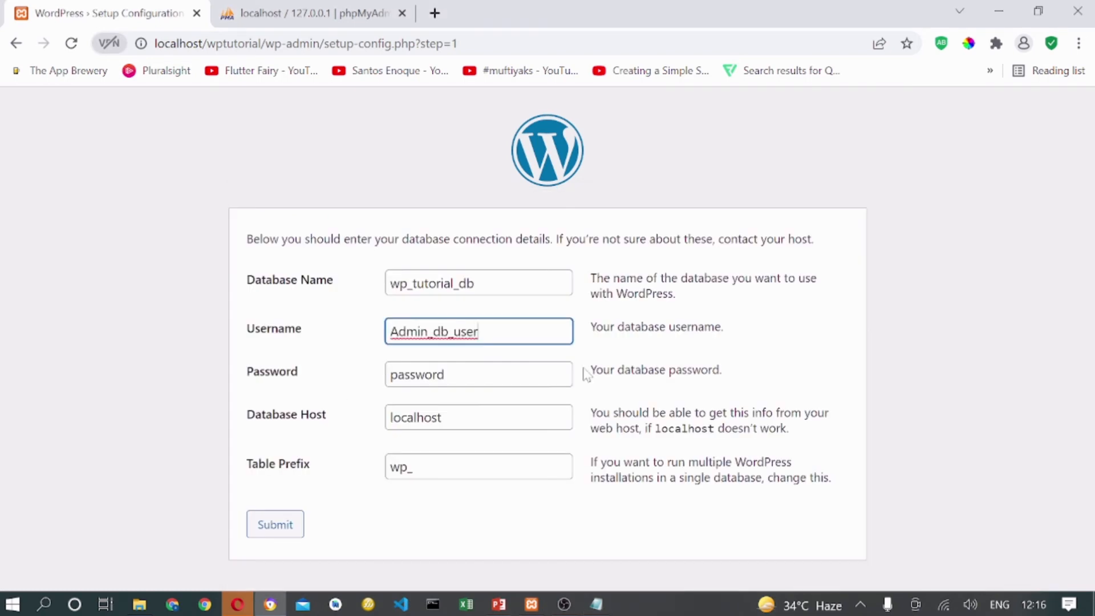
left_click(447, 375)
key("BackSpace")
key("BackSpace")
key("BackSpace")
key("BackSpace")
key("BackSpace")
key("BackSpace")
key("BackSpace")
key("BackSpace")
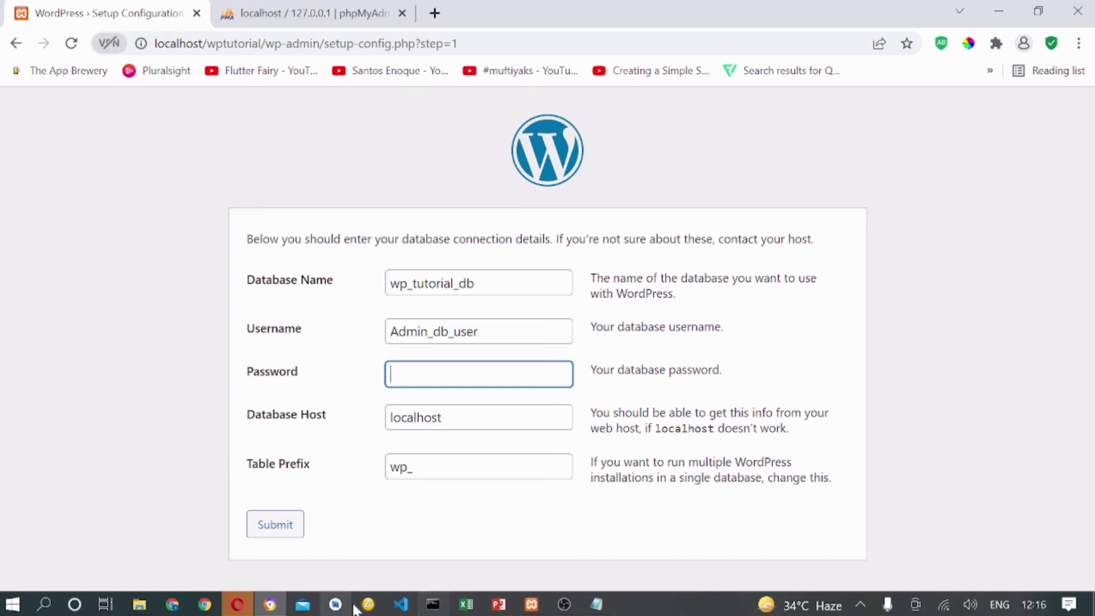
left_click(276, 523)
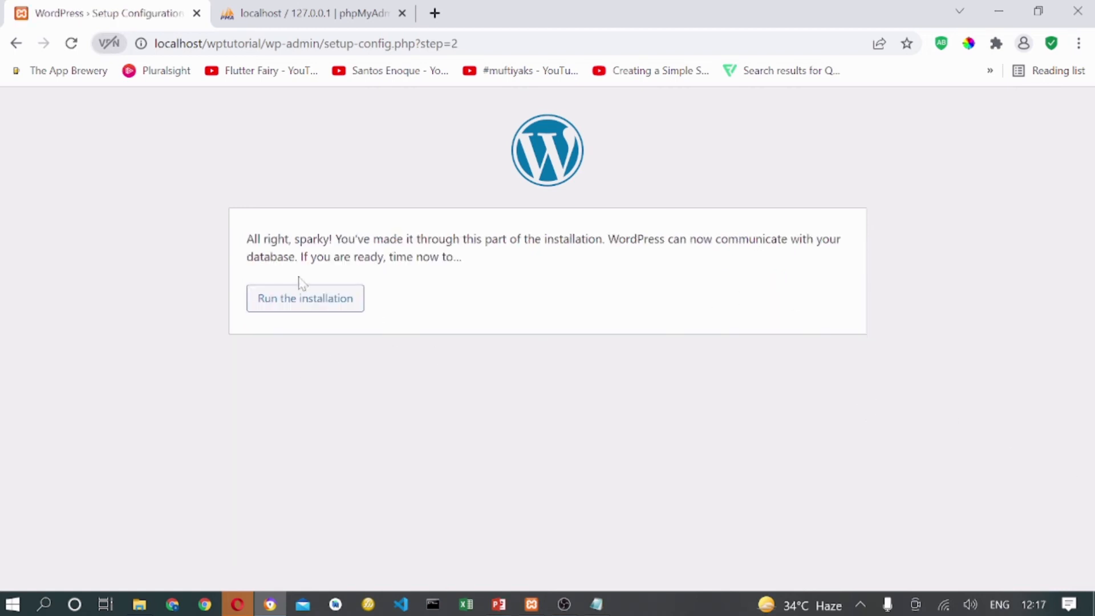
Run the installation and enter the site title 'Wordpress Tutorial Series'.
left_click(298, 303)
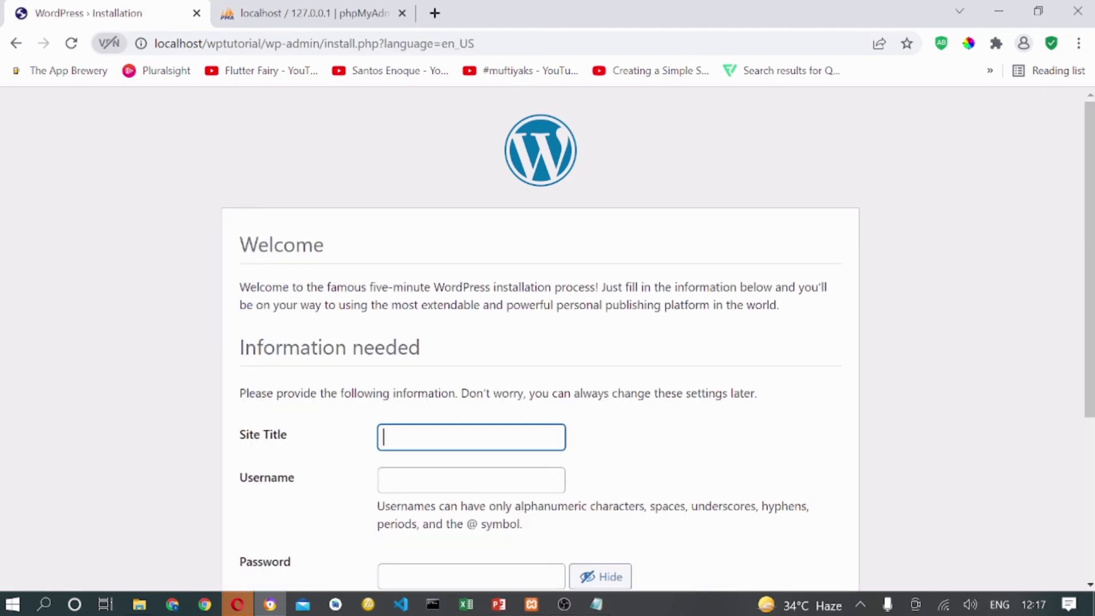
scroll(633, 245, "down", 3)
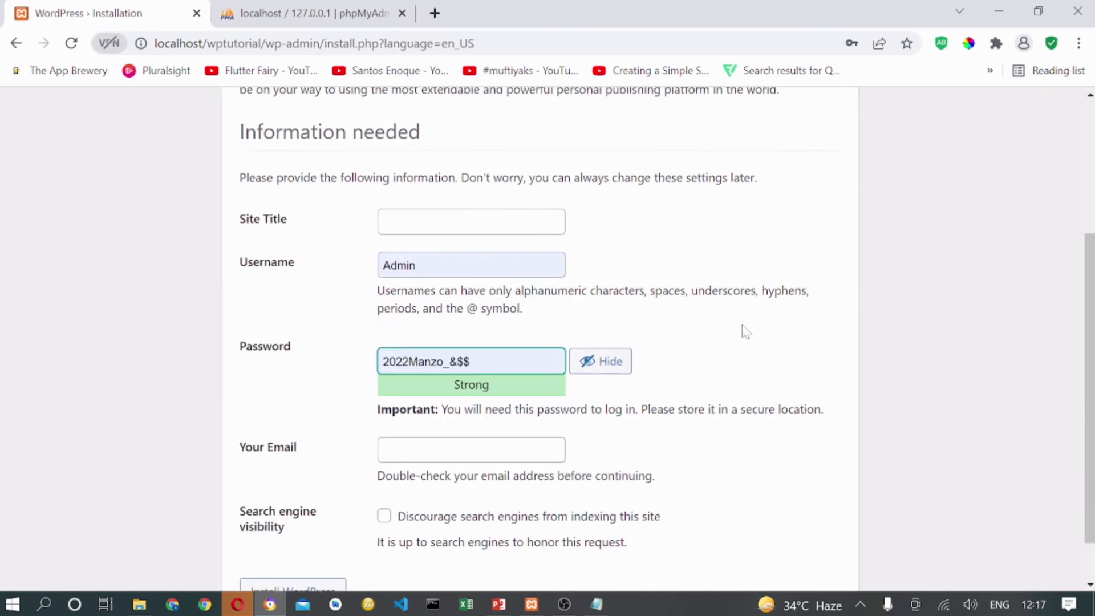
left_click(471, 265)
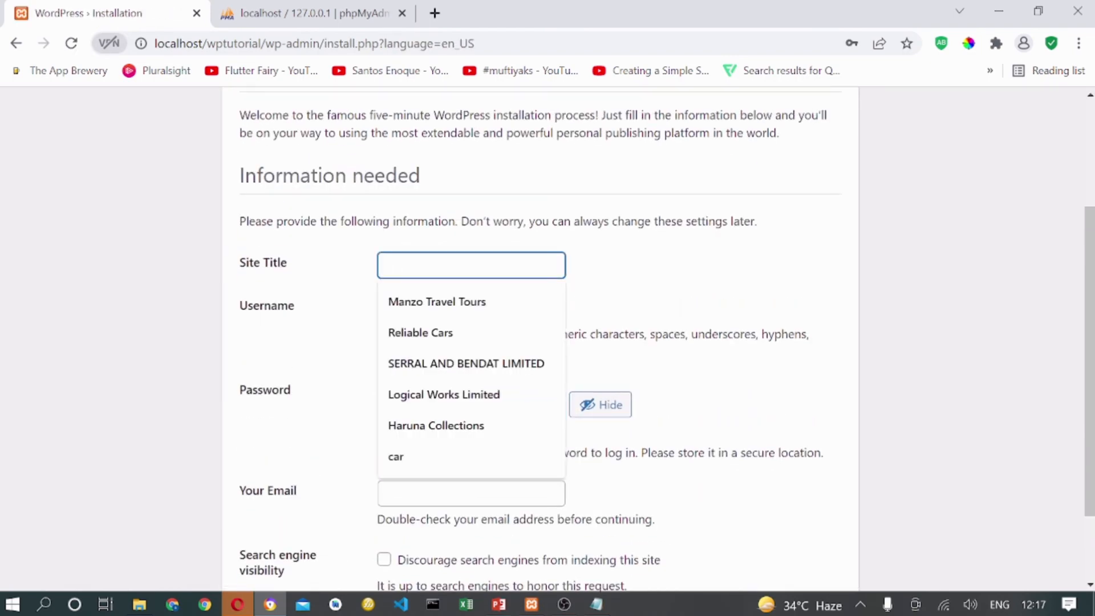
type("WP")
key("BackSpace")
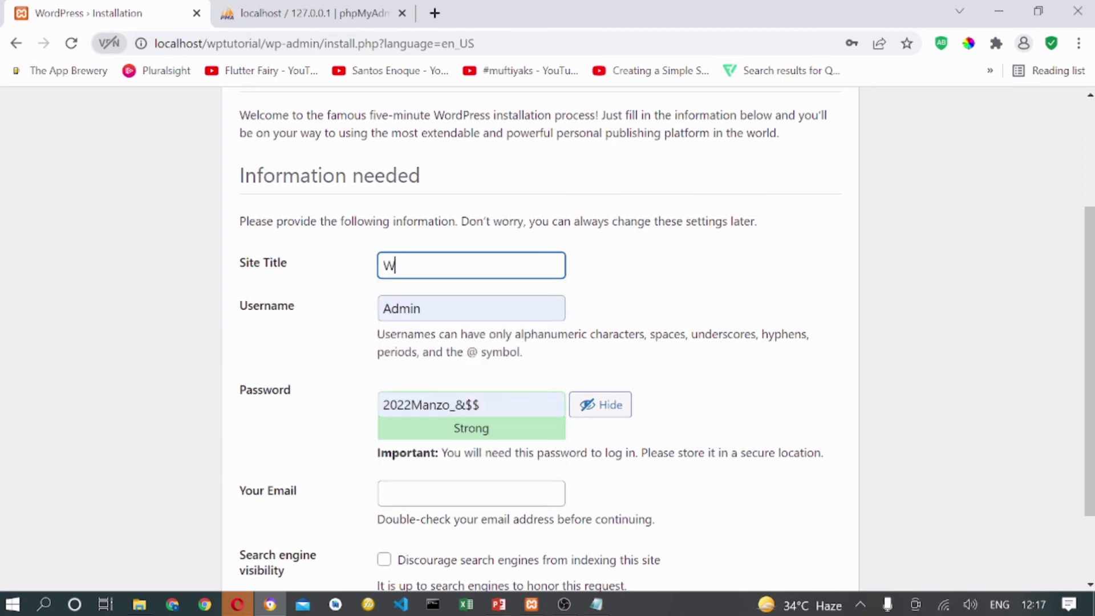
type("O")
key("BackSpace")
type("OR")
key("BackSpace")
key("BackSpace")
type("ordp")
key("BackSpace")
key("BackSpace")
key("BackSpace")
type("rd")
key("BackSpace")
type("dpress tu")
key("BackSpace")
key("BackSpace")
type("Tur")
key("BackSpace")
type("torial Seir")
key("BackSpace")
type("ries")
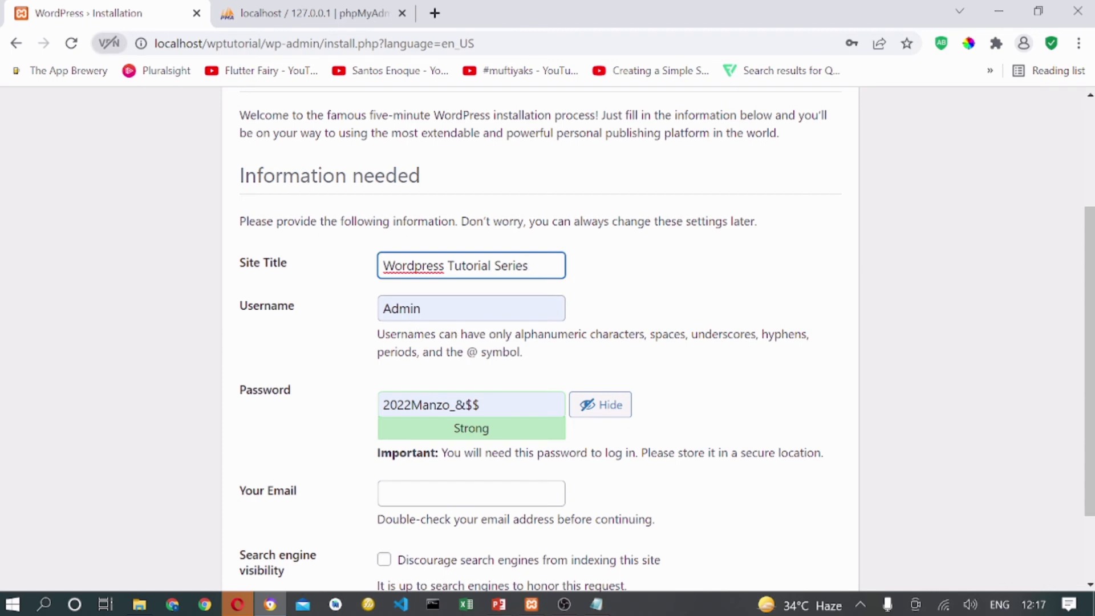
key("Tab")
Keep Admin as the username and replace the prefilled password with a custom one.
left_click(345, 321)
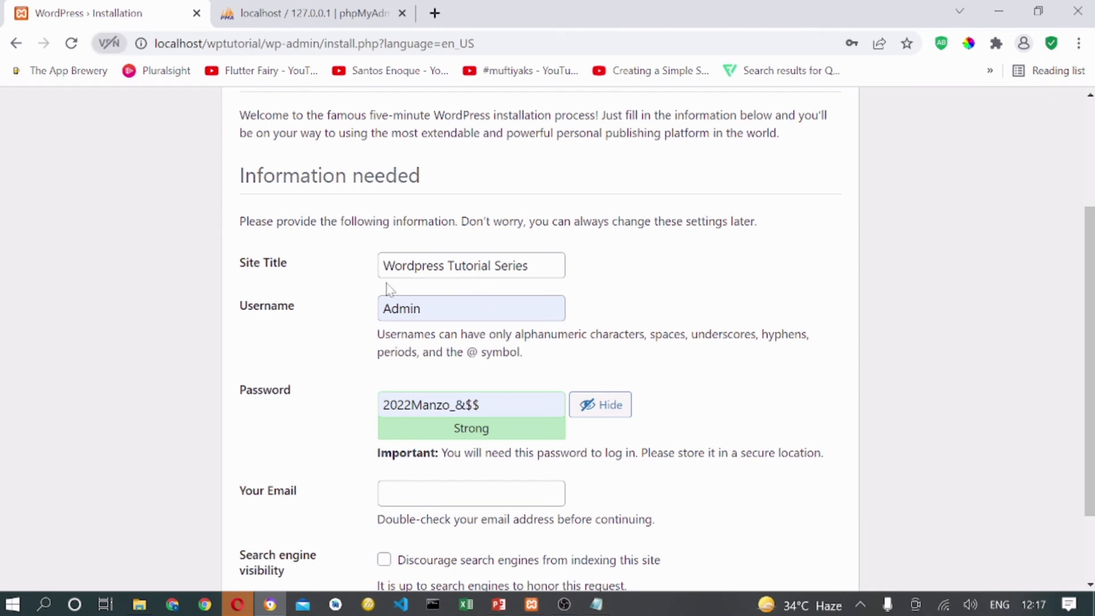
double_click(400, 308)
left_click(361, 328)
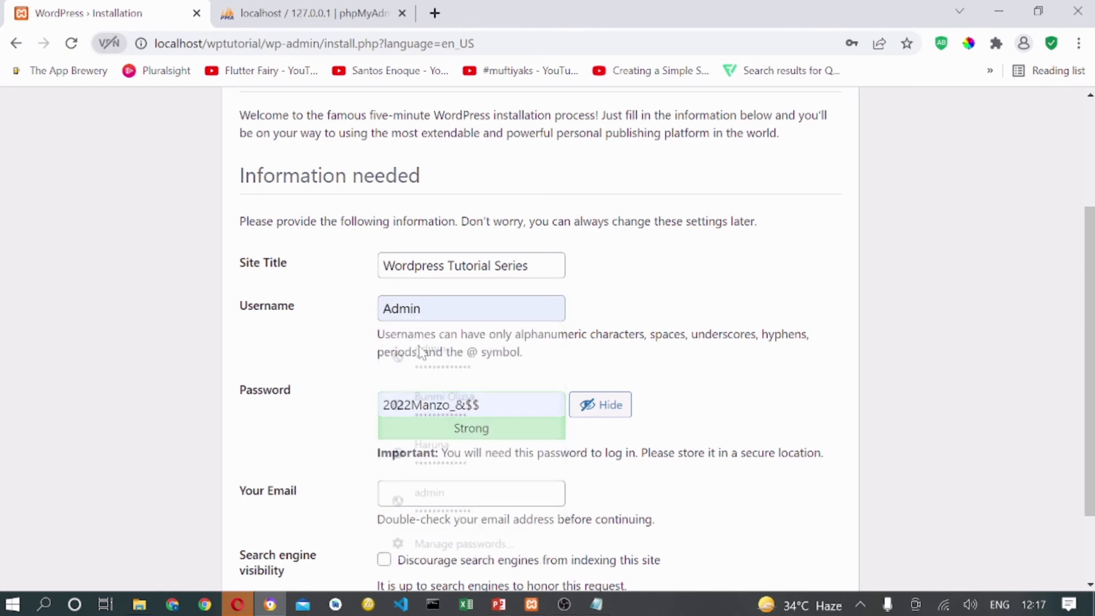
left_click_drag(483, 406, 384, 425)
key("BackSpace")
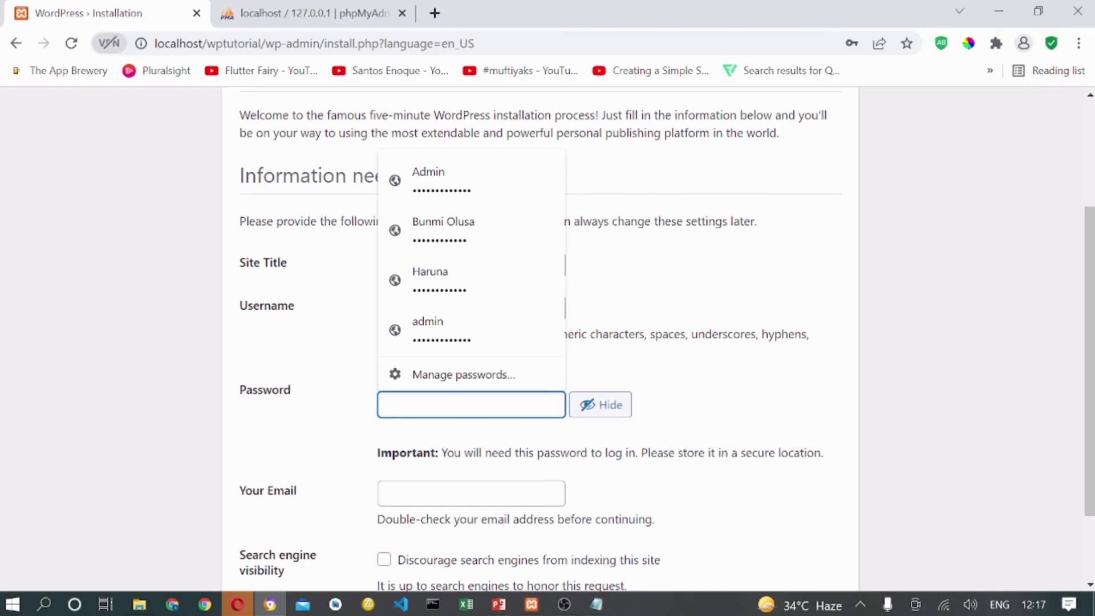
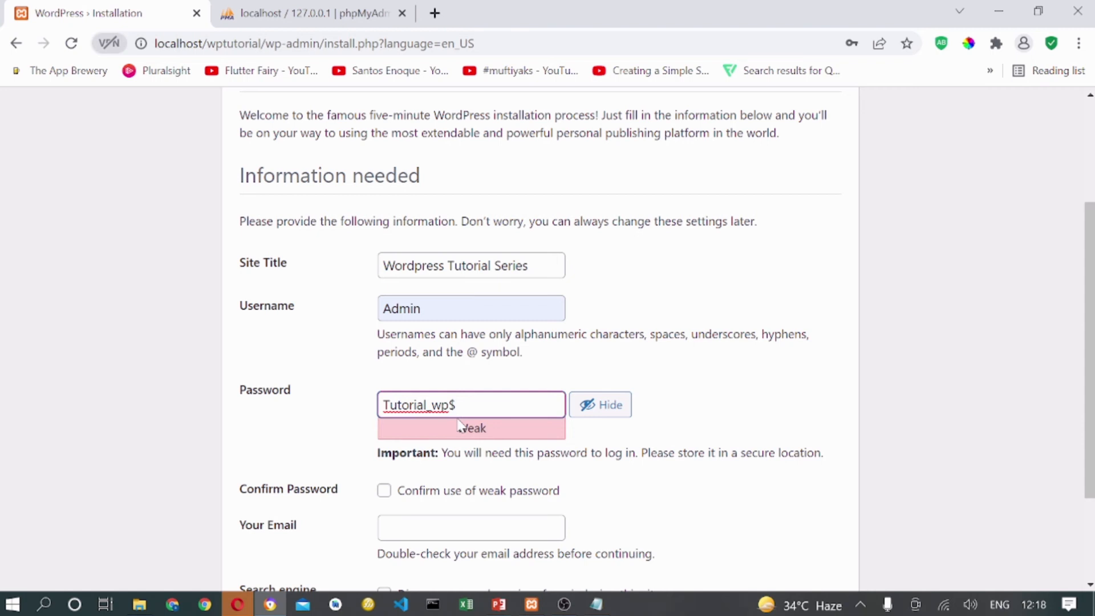
scroll(483, 396, "down", 1)
scroll(484, 342, "up", 1)
Finish the admin password, checking it masked and visible, and select it for copying.
key("BackSpace")
key("BackSpace")
key("BackSpace")
key("BackSpace")
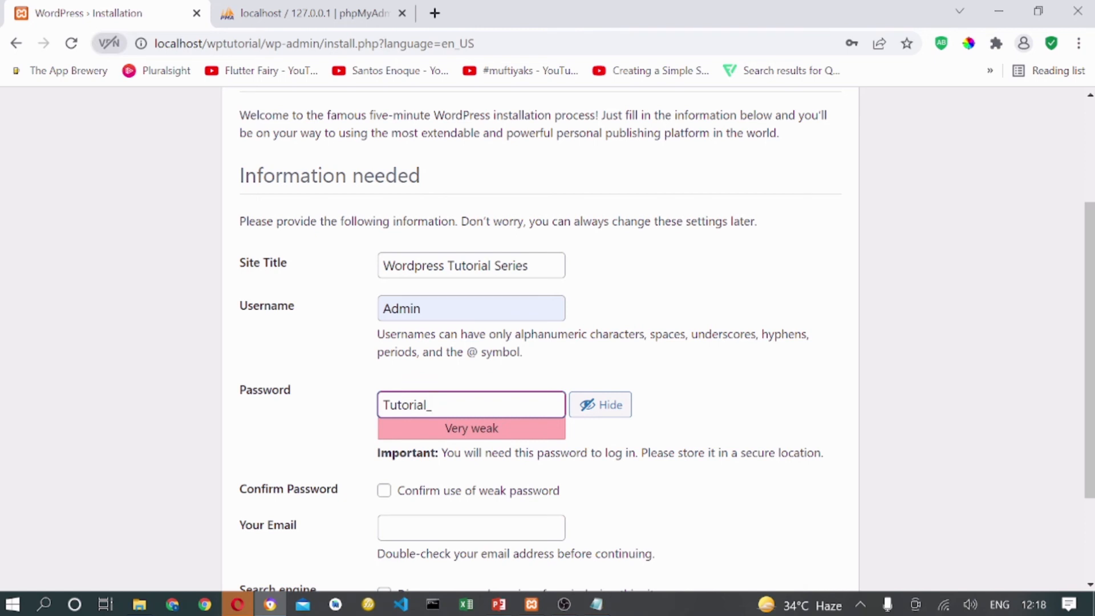
left_click(599, 405)
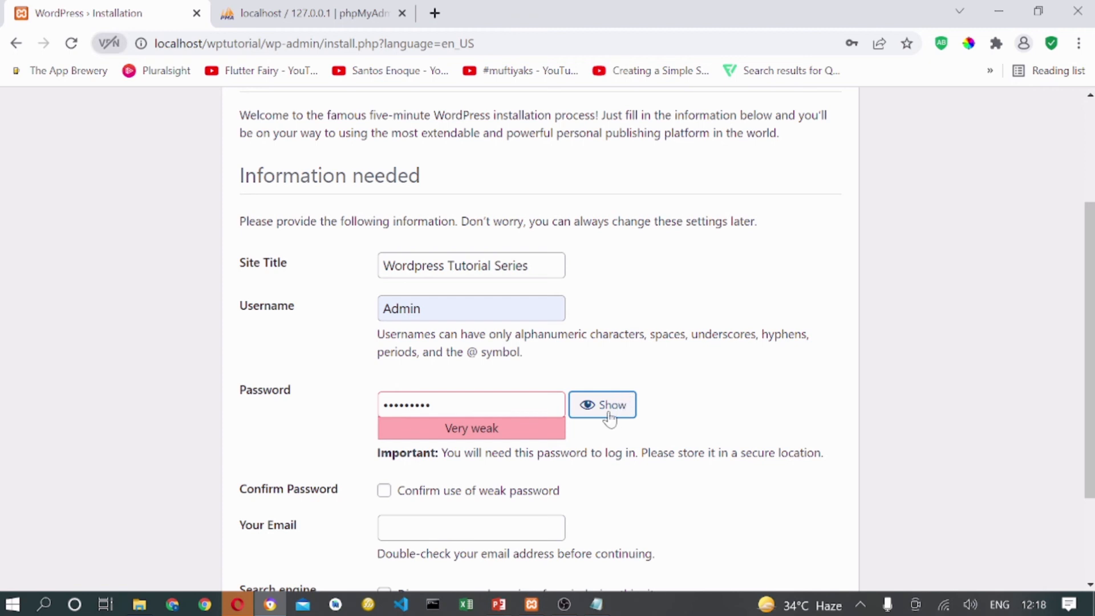
left_click(590, 405)
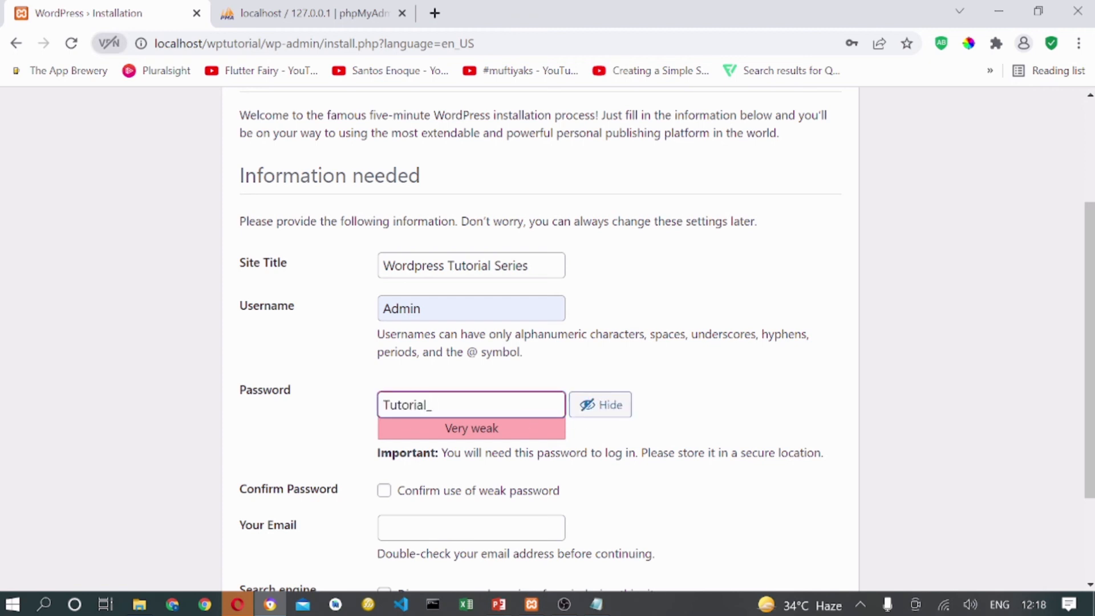
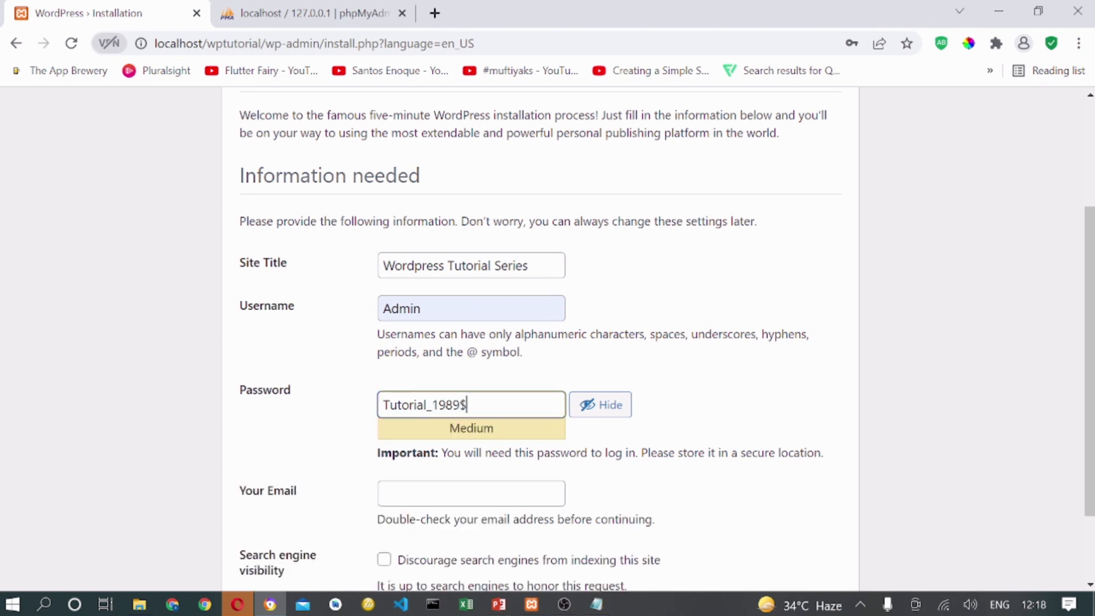
key("ctrl+a")
key("ctrl+c")
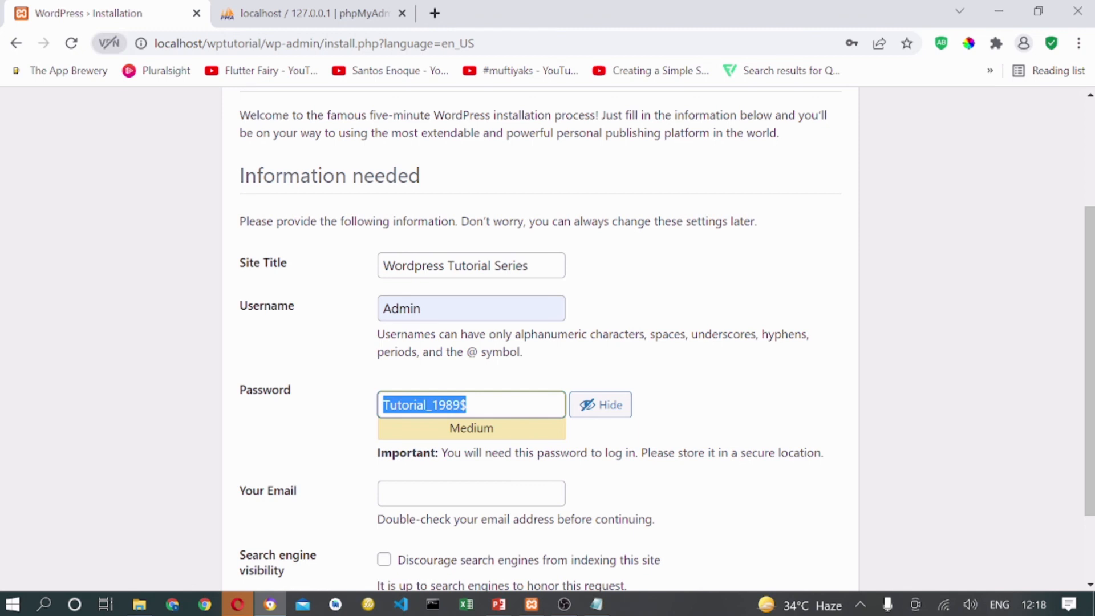
left_click(597, 604)
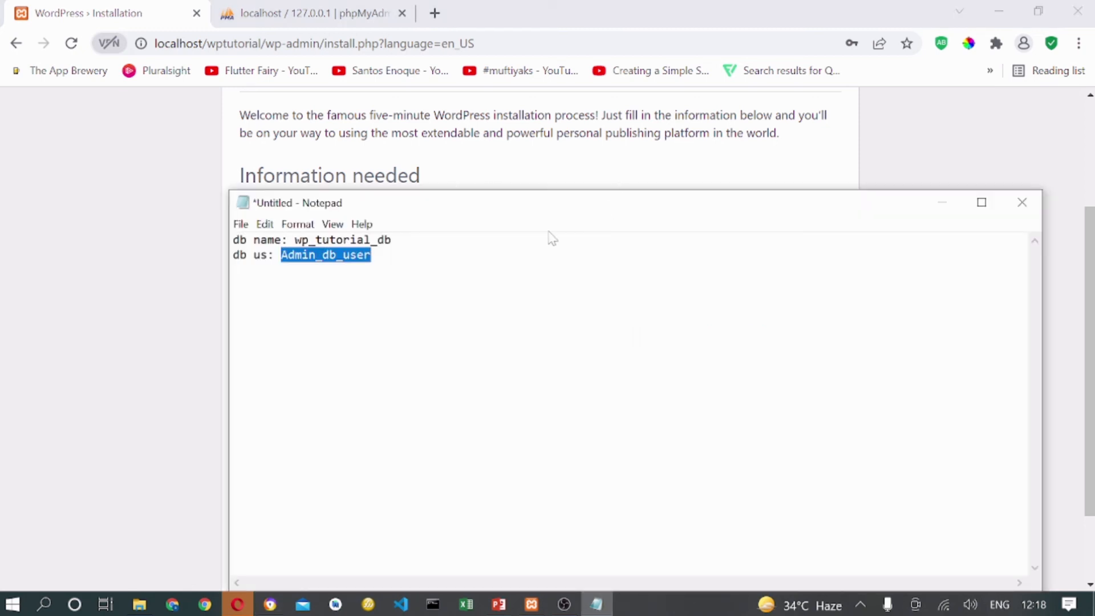
Move the note aside and add lines recording the admin username Admin and the pasted password.
left_click(491, 256)
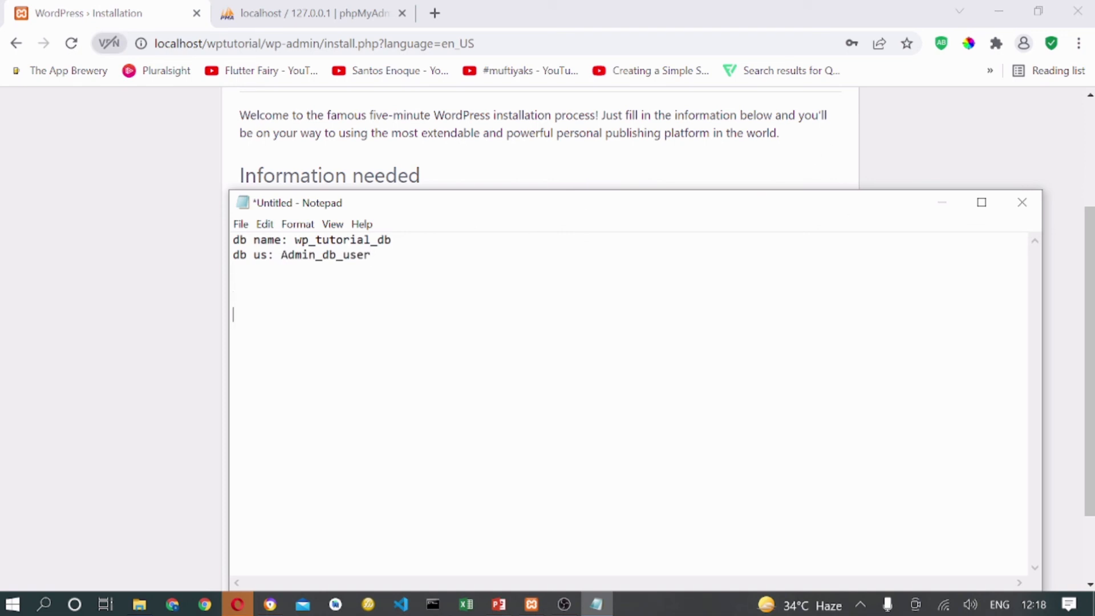
left_click_drag(228, 357, 735, 351)
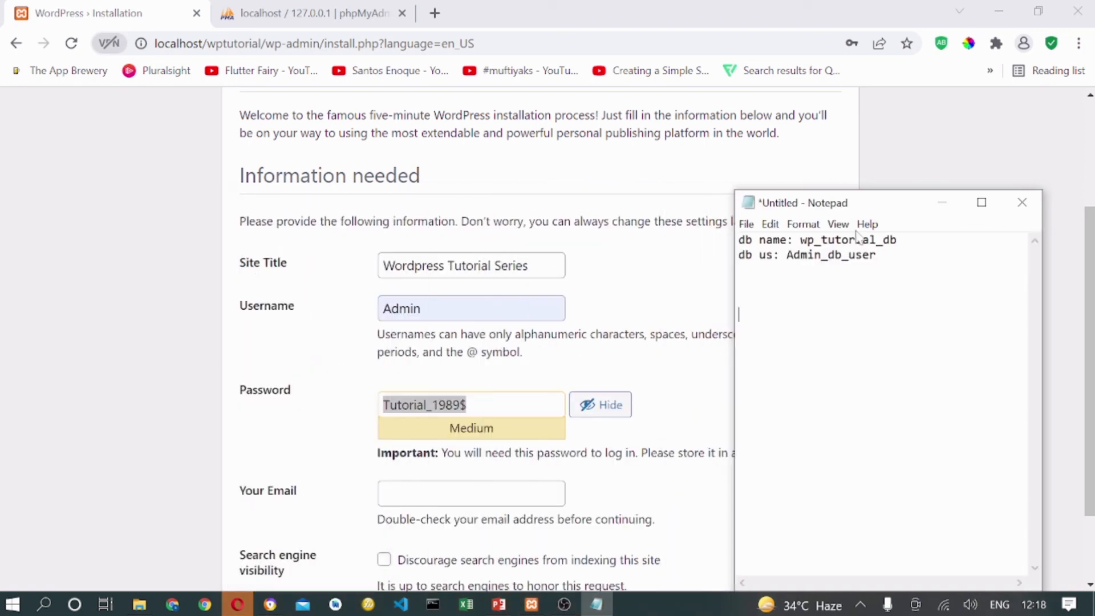
left_click_drag(915, 202, 945, 140)
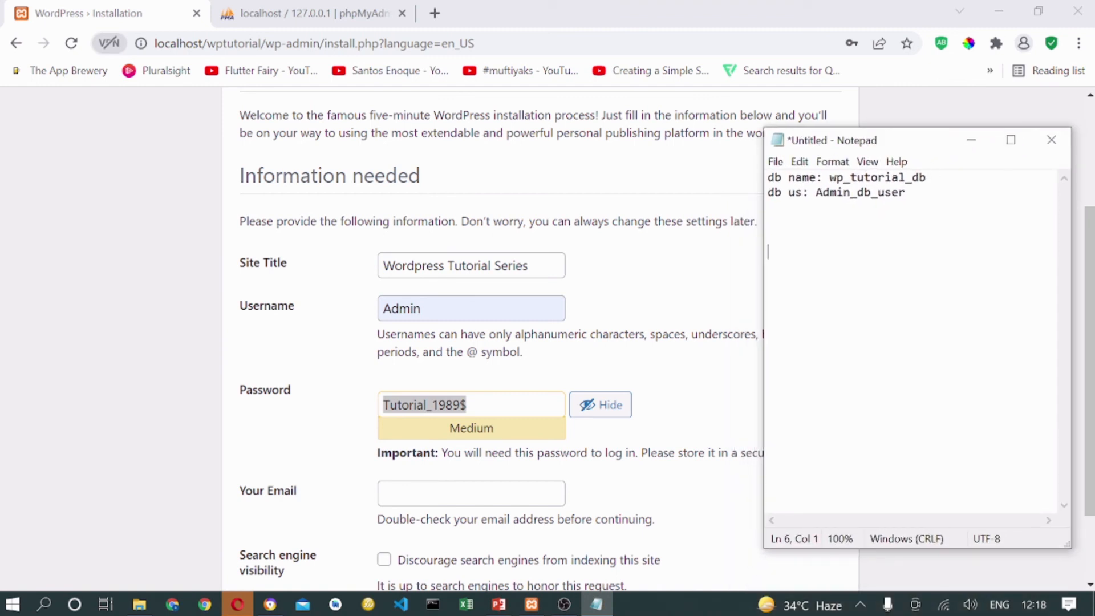
type("wp")
type(" usr")
key("BackSpace")
type("nam")
key("BackSpace")
key("BackSpace")
key("BackSpace")
key("BackSpace")
type("nam")
type("dmin")
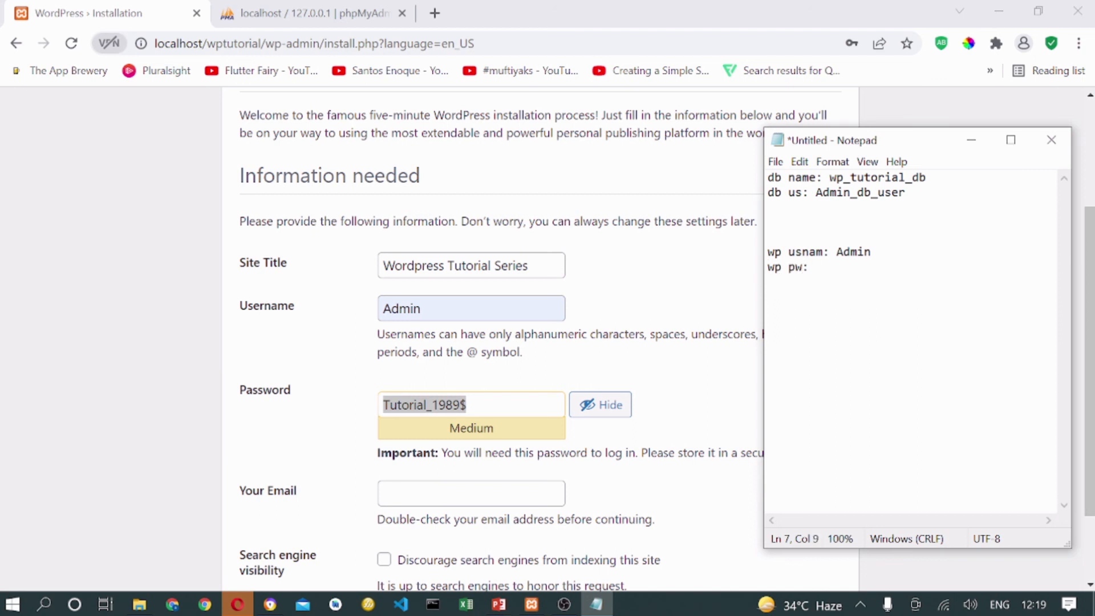
key("ctrl+v")
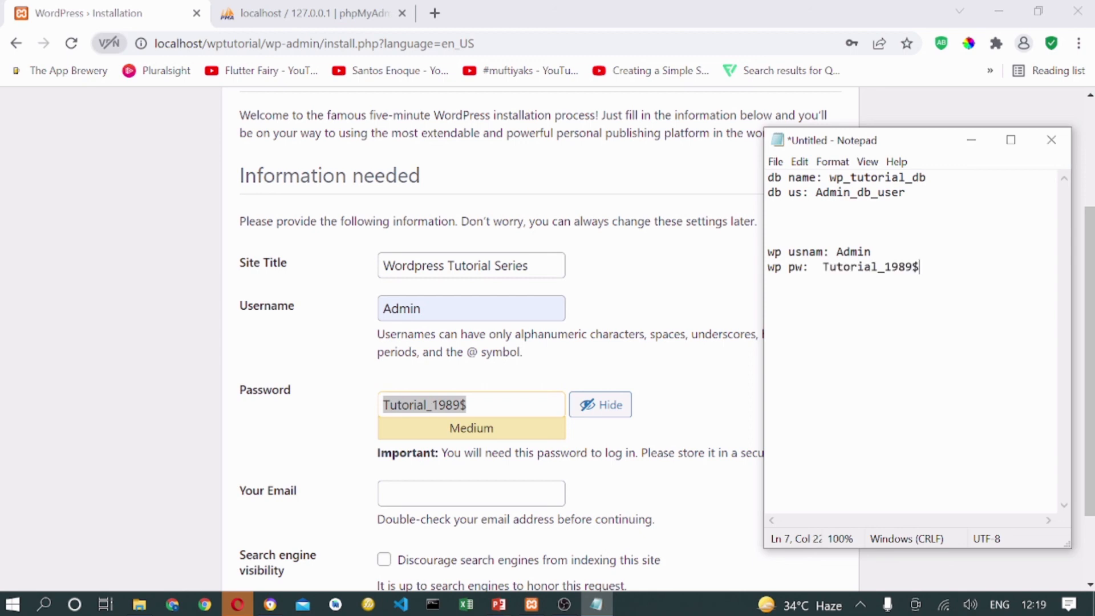
Fill the installation form's admin e-mail with the saved autofill address.
left_click(274, 406)
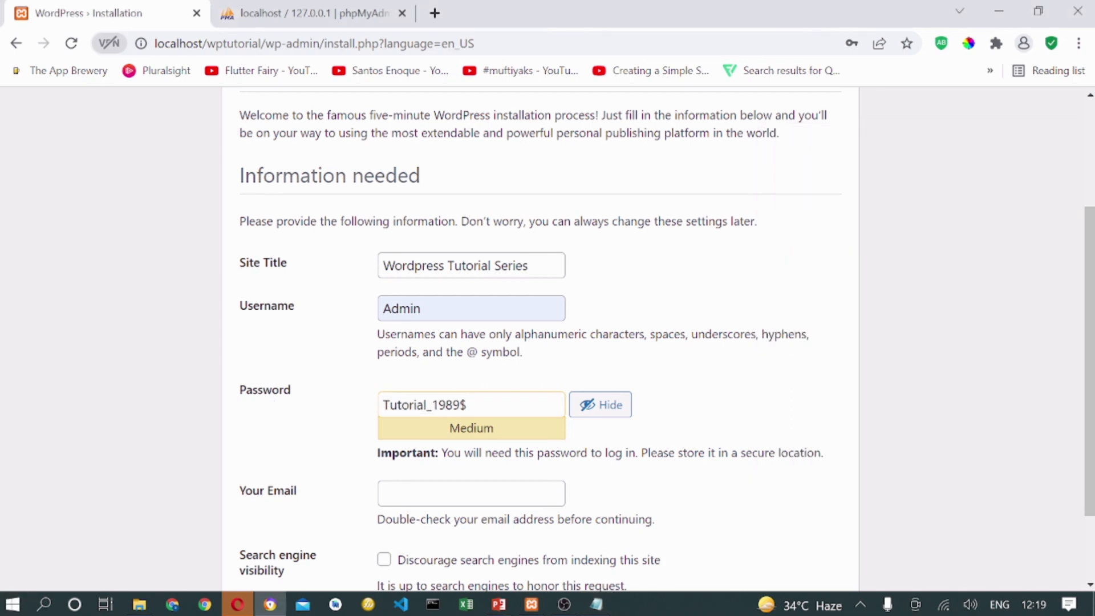
left_click(471, 493)
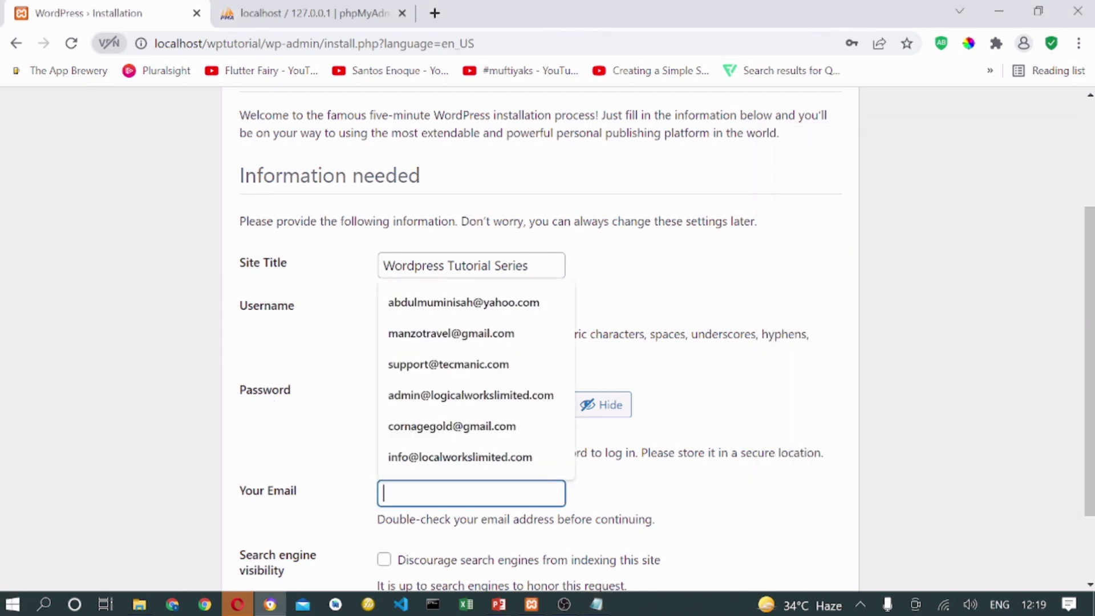
left_click(475, 302)
scroll(725, 445, "down", 2)
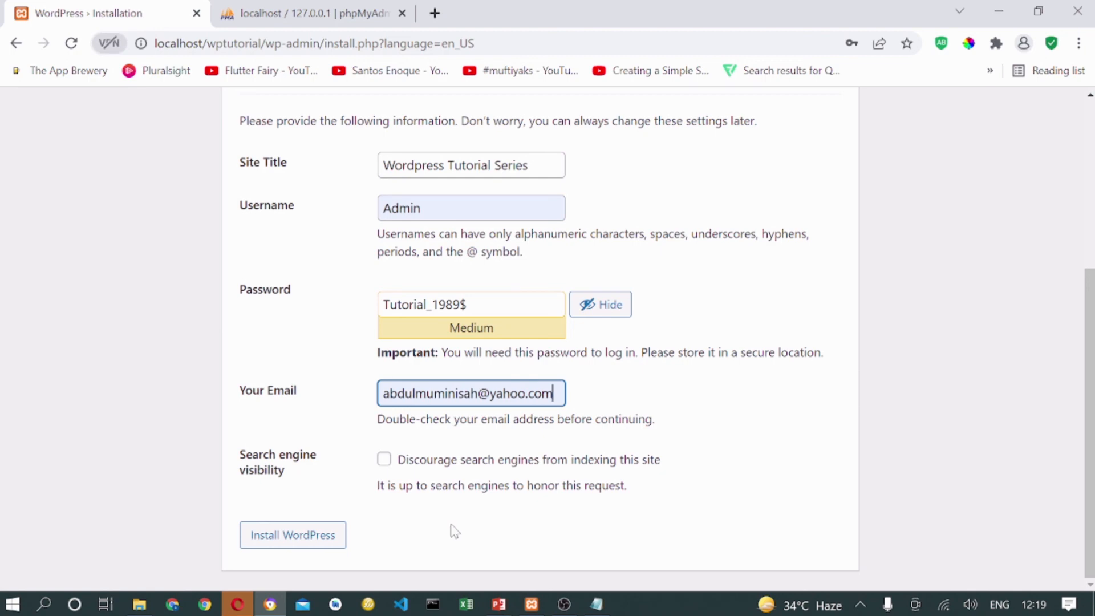
scroll(455, 531, "up", 4)
scroll(399, 537, "down", 4)
Install WordPress, dismiss the save-password prompt, and continue to the login page.
left_click(315, 539)
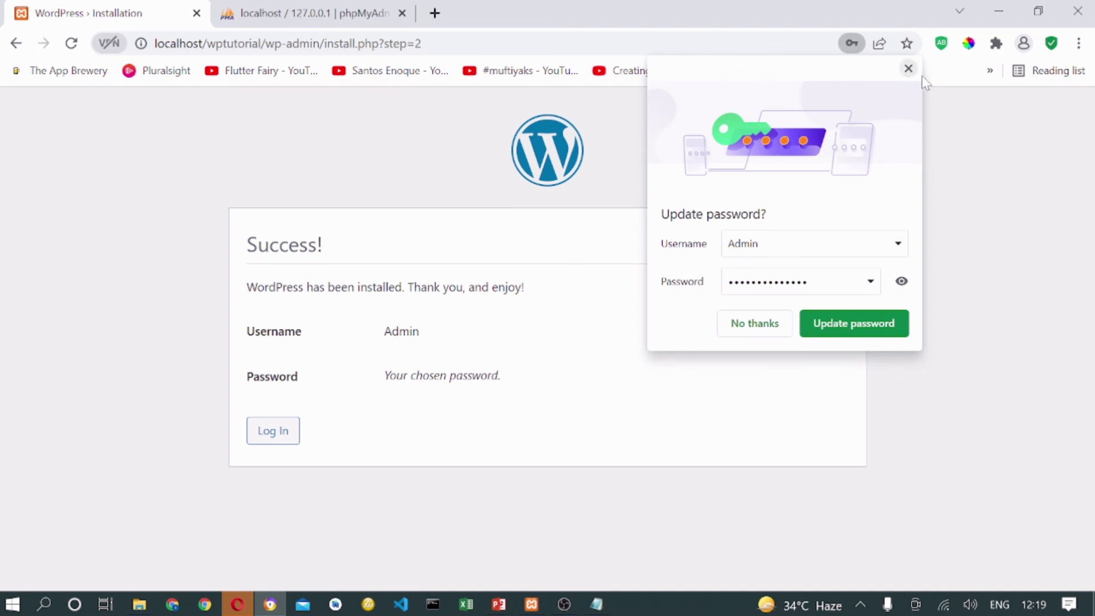
left_click(907, 71)
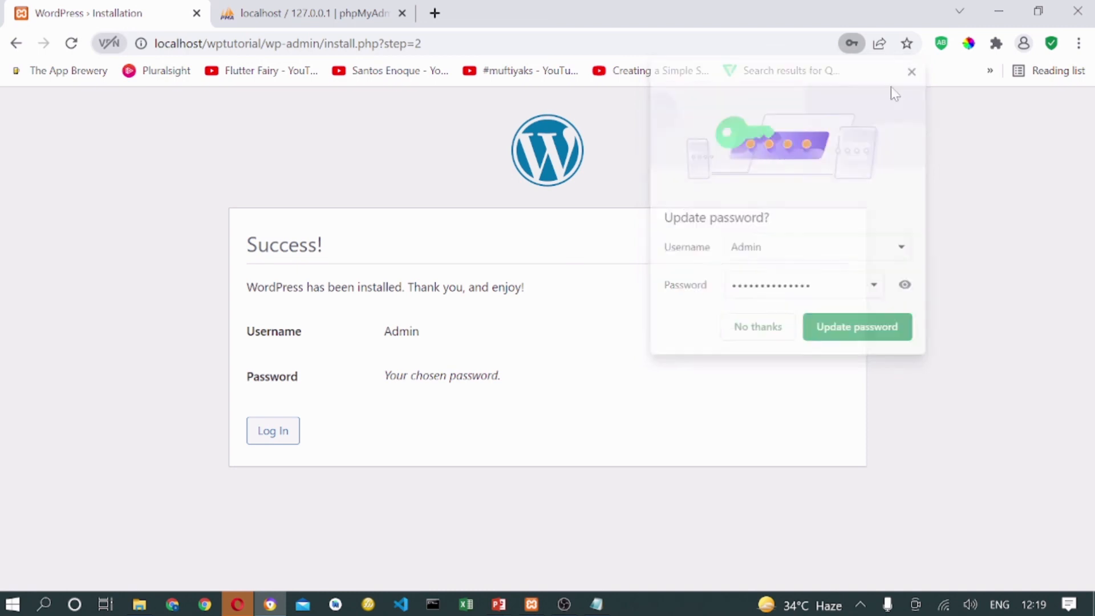
left_click(275, 431)
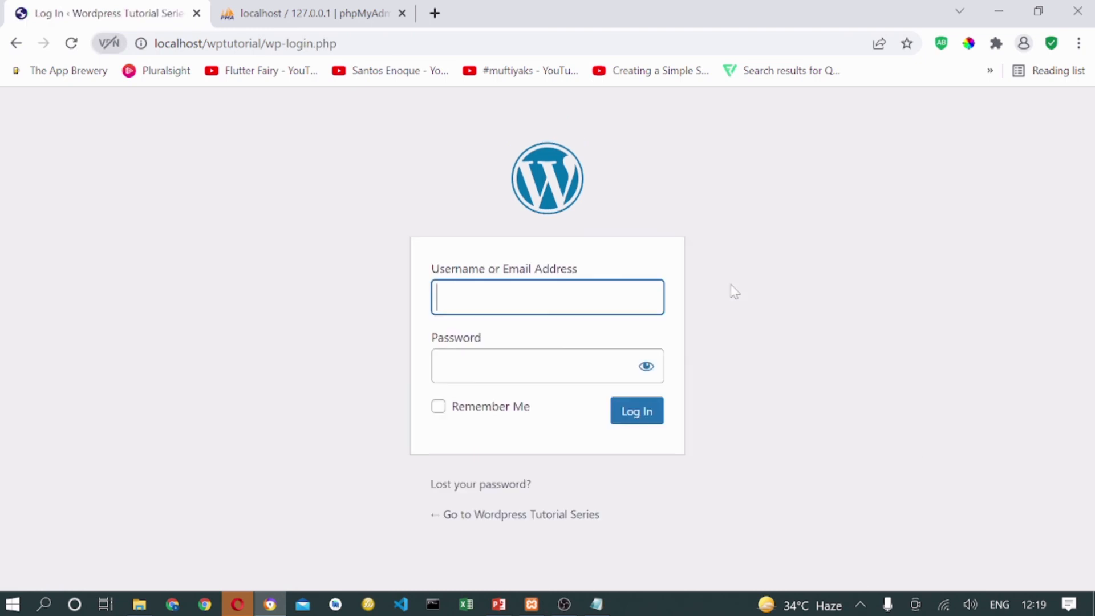
Check the autofilled password, then copy the recorded WordPress password from the notes.
left_click(646, 366)
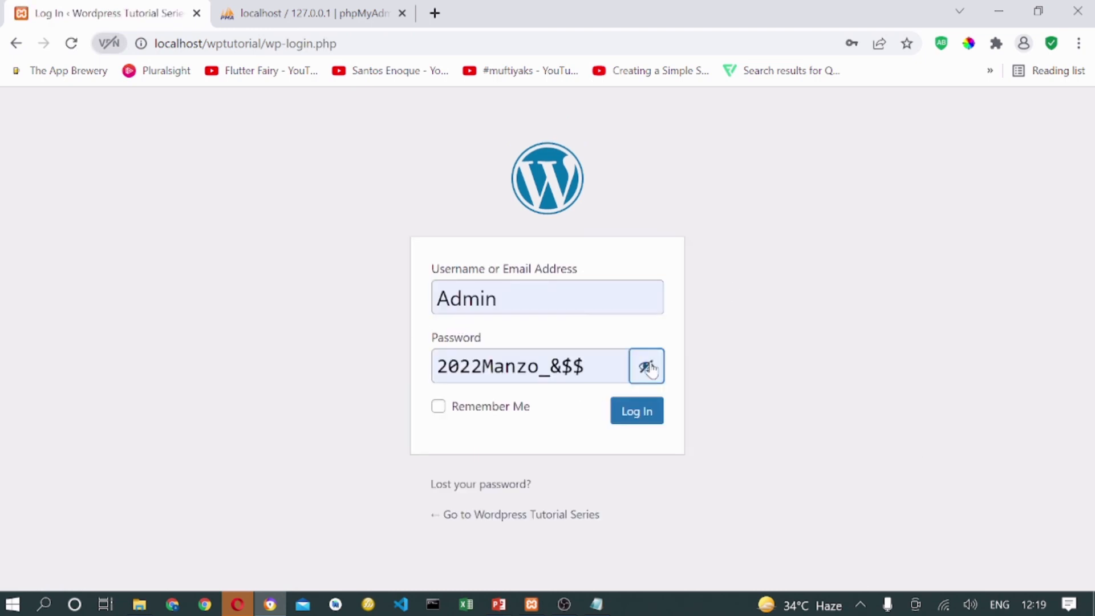
left_click(647, 366)
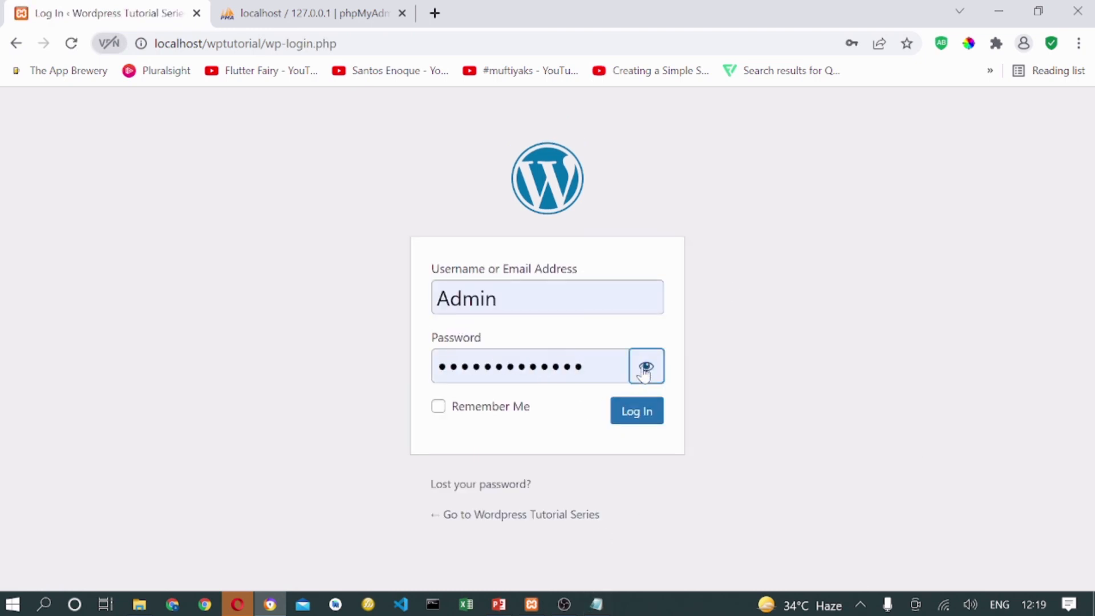
left_click(596, 603)
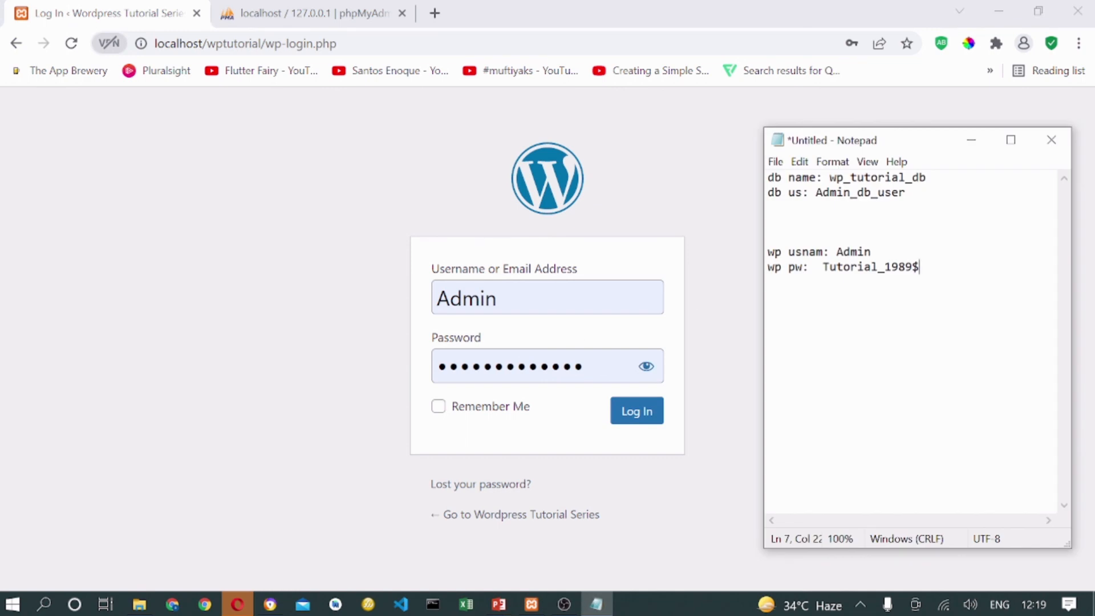
key("ctrl+shift+Left")
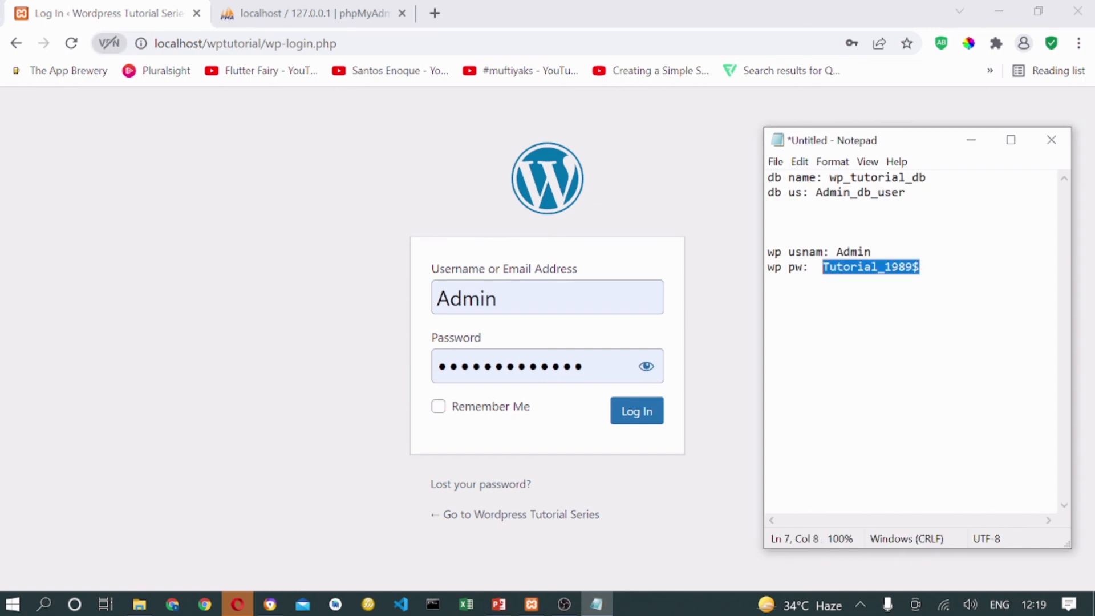
Replace the login password with the copied one and sign in as Admin.
left_click(439, 376)
key("ctrl+a")
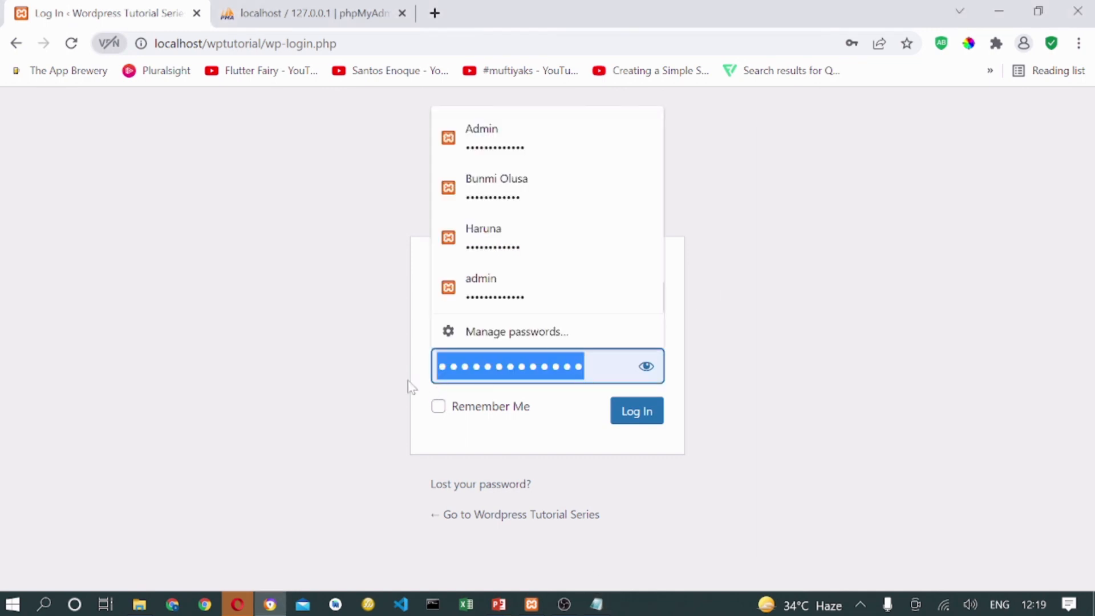
key("BackSpace")
key("ctrl+v")
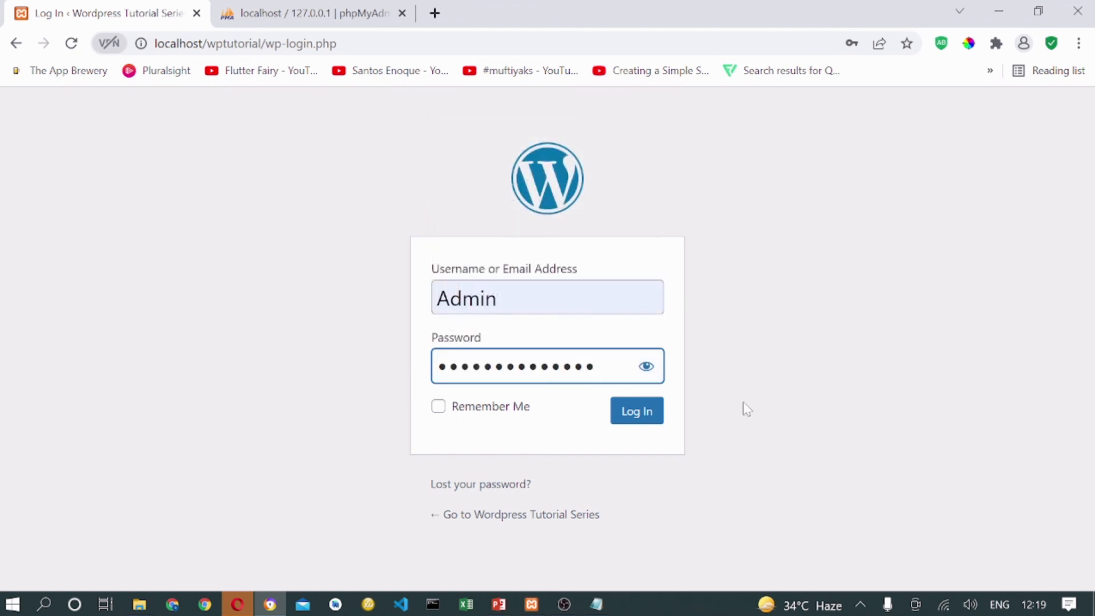
left_click(633, 417)
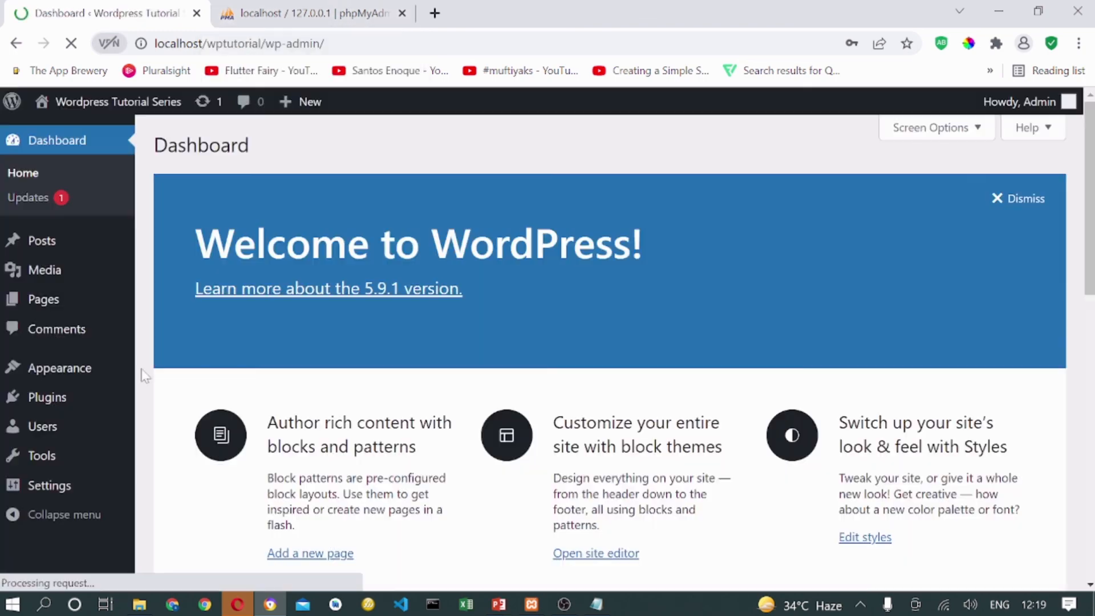
Open the public site via Visit Site under the admin bar's site name.
scroll(244, 351, "down", 10)
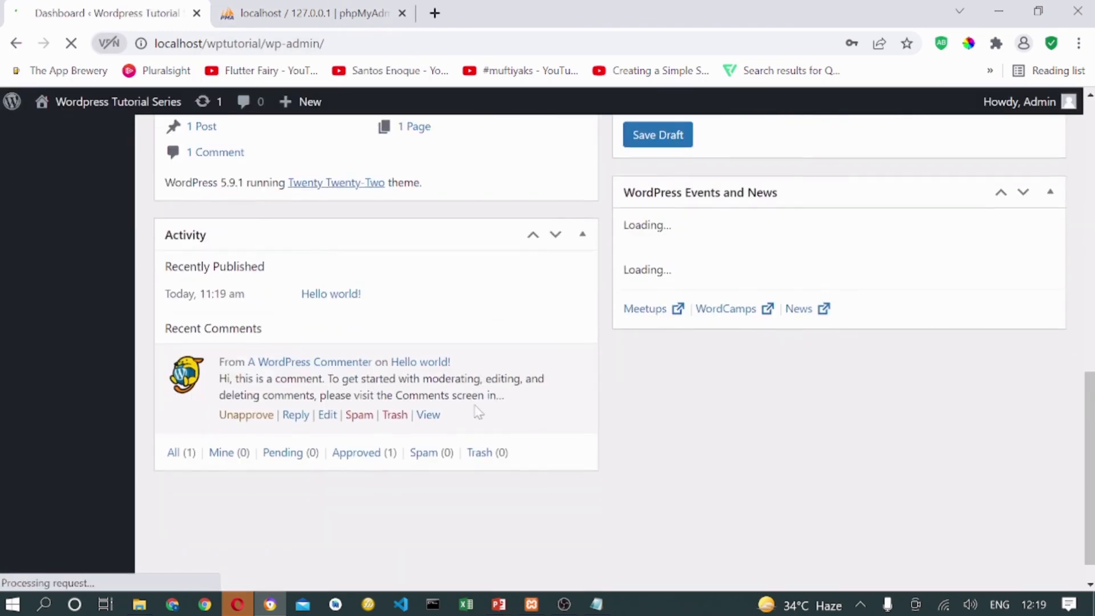
scroll(418, 341, "up", 10)
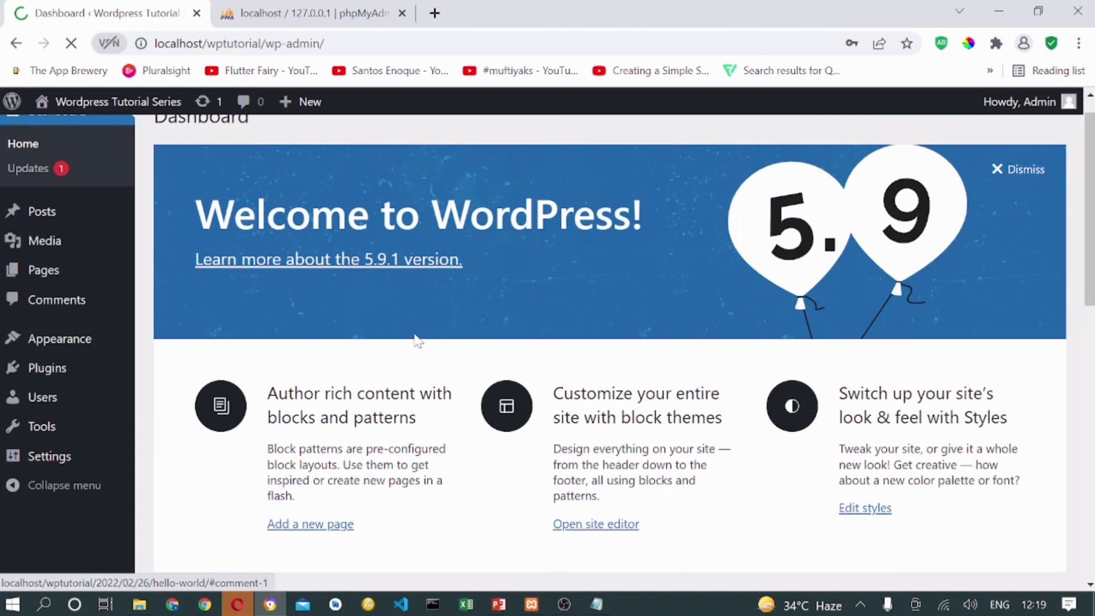
scroll(418, 341, "up", 1)
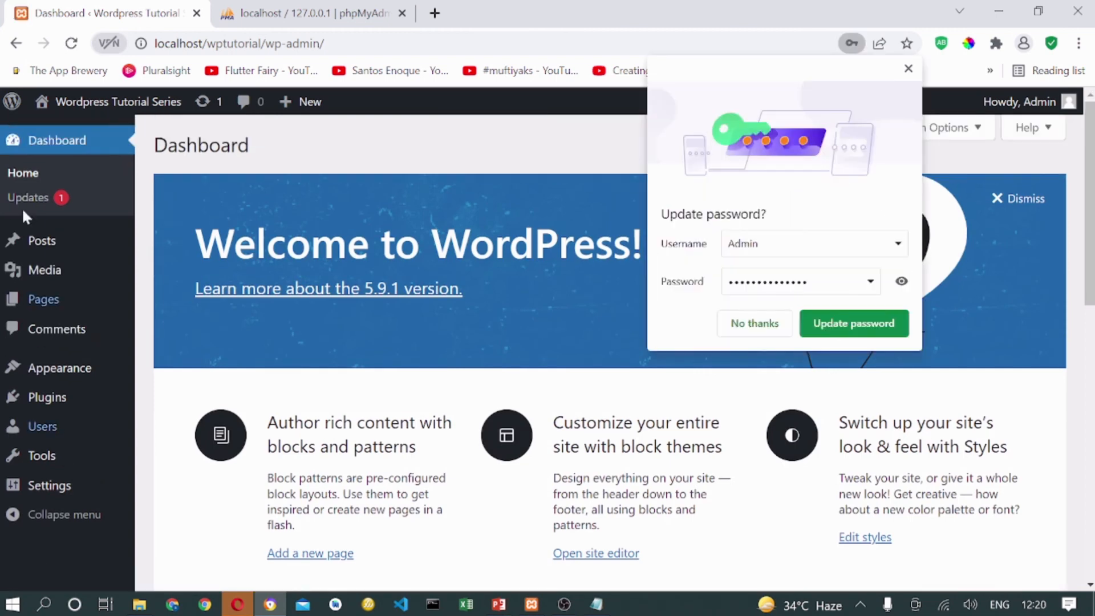
mouse_move(73, 102)
left_click(55, 135)
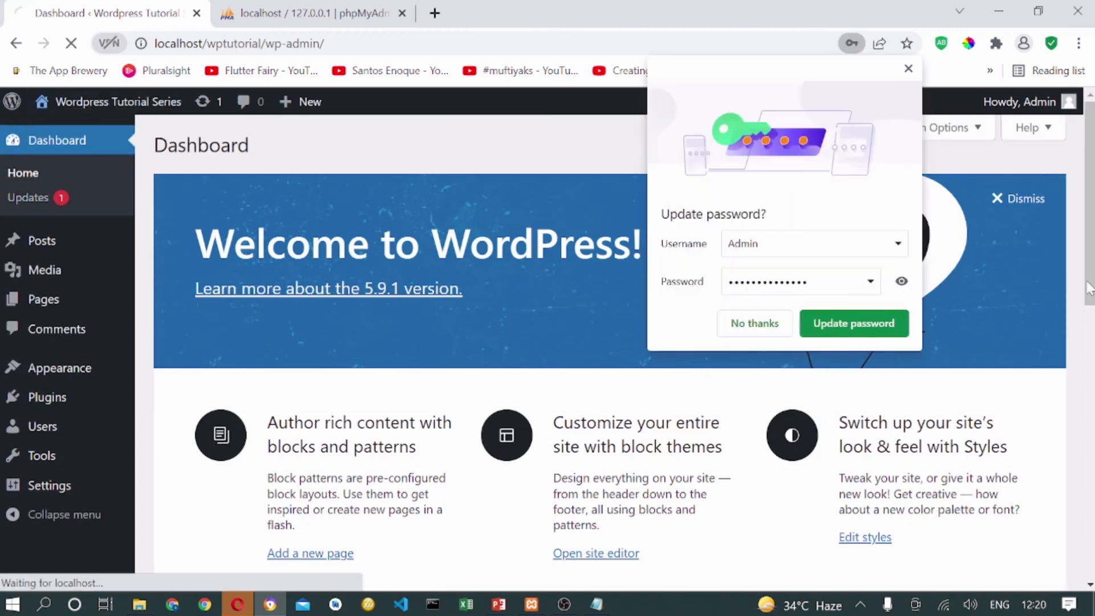
left_click(909, 69)
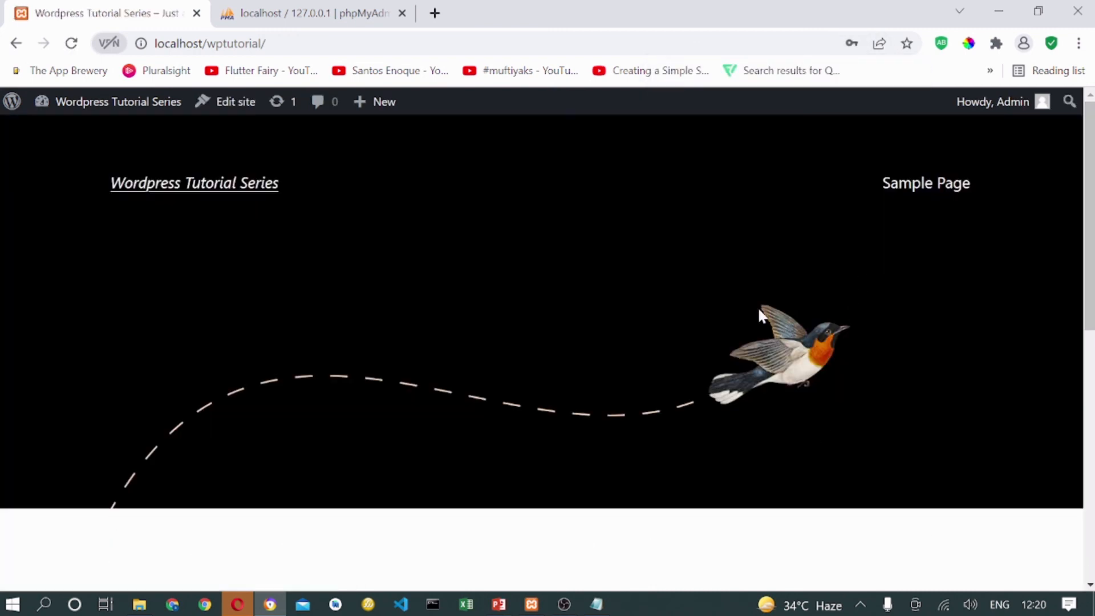
Browse the front page with the Wordpress Tutorial Series header, bird banner and Hello world! post.
scroll(742, 331, "down", 10)
scroll(715, 336, "up", 10)
scroll(711, 302, "down", 10)
scroll(679, 285, "up", 8)
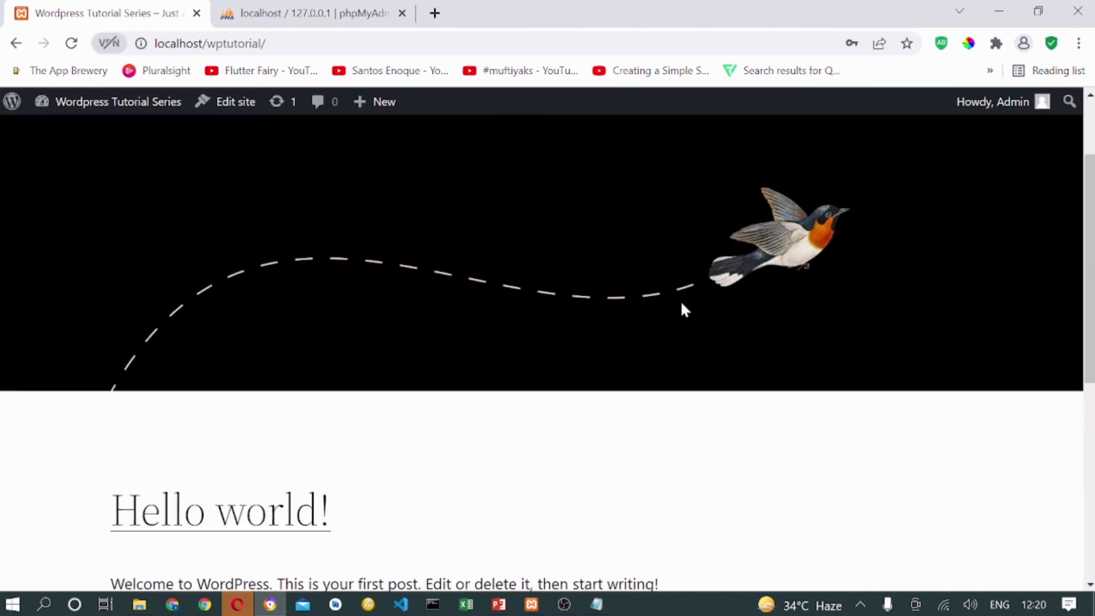
scroll(684, 308, "up", 2)
left_click(278, 15)
left_click(108, 13)
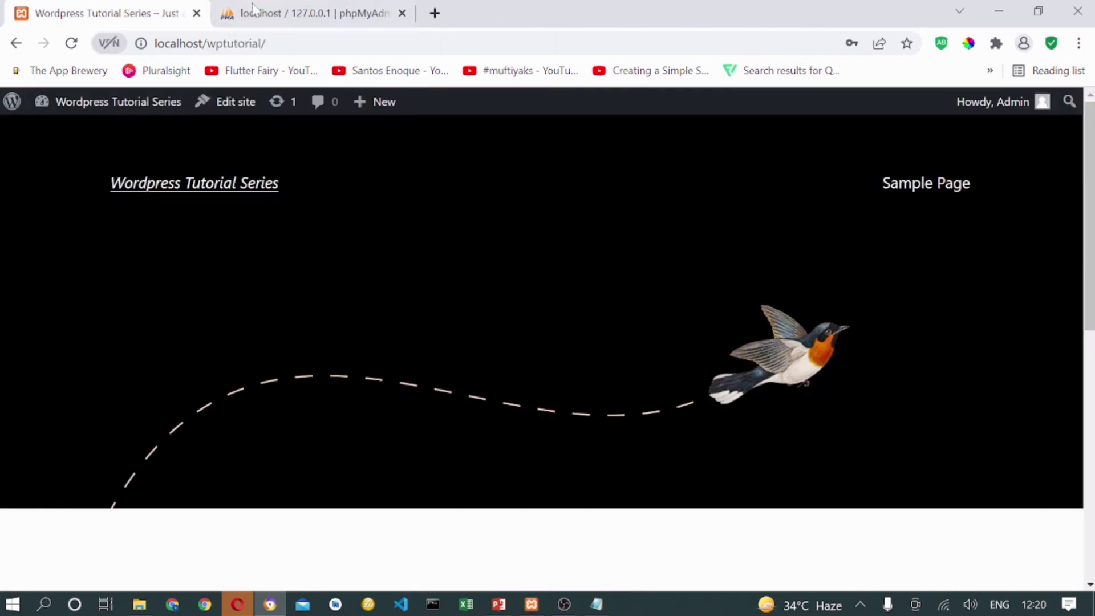
scroll(674, 587, "down", 2)
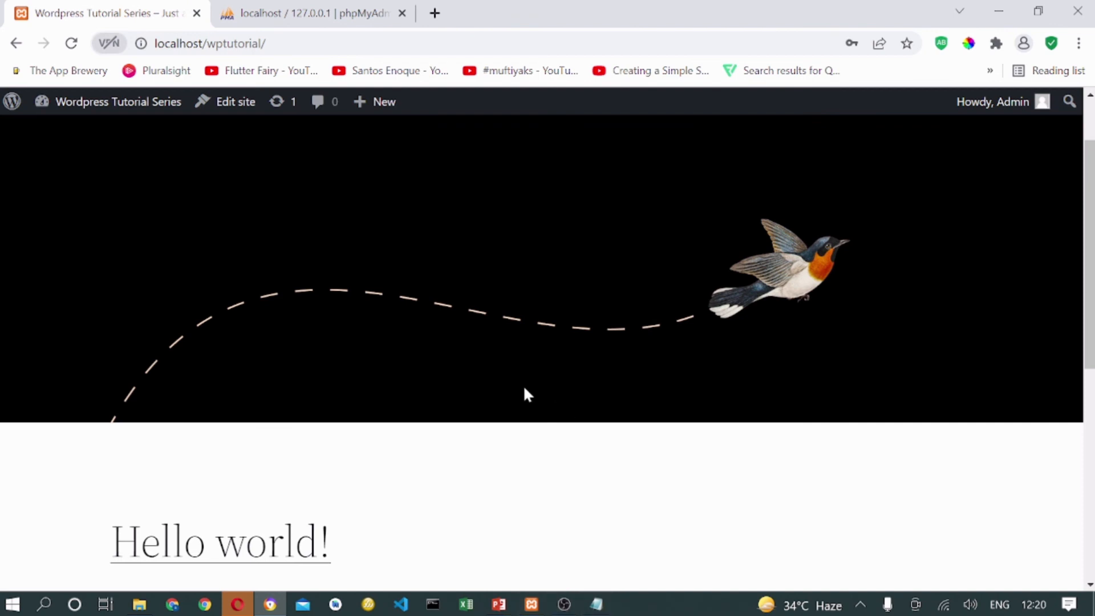
scroll(525, 391, "down", 8)
scroll(302, 362, "up", 8)
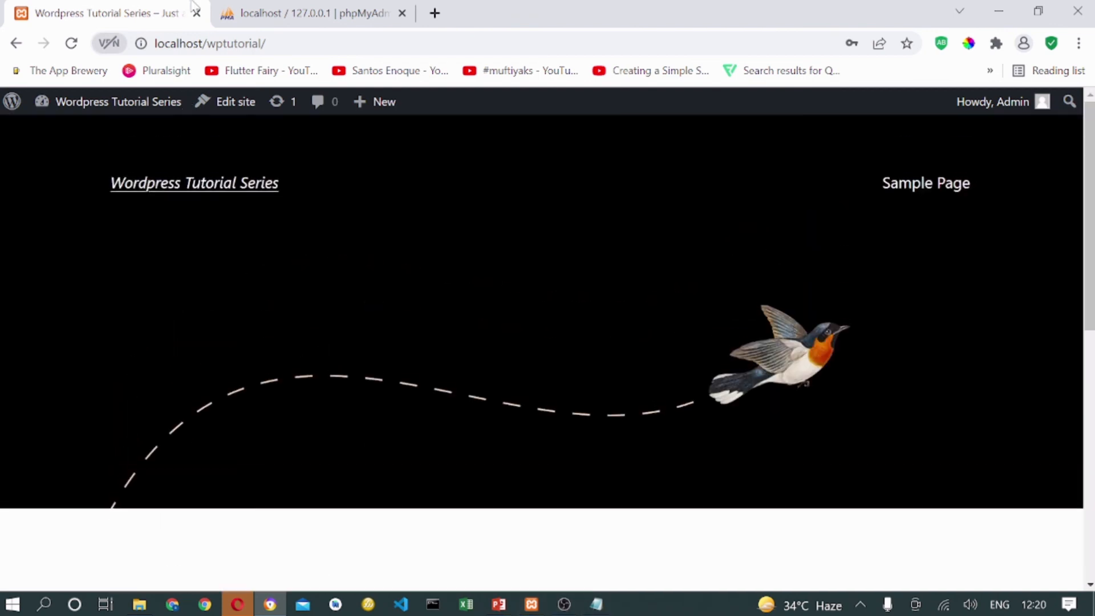